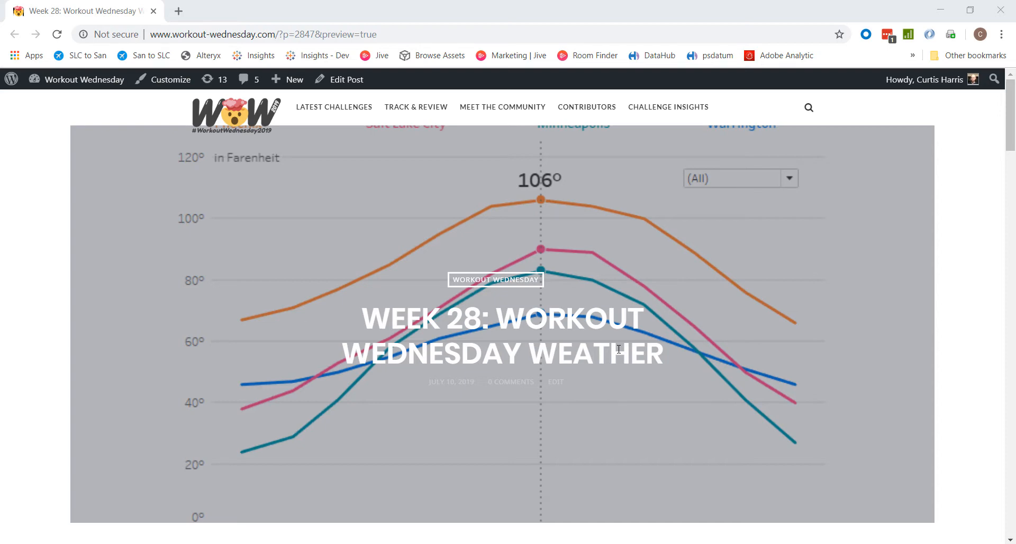
# Review the Week 28 challenge page's example chart and requirements list, and switch to the empty Book1 workbook in Tableau
pyautogui.scroll(-8, 618, 349)
pyautogui.scroll(-1, 618, 349)
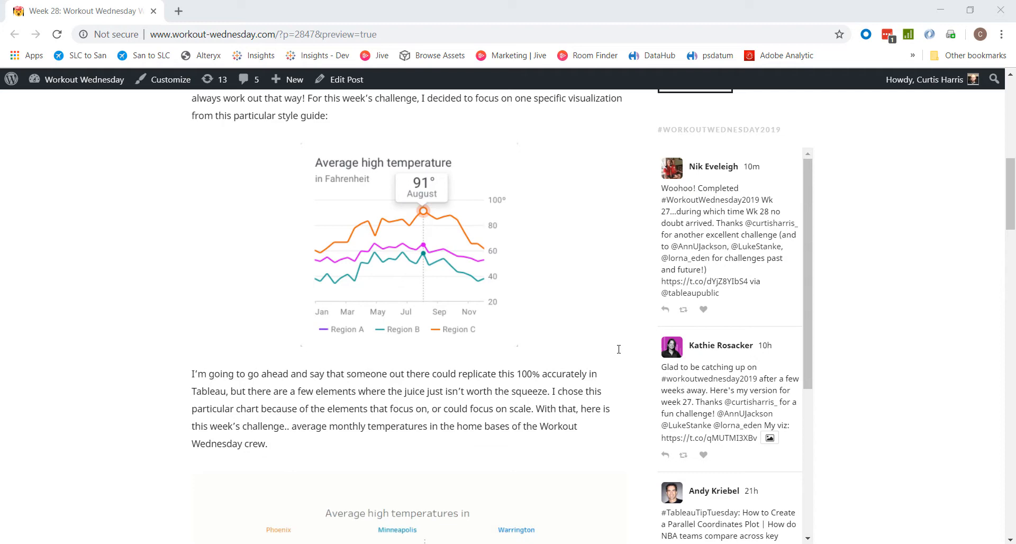
pyautogui.scroll(-7, 619, 349)
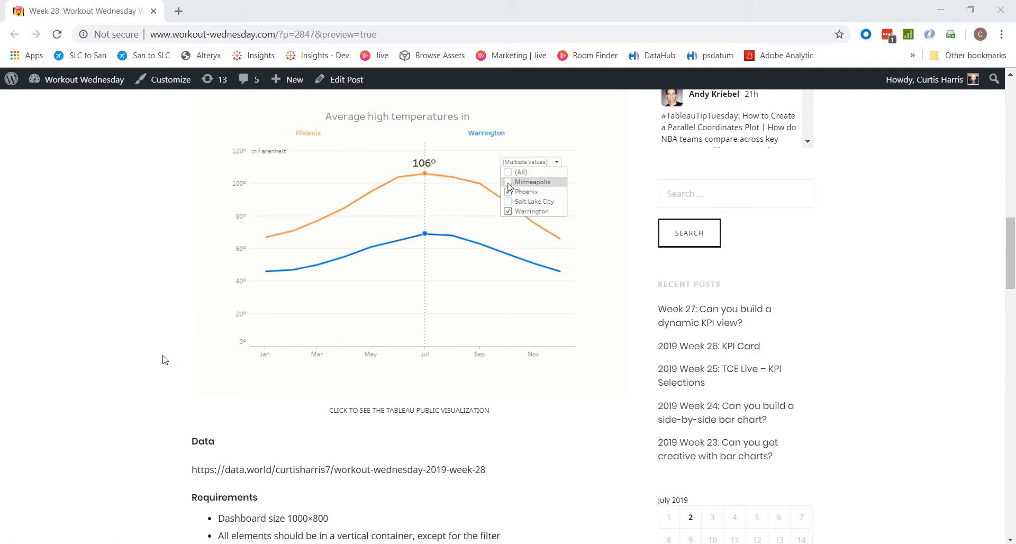
pyautogui.scroll(-4, 164, 360)
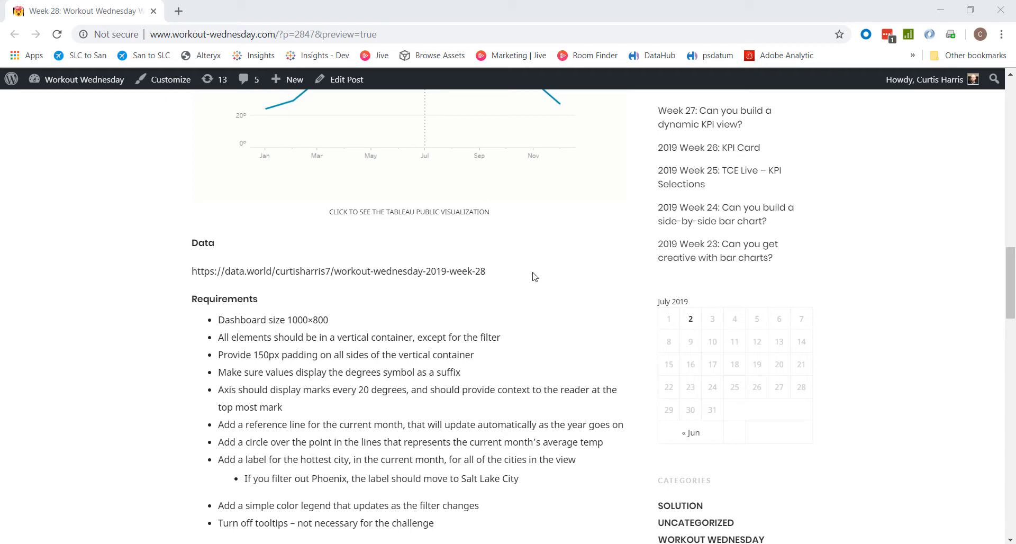
pyautogui.scroll(-1, 539, 275)
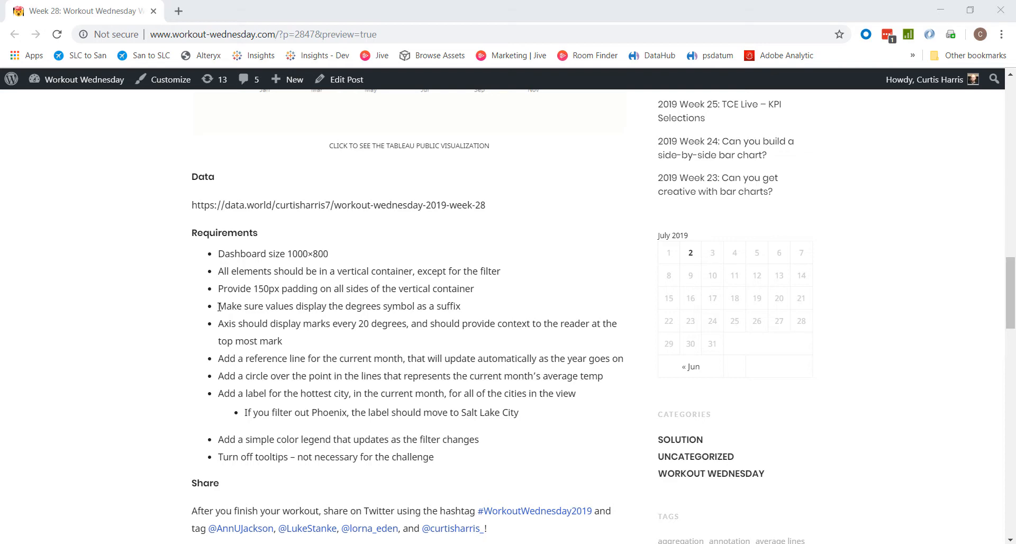
pyautogui.hotkey('alt', 'Tab')
pyautogui.press('Tab')
pyautogui.press('Tab')
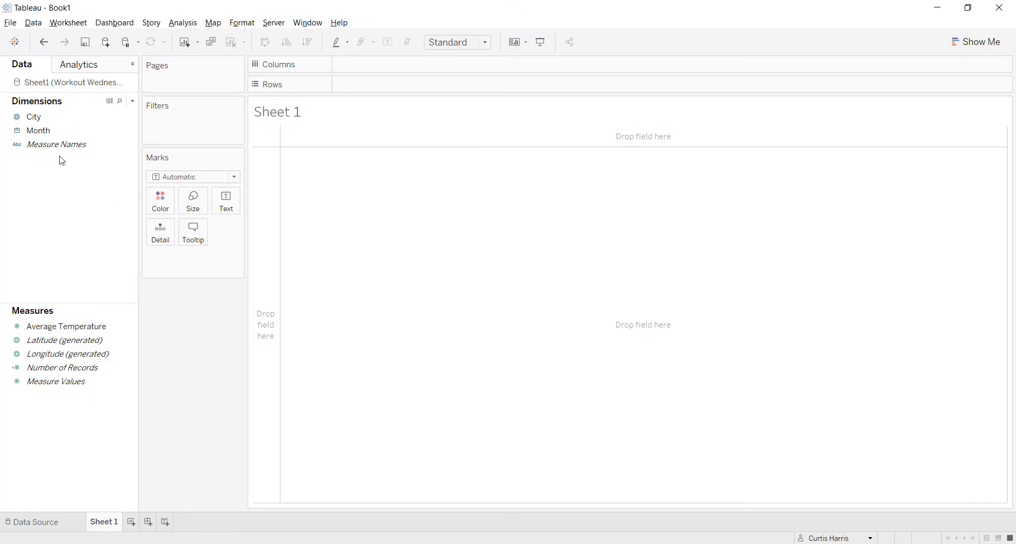
# Start a text table with City and discrete Month on the rows
pyautogui.click(51, 116)
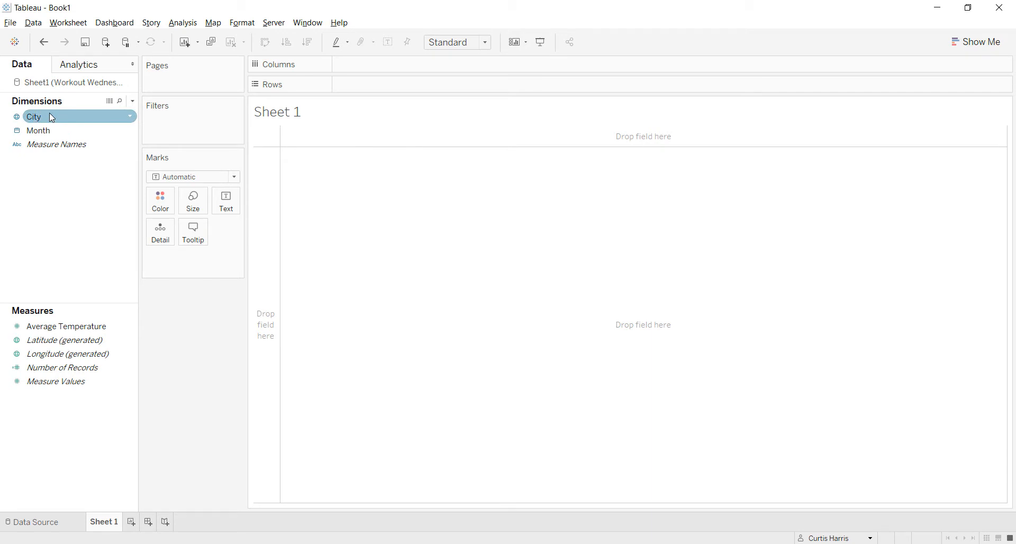
pyautogui.moveTo(51, 118); pyautogui.dragTo(265, 230)
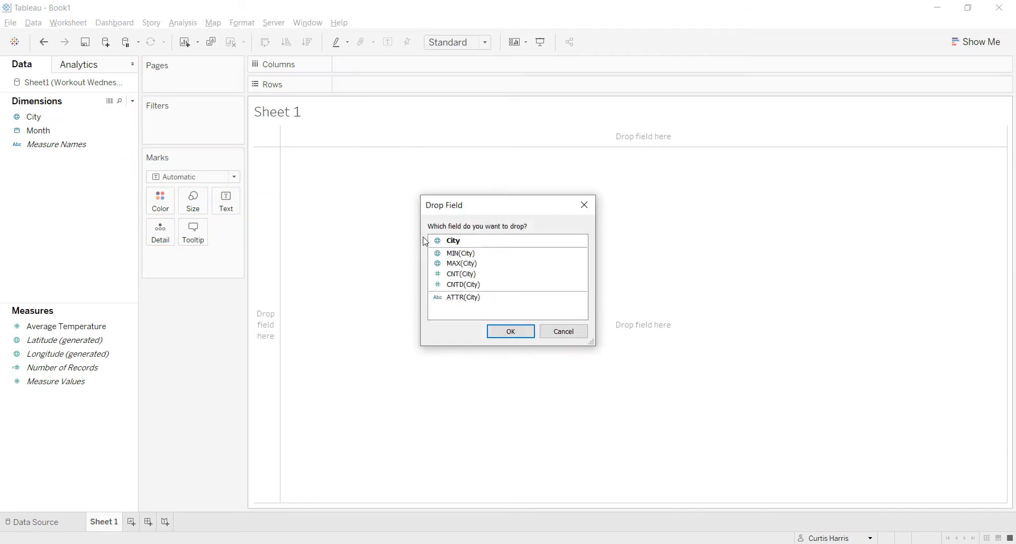
pyautogui.doubleClick(456, 241)
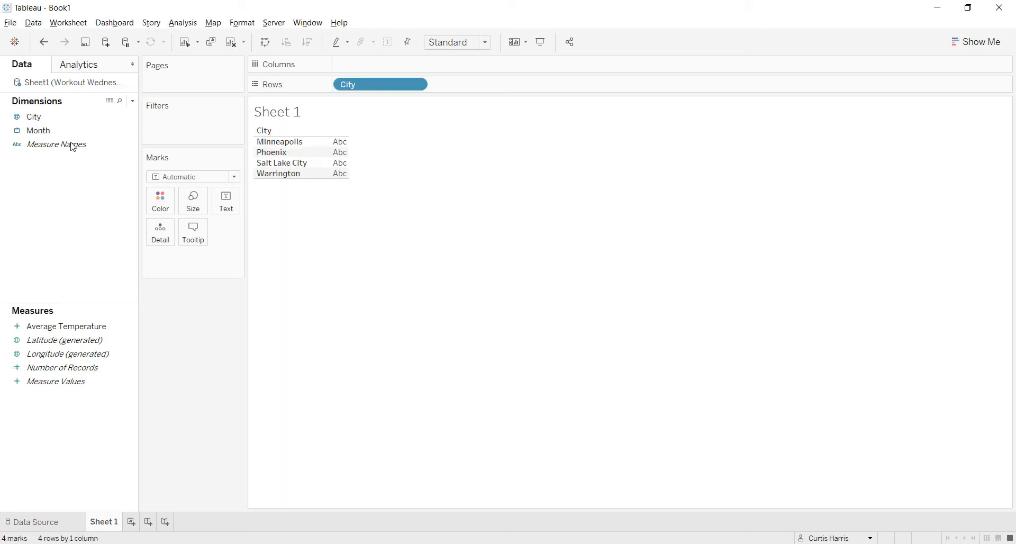
pyautogui.moveTo(37, 131); pyautogui.dragTo(465, 95)
pyautogui.moveTo(102, 130); pyautogui.dragTo(503, 91)
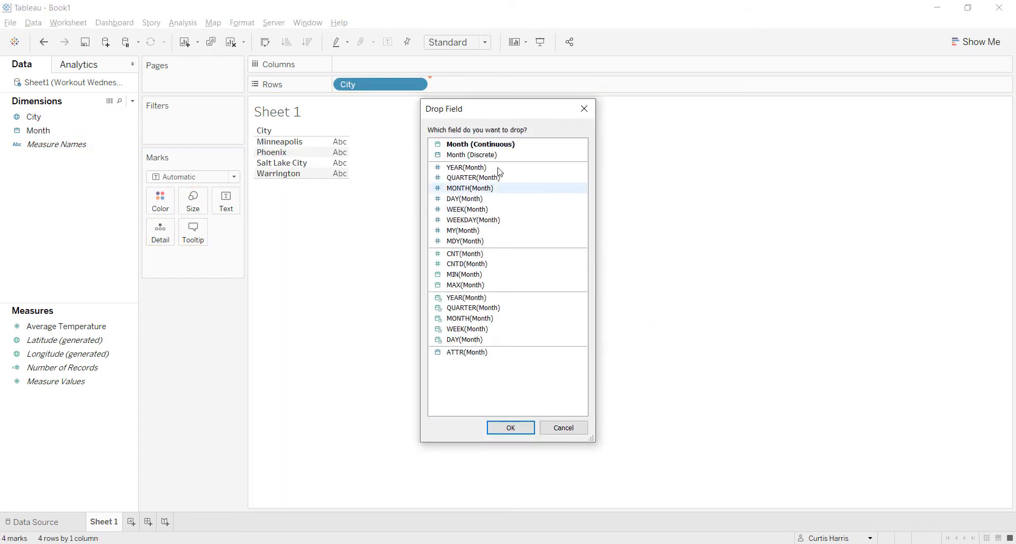
pyautogui.click(493, 158)
pyautogui.doubleClick(493, 158)
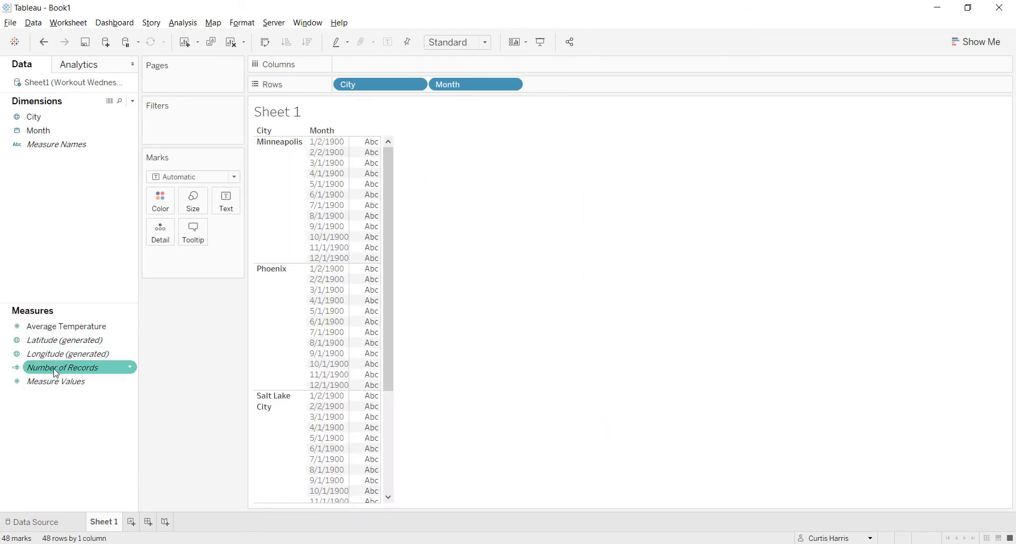
# Add Number of Records and the sum, median and average of Average Temperature to the table, and clear the sheet
pyautogui.moveTo(60, 368); pyautogui.dragTo(227, 205)
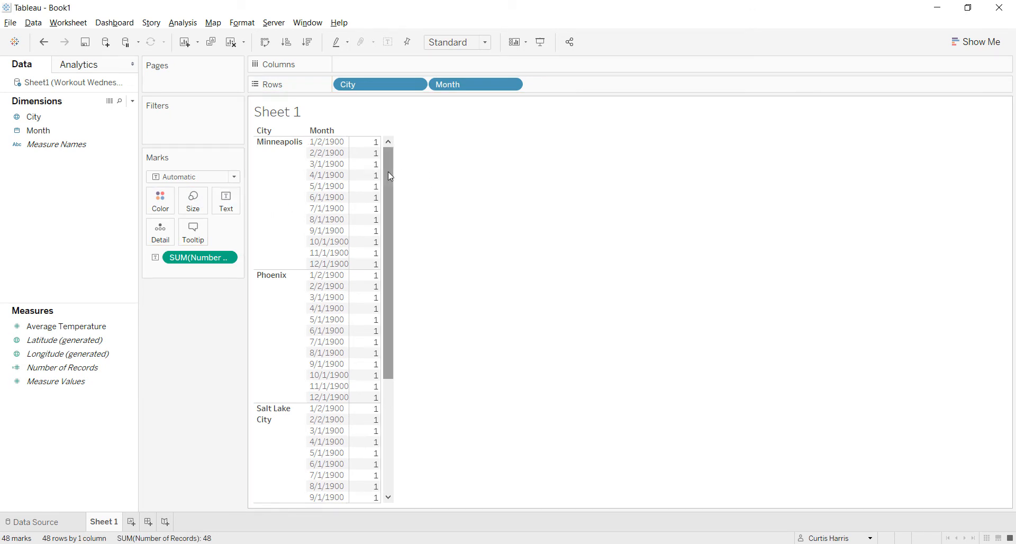
pyautogui.moveTo(388, 172); pyautogui.dragTo(391, 144)
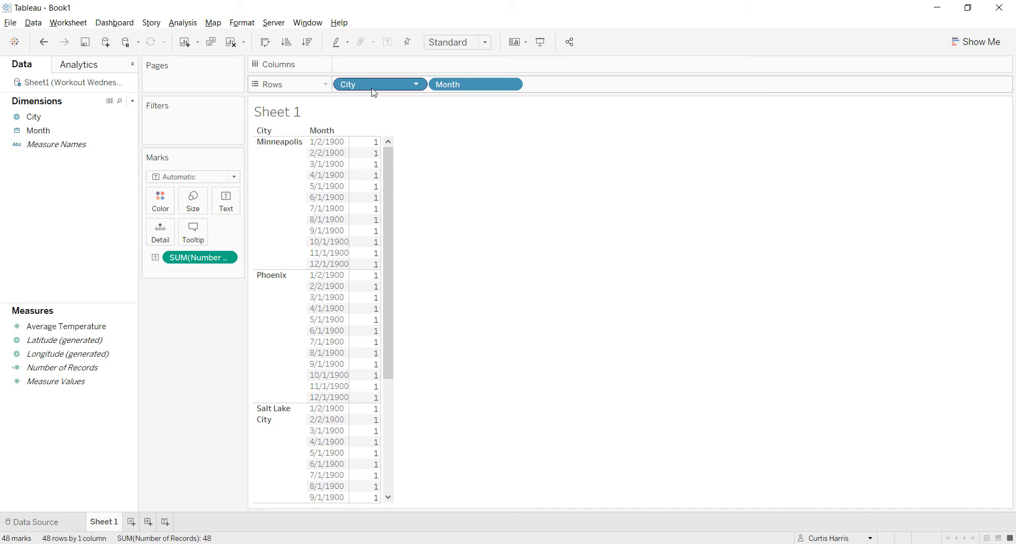
pyautogui.doubleClick(90, 327)
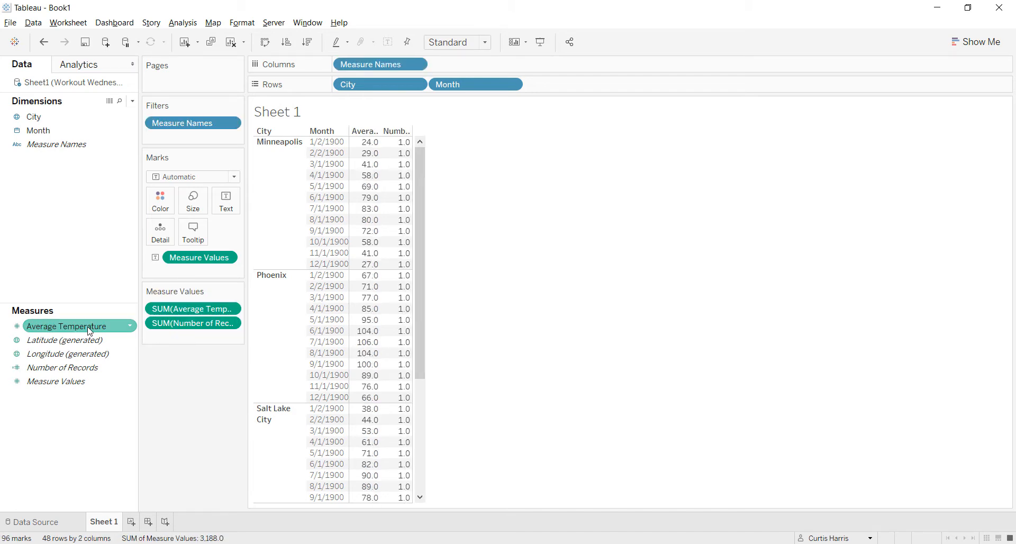
pyautogui.moveTo(89, 328); pyautogui.dragTo(204, 339)
pyautogui.doubleClick(452, 222)
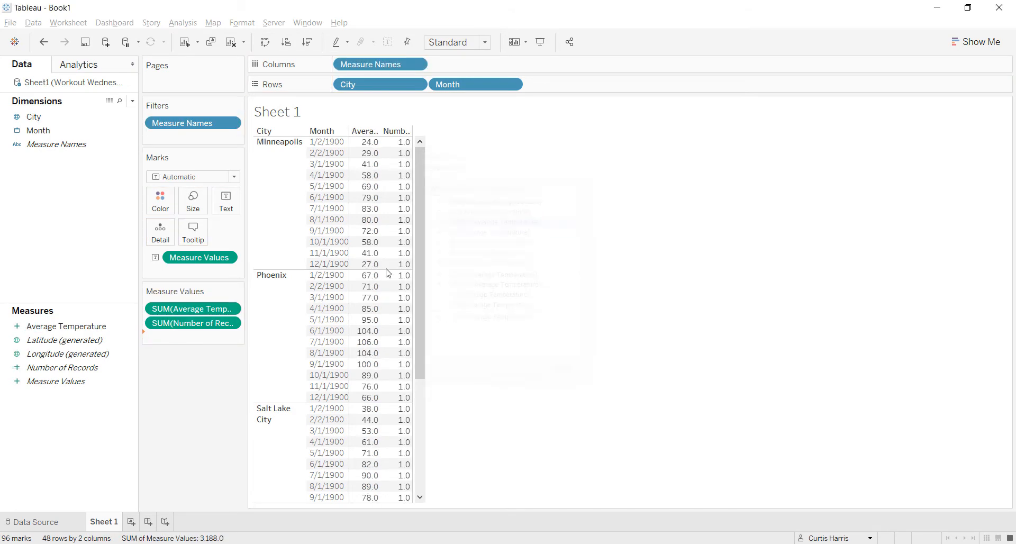
pyautogui.moveTo(68, 326); pyautogui.dragTo(190, 352)
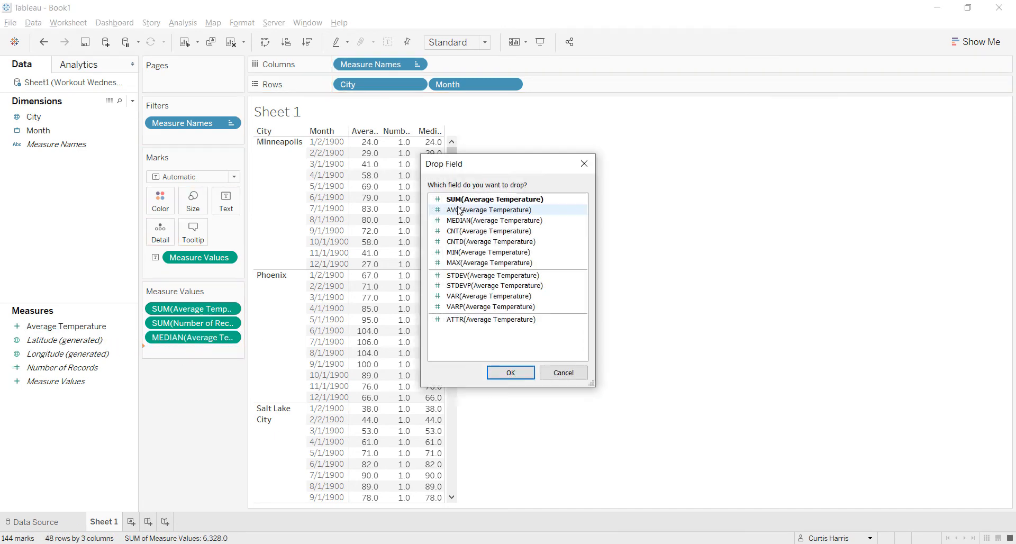
pyautogui.doubleClick(459, 210)
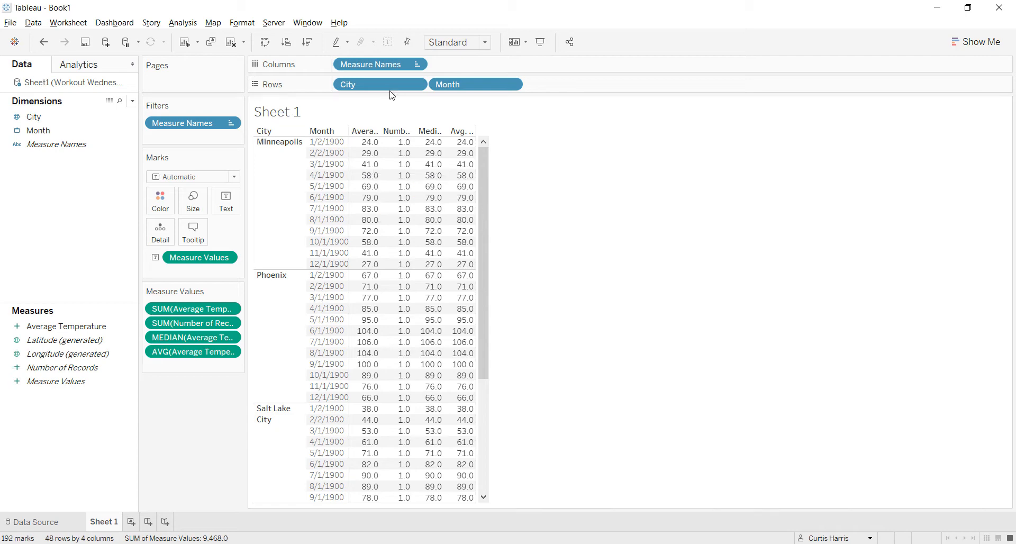
pyautogui.click(233, 43)
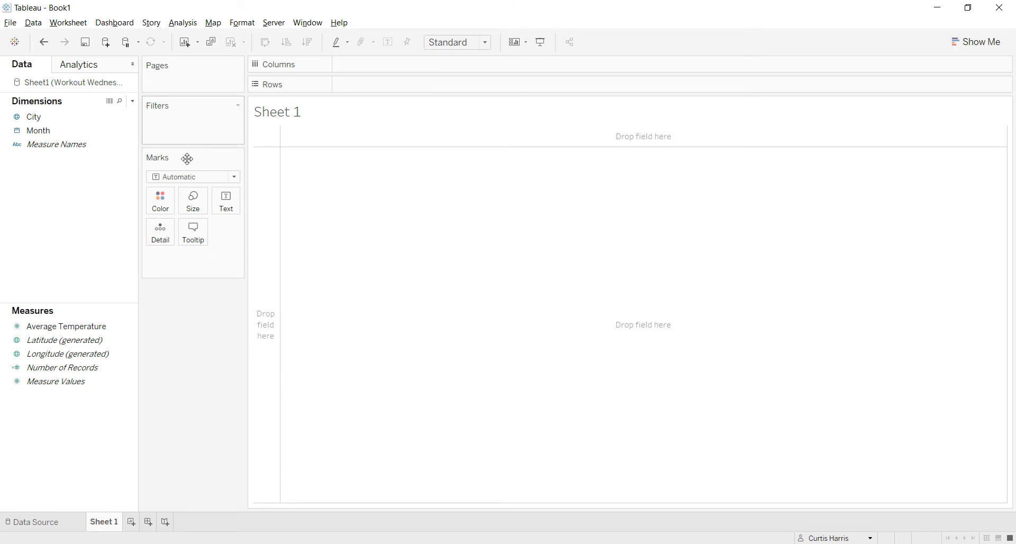
# Place Month on the columns as a continuous date
pyautogui.click(57, 132)
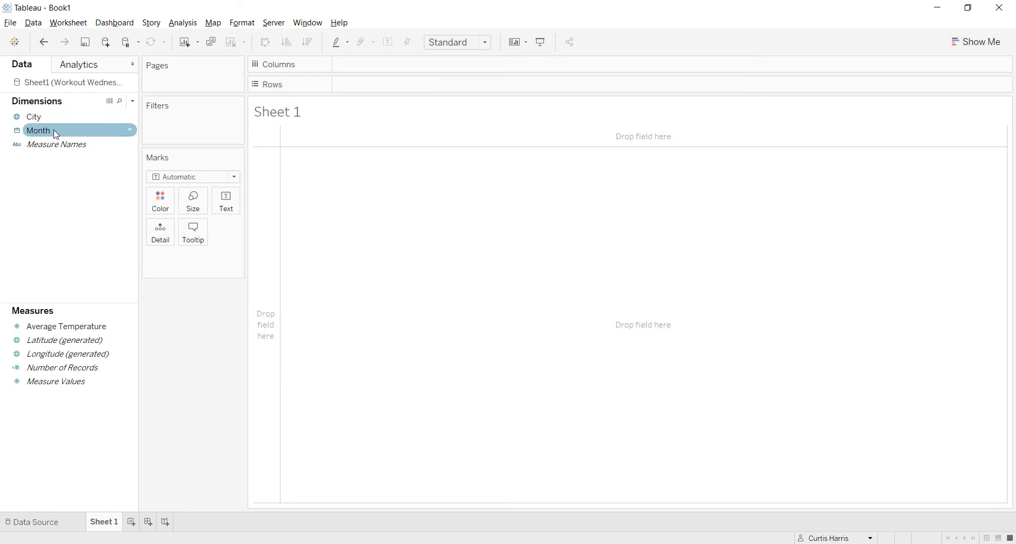
pyautogui.moveTo(56, 135); pyautogui.dragTo(384, 66)
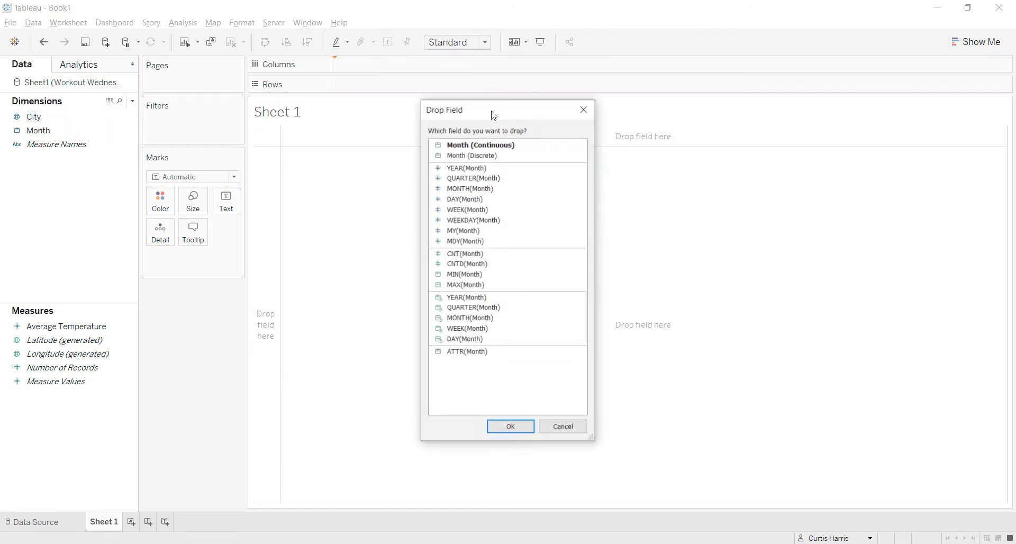
pyautogui.doubleClick(529, 146)
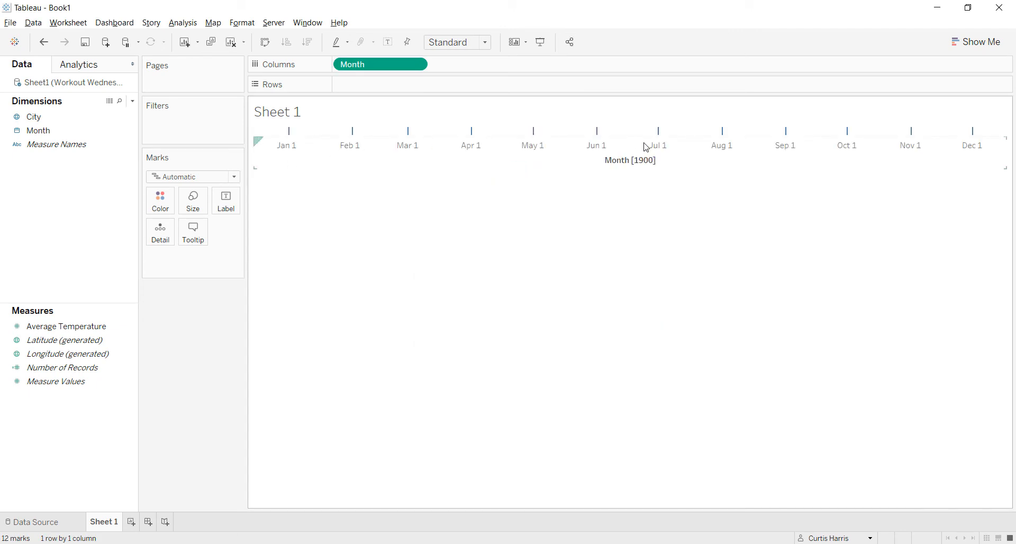
# Check the example chart on the challenge page, and back in Tableau plot SUM(Average Temperature) on the rows with lines colored by City
pyautogui.hotkey('alt', 'Tab')
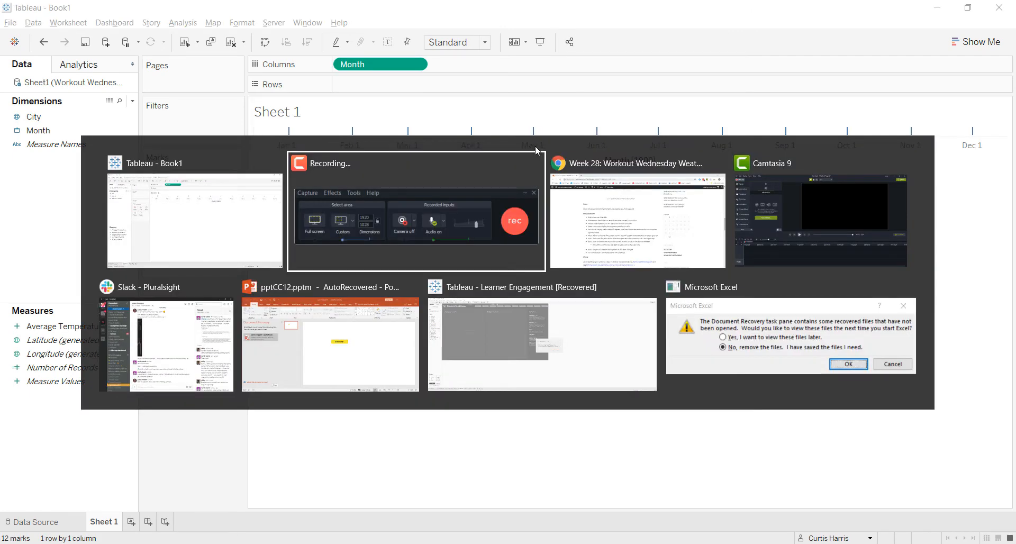
pyautogui.hotkey('alt', 'Tab')
pyautogui.scroll(5, 473, 305)
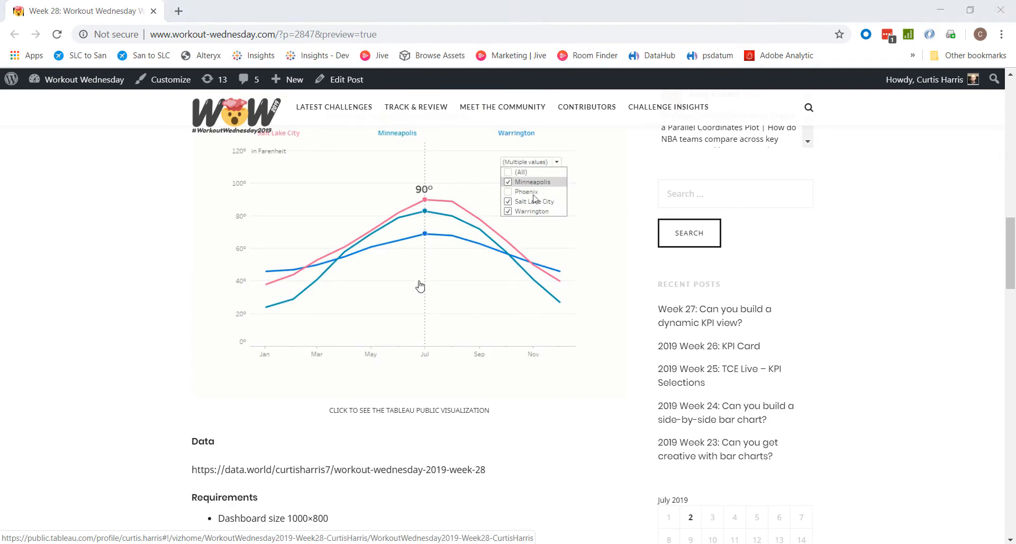
pyautogui.hotkey('alt', 'Tab')
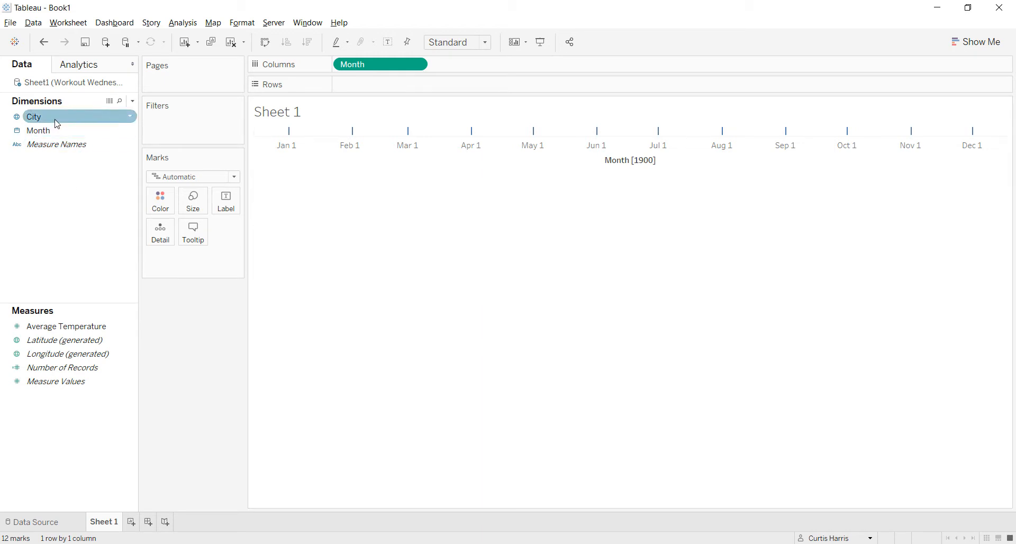
pyautogui.moveTo(58, 117); pyautogui.dragTo(175, 212)
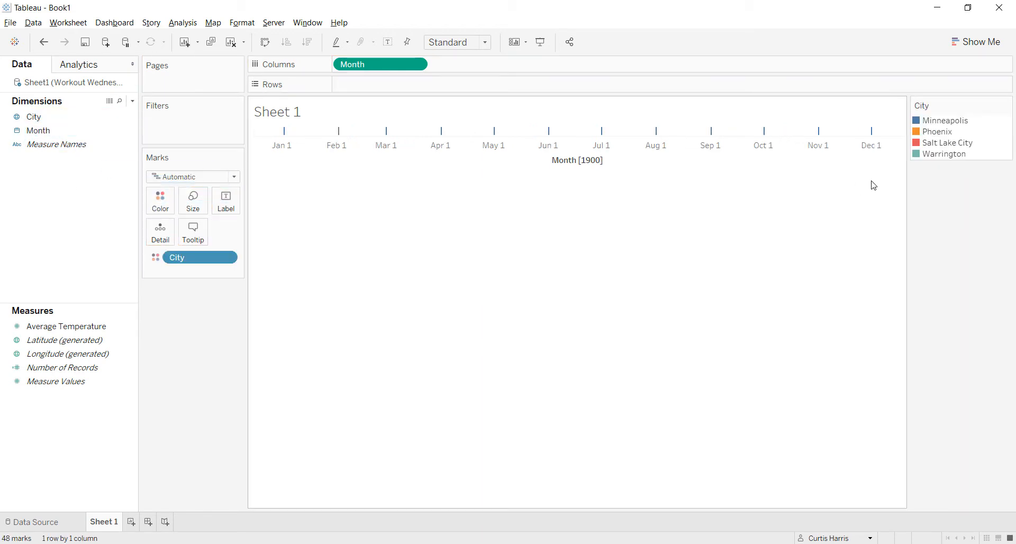
pyautogui.moveTo(69, 327); pyautogui.dragTo(374, 93)
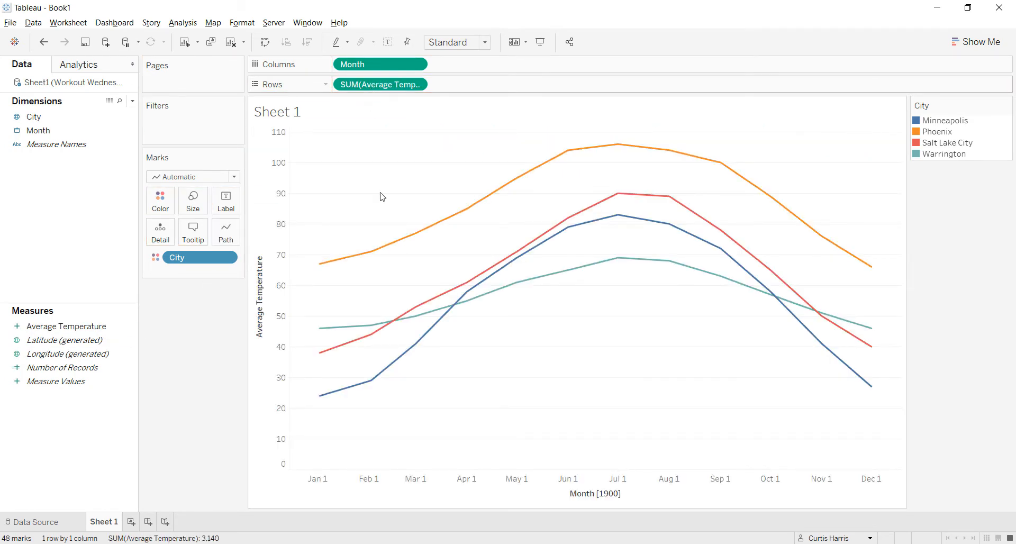
# Check the example chart's temperature axis and the axis requirements on the challenge page in Chrome, and return to Tableau
pyautogui.rightClick(263, 293)
pyautogui.click(278, 253)
pyautogui.click(277, 253)
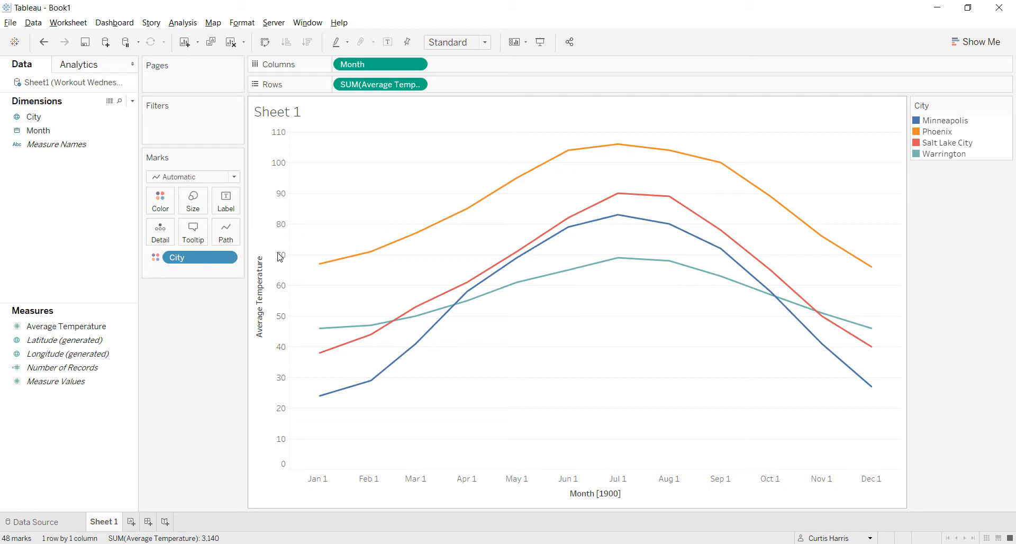
pyautogui.click(280, 256)
pyautogui.hotkey('alt', 'Tab')
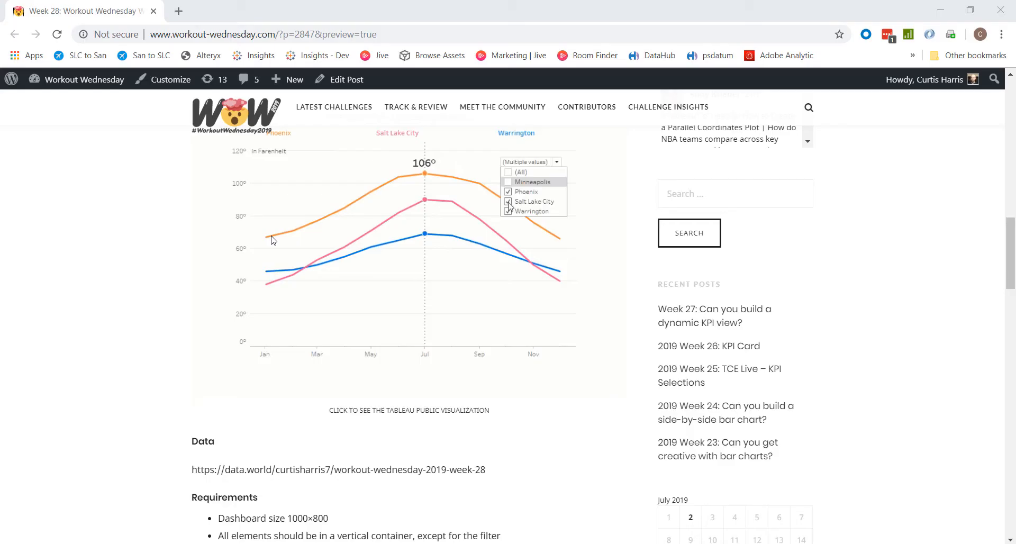
pyautogui.scroll(-5, 202, 410)
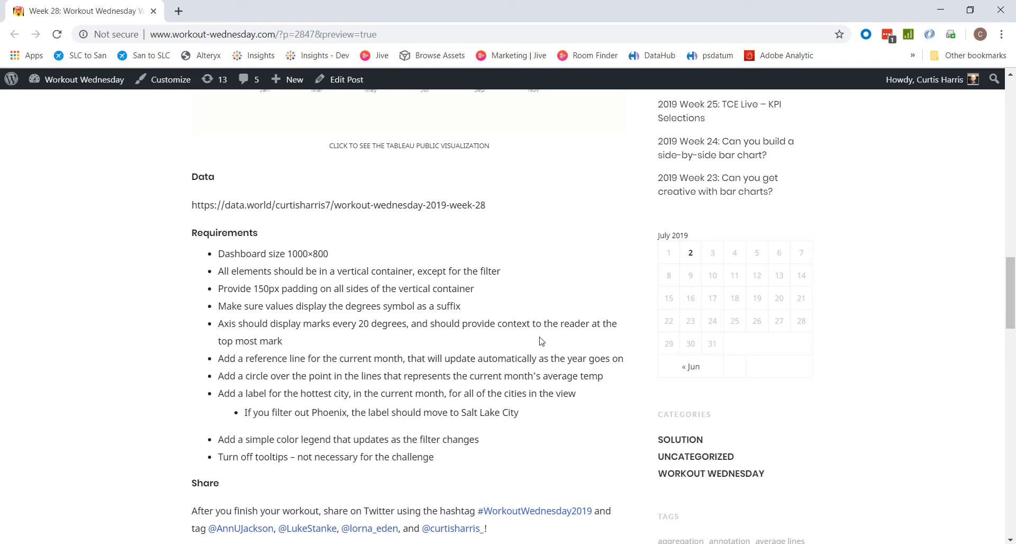
pyautogui.hotkey('alt', 'Tab')
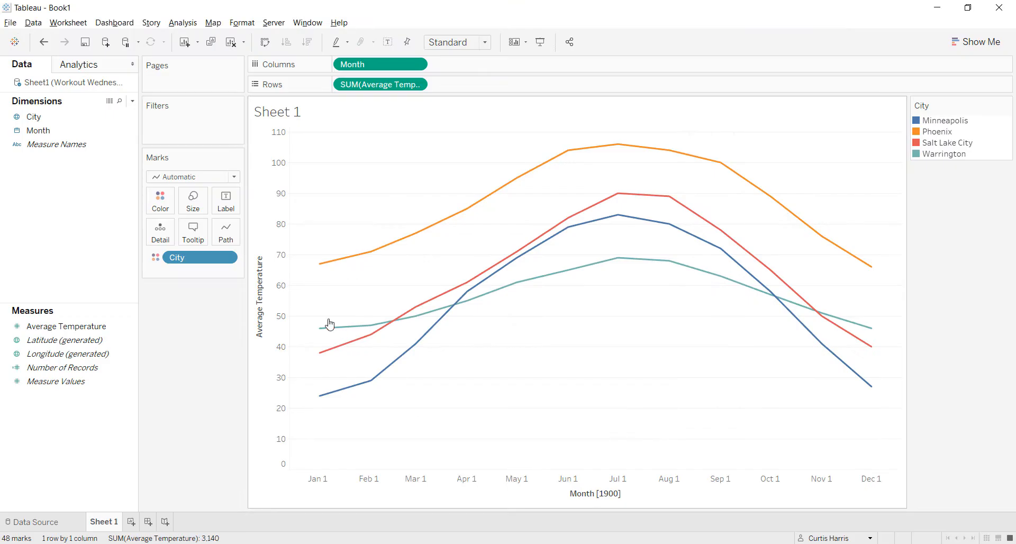
# Set the Average Temperature axis to a fixed range from 0 to 120
pyautogui.rightClick(259, 212)
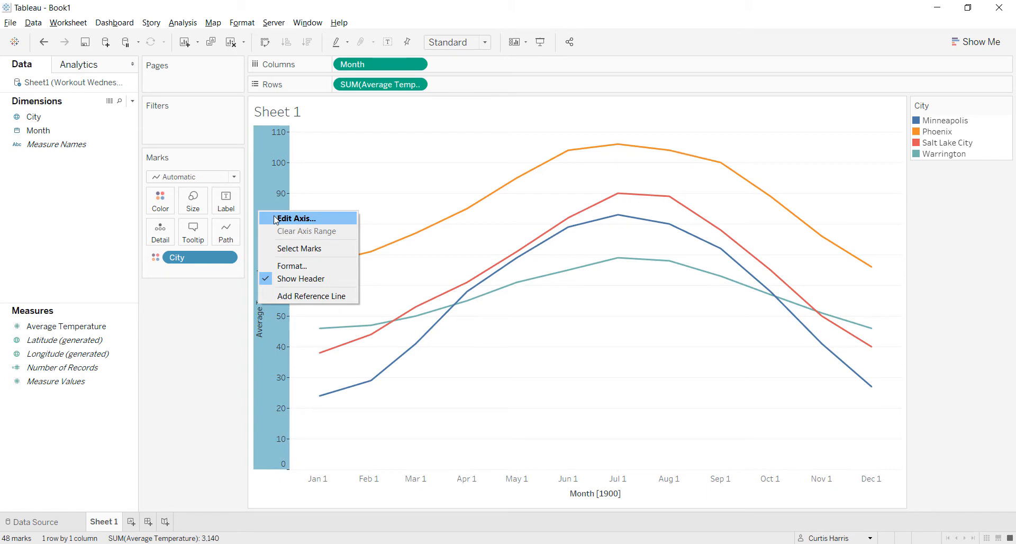
pyautogui.click(275, 215)
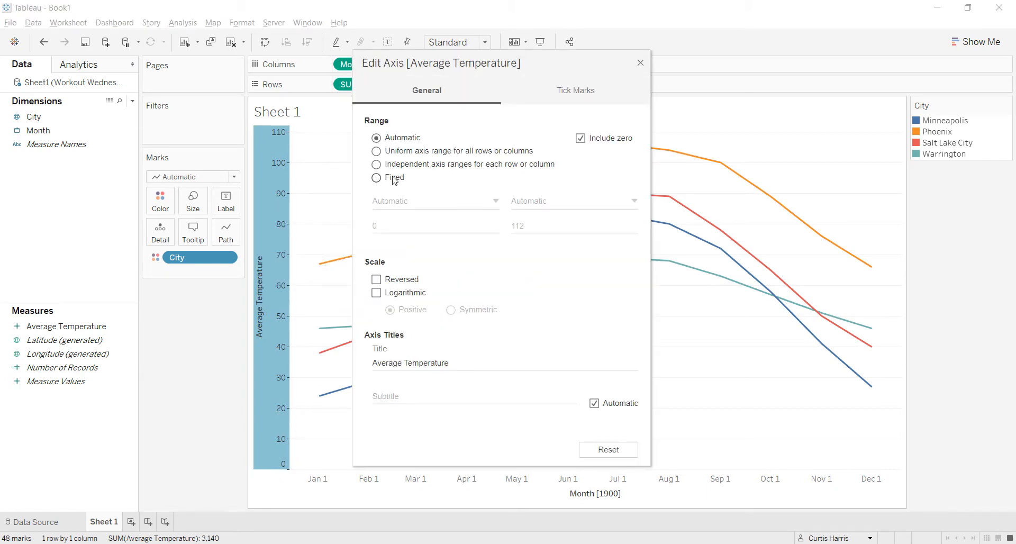
pyautogui.click(394, 178)
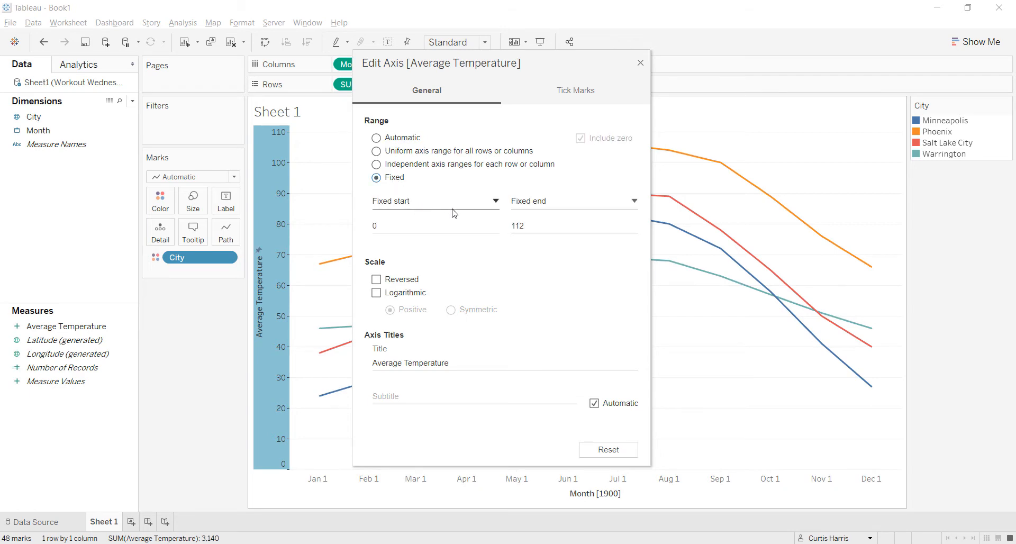
pyautogui.doubleClick(527, 225)
pyautogui.press('Tab')
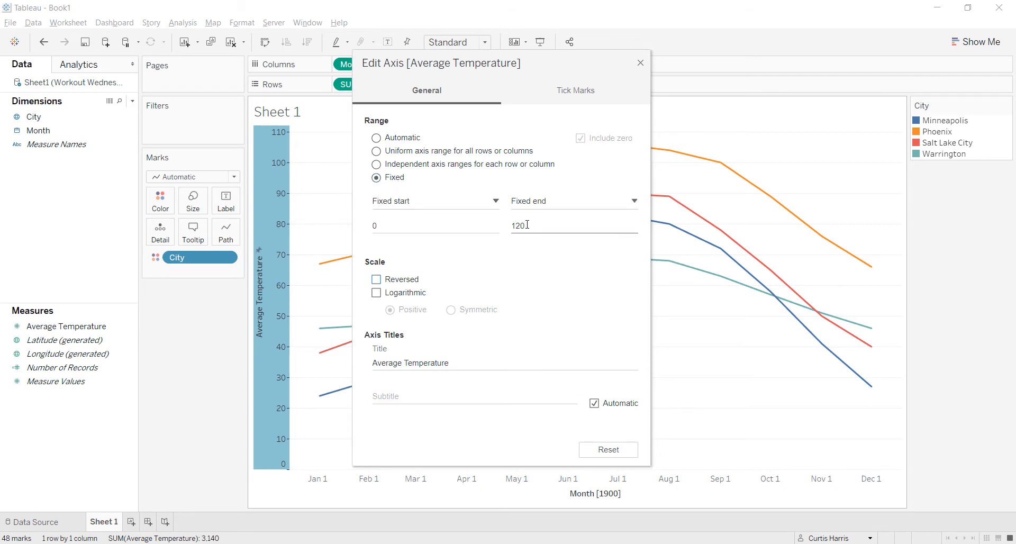
# Set the Average Temperature axis's major tick marks to a fixed interval of 20 with the origin at 0
pyautogui.click(576, 90)
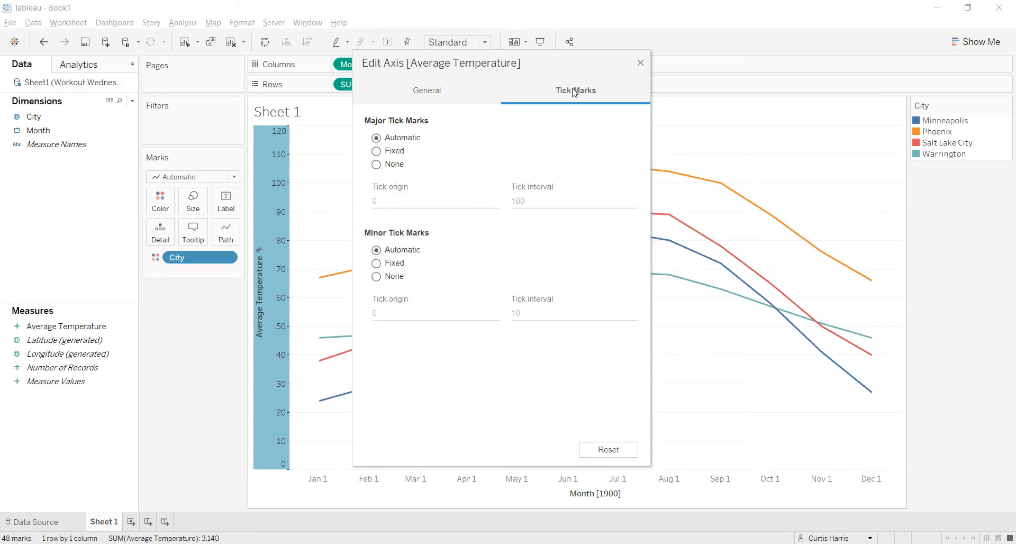
pyautogui.click(400, 154)
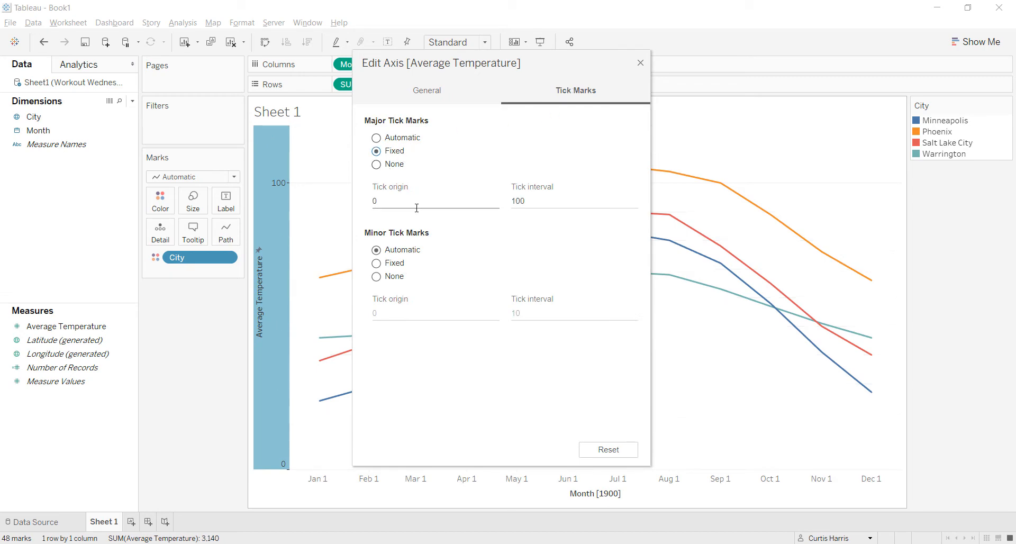
pyautogui.doubleClick(515, 207)
pyautogui.write('100')
pyautogui.press('Tab')
pyautogui.doubleClick(516, 207)
pyautogui.write('20')
pyautogui.press('Tab')
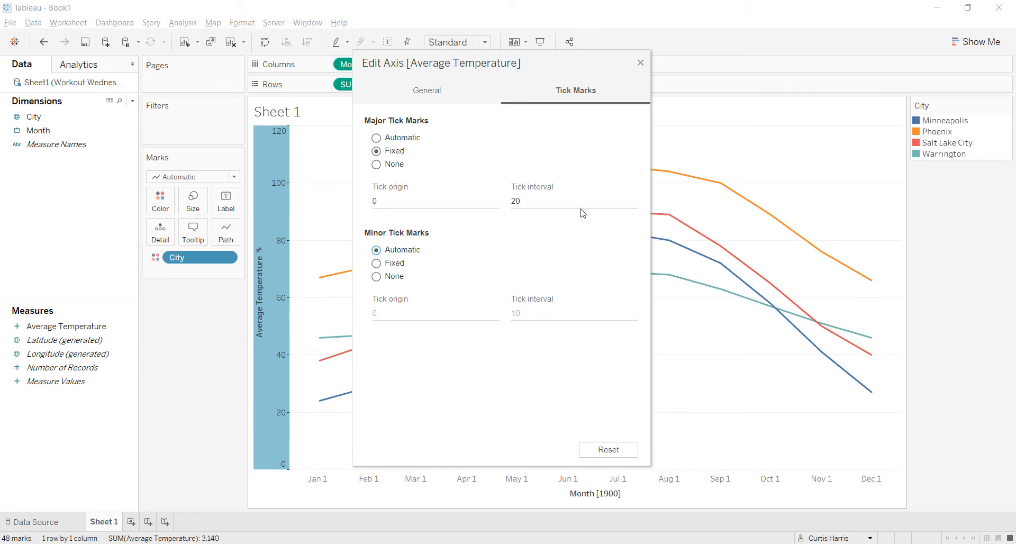
pyautogui.click(445, 93)
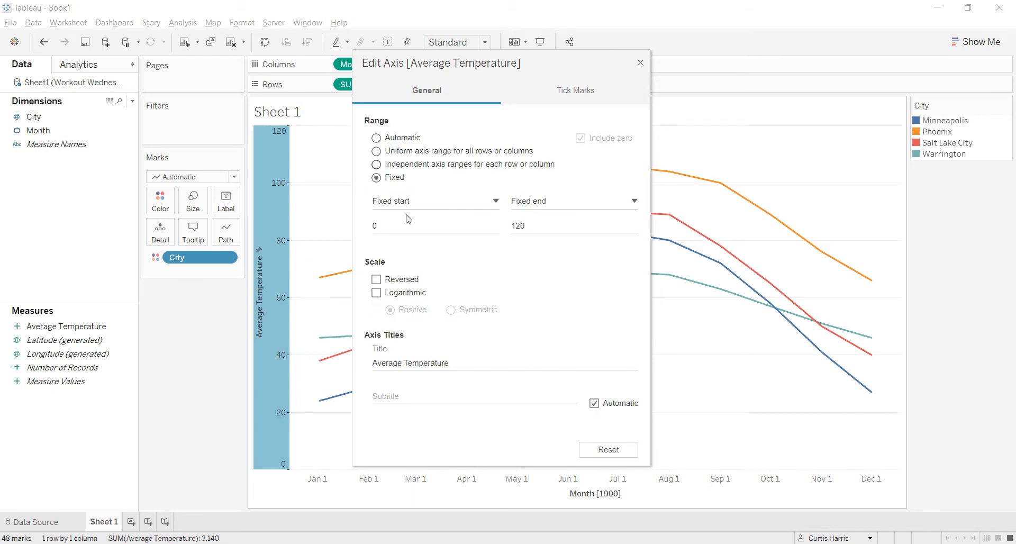
pyautogui.click(644, 60)
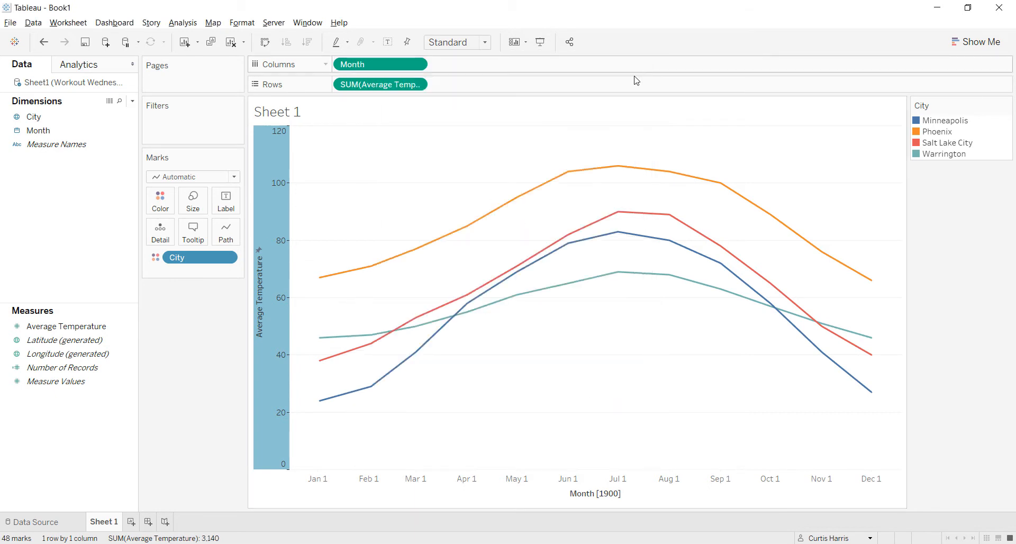
# Check the example chart on the challenge page, and back in Tableau set the Average Temperature axis's fixed end to 125
pyautogui.hotkey('alt', 'Tab')
pyautogui.scroll(8, 381, 289)
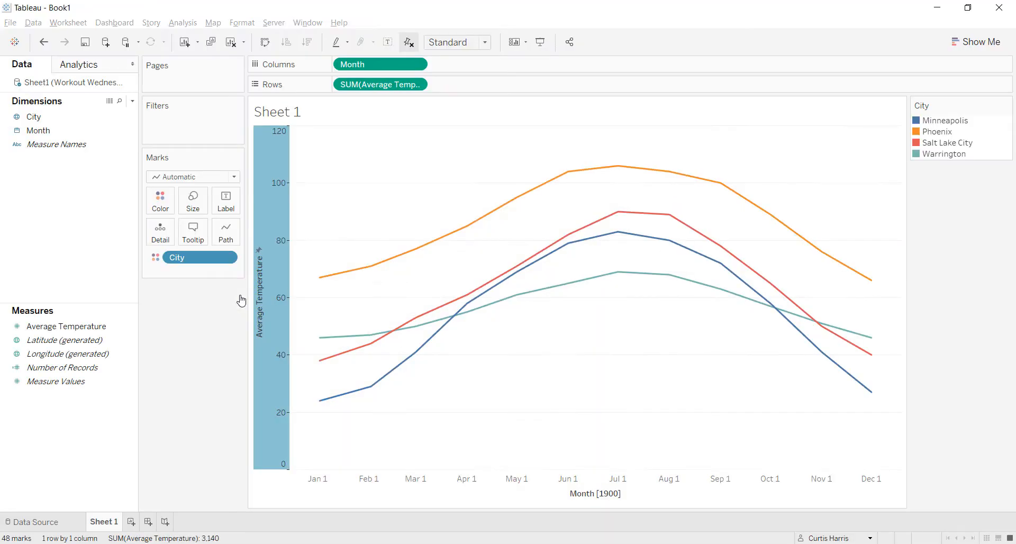
pyautogui.hotkey('alt', 'Tab')
pyautogui.rightClick(274, 263)
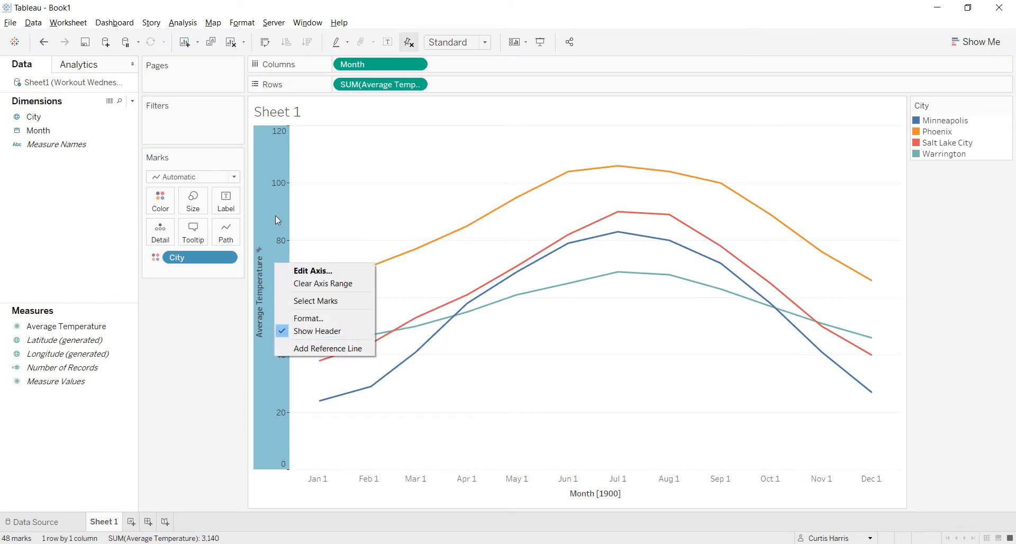
pyautogui.click(298, 270)
pyautogui.moveTo(514, 225); pyautogui.dragTo(543, 226)
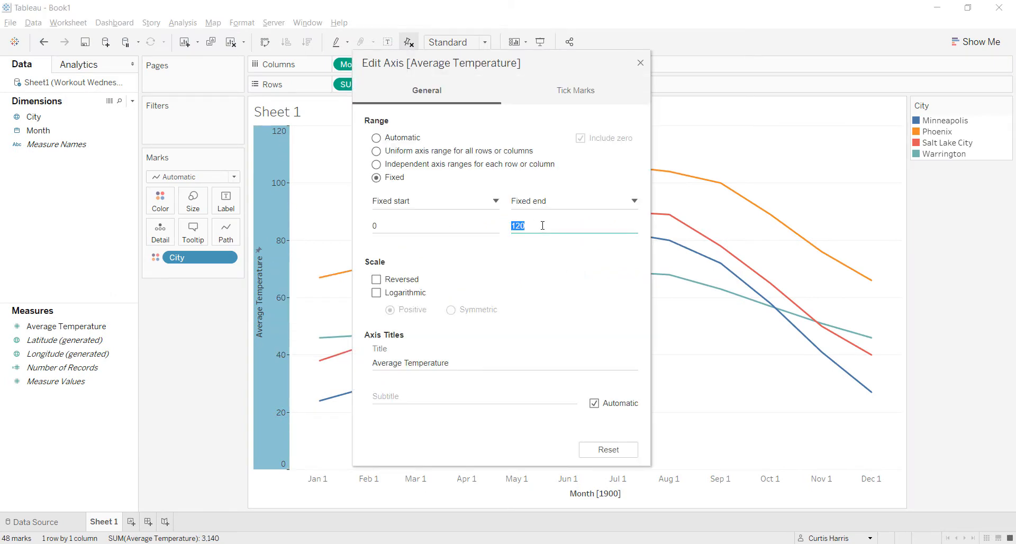
pyautogui.write('125')
pyautogui.press('Tab')
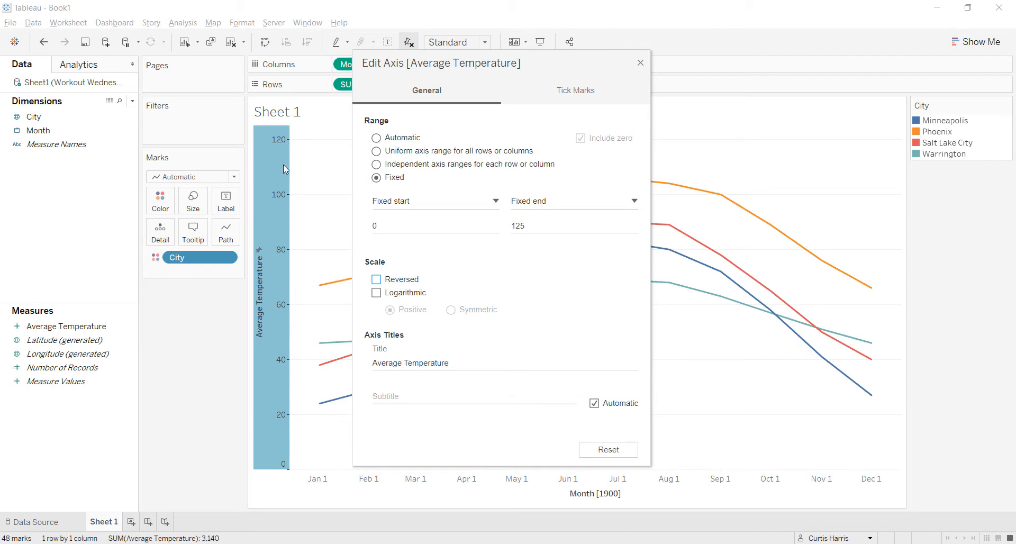
pyautogui.click(641, 63)
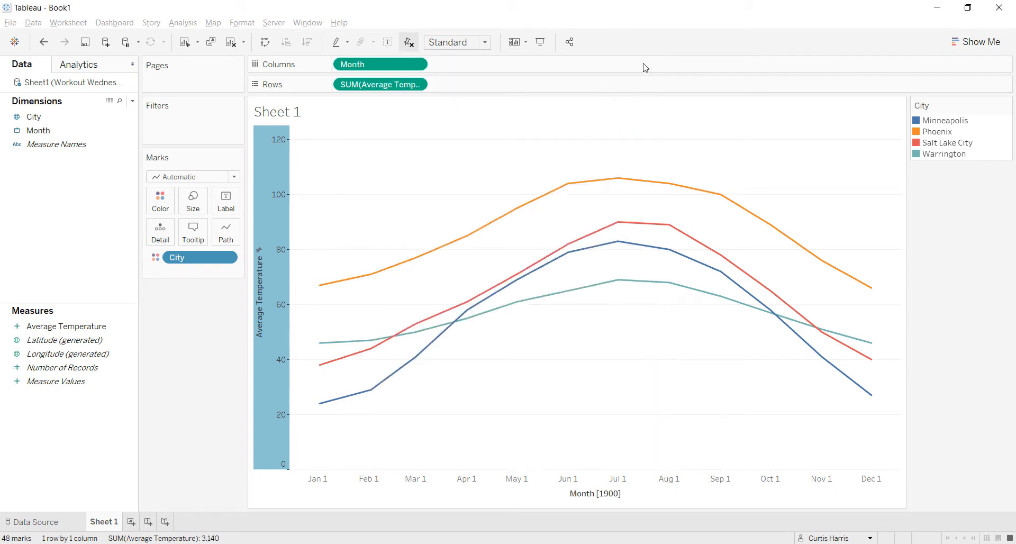
# Add a per-pane reference line to the Average Temperature axis at a constant value of 120
pyautogui.rightClick(258, 278)
pyautogui.click(286, 361)
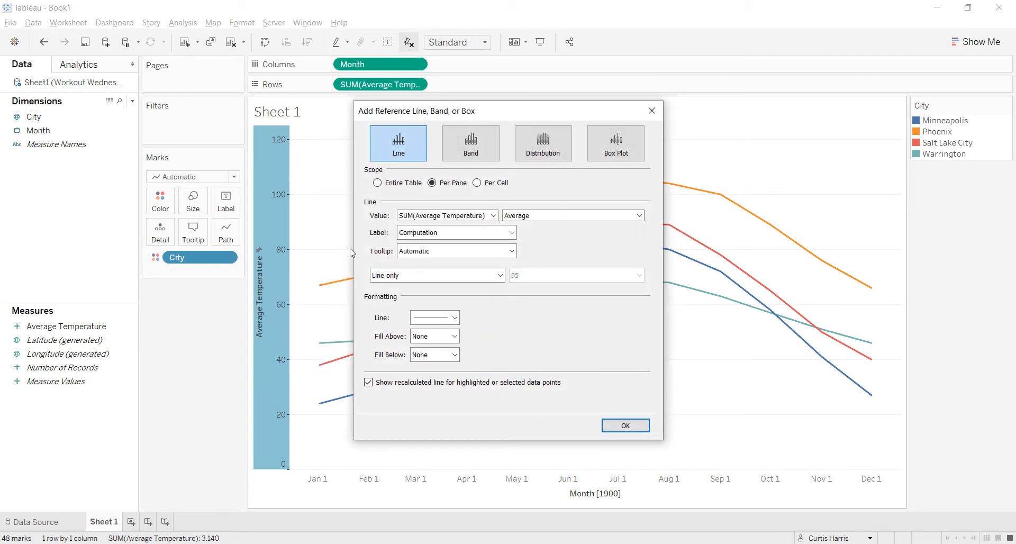
pyautogui.click(421, 217)
pyautogui.click(421, 226)
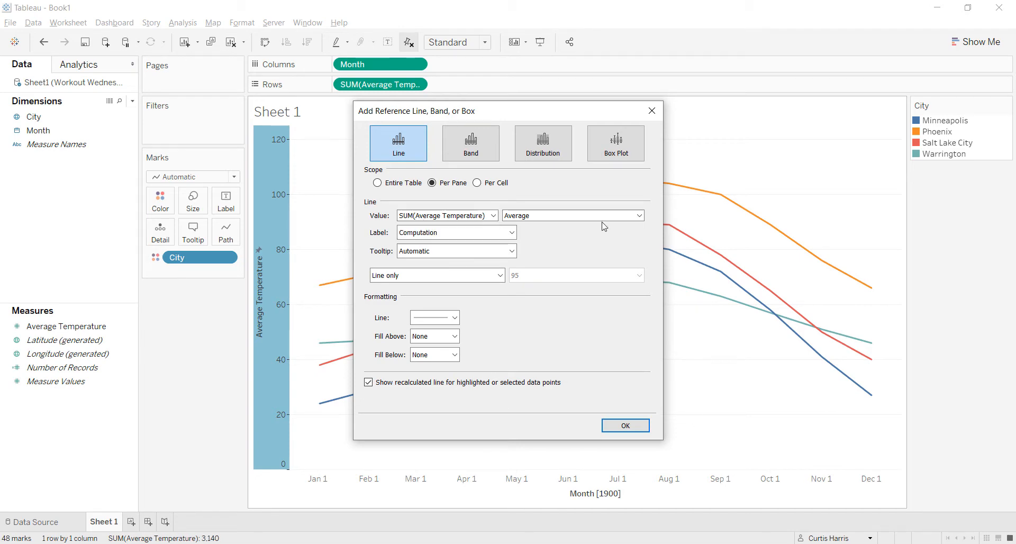
pyautogui.click(603, 216)
pyautogui.click(566, 245)
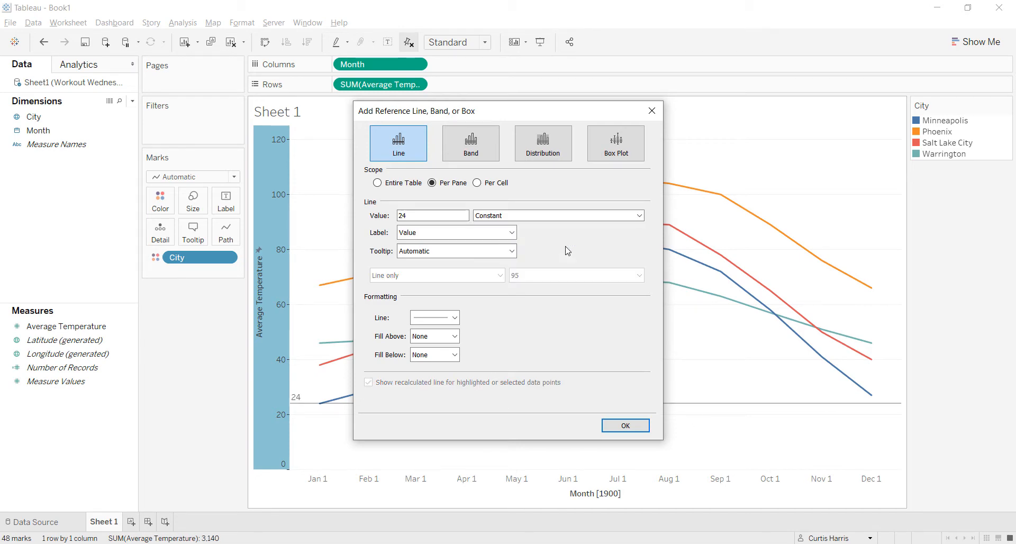
pyautogui.doubleClick(430, 216)
pyautogui.write('120')
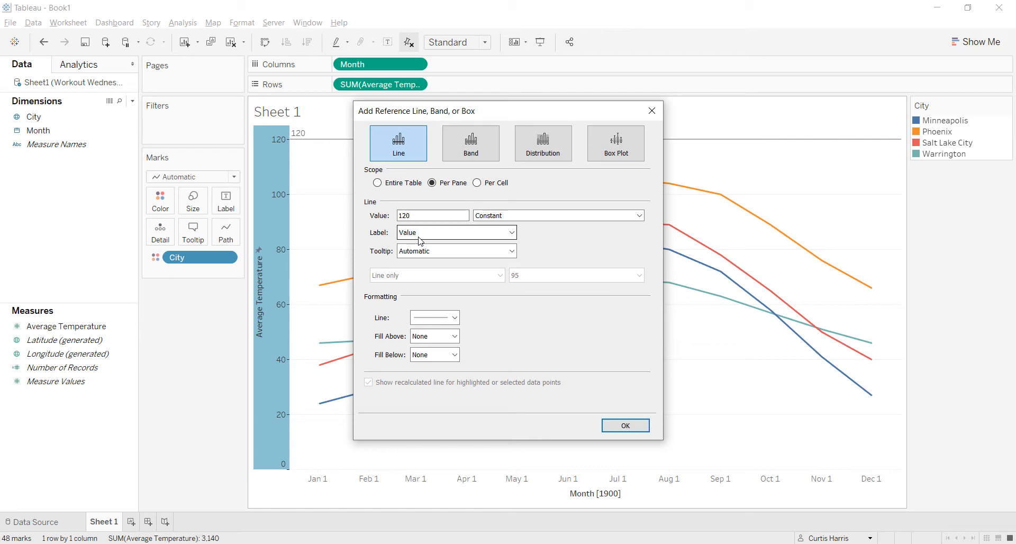
# Give the reference line the custom label "in Farenheit", with its tooltip and line style both set to None
pyautogui.click(417, 237)
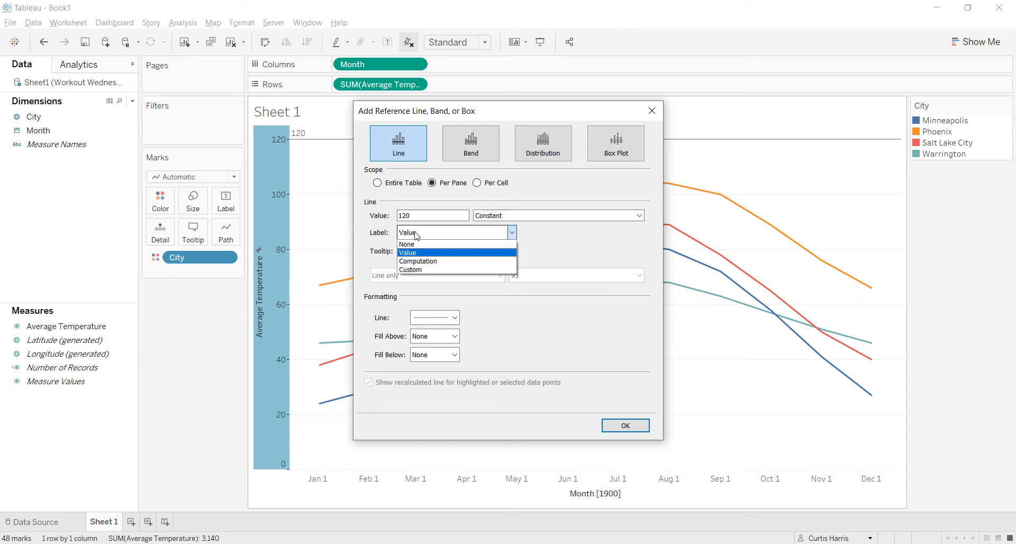
pyautogui.click(424, 269)
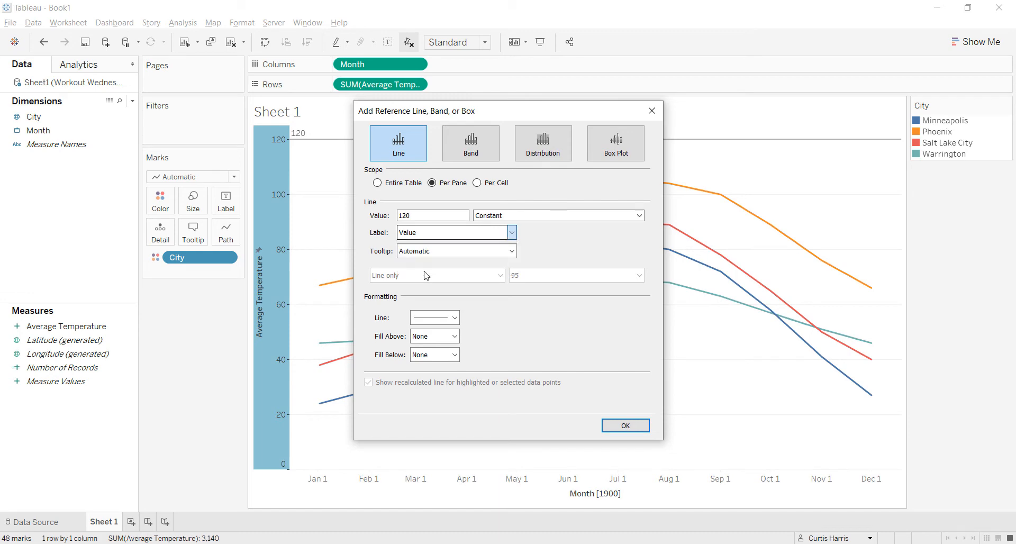
pyautogui.click(577, 233)
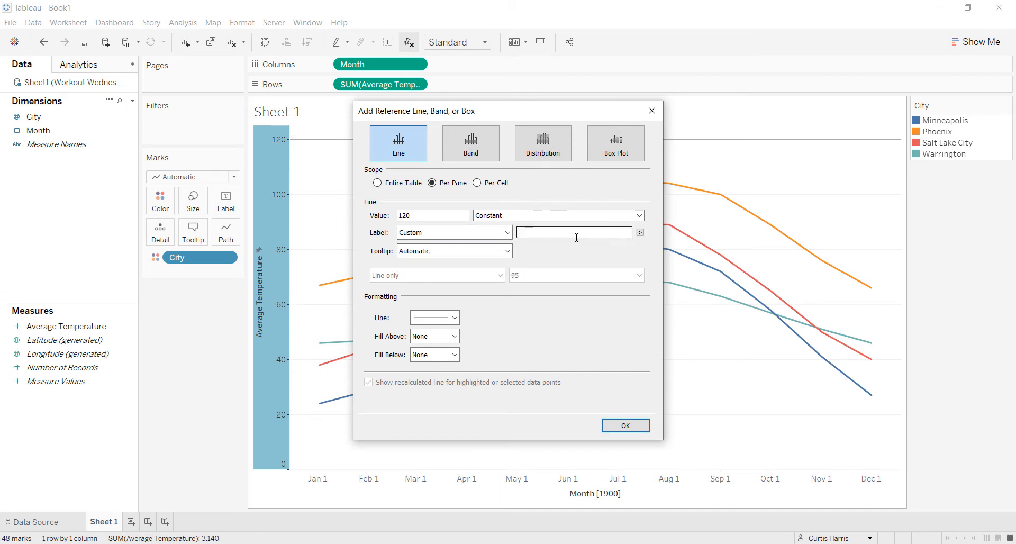
pyautogui.write('in Farenheit')
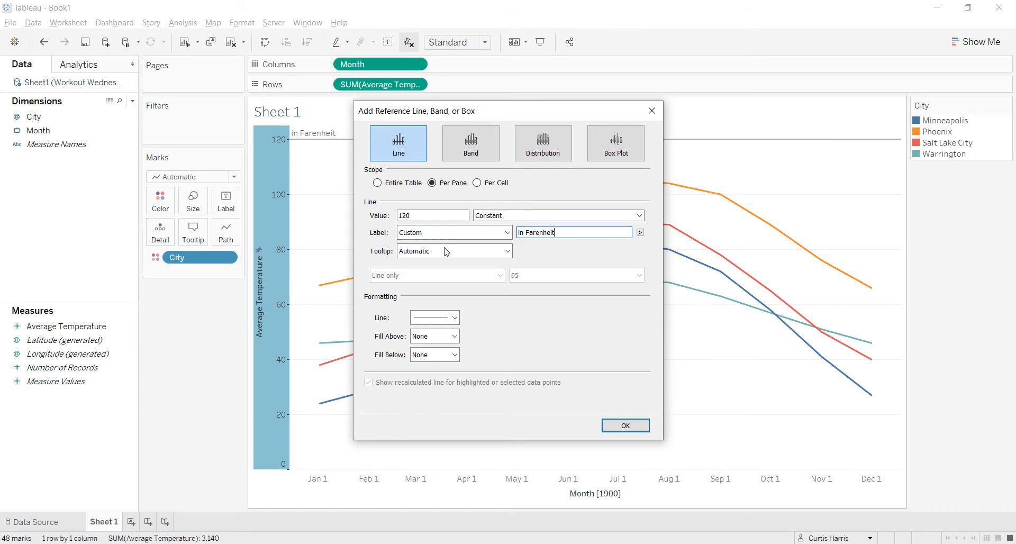
pyautogui.click(447, 252)
pyautogui.click(426, 263)
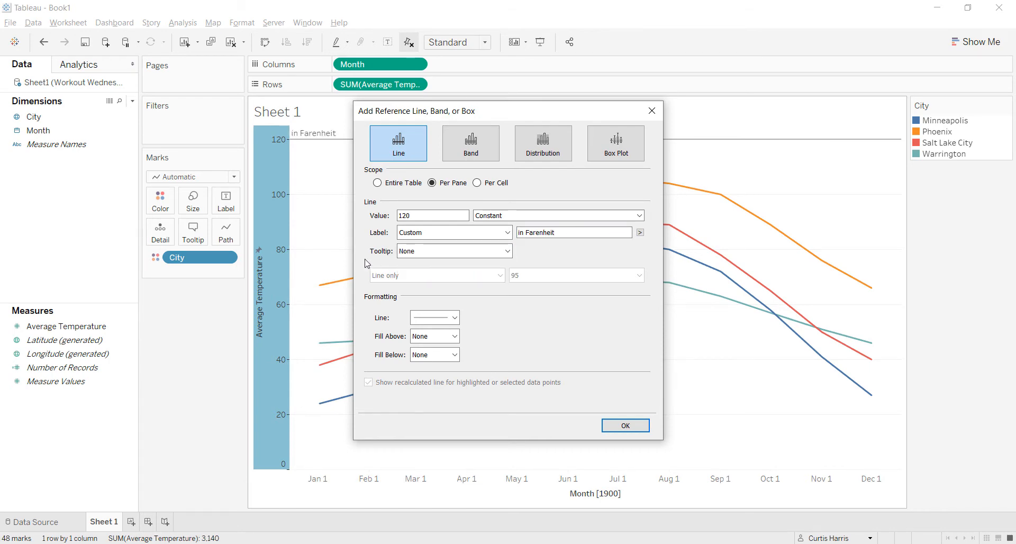
pyautogui.click(433, 318)
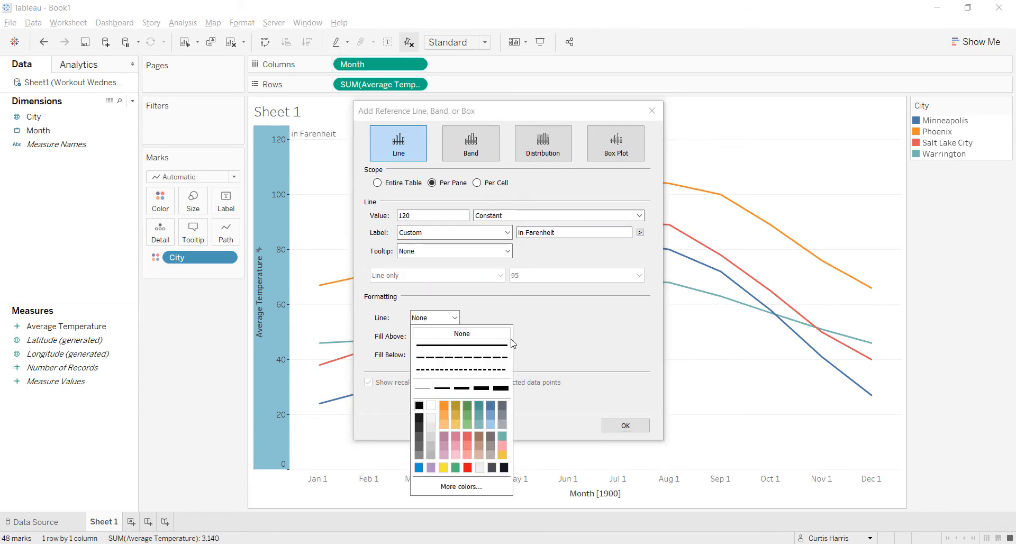
pyautogui.click(561, 320)
pyautogui.click(631, 427)
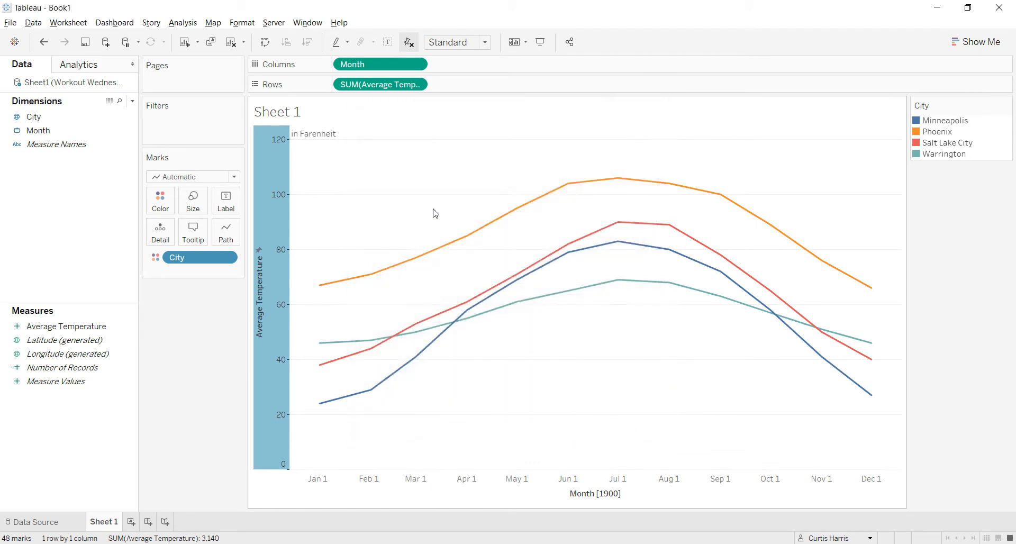
# Format the "in Farenheit" reference line label with left horizontal and middle vertical alignment
pyautogui.rightClick(324, 140)
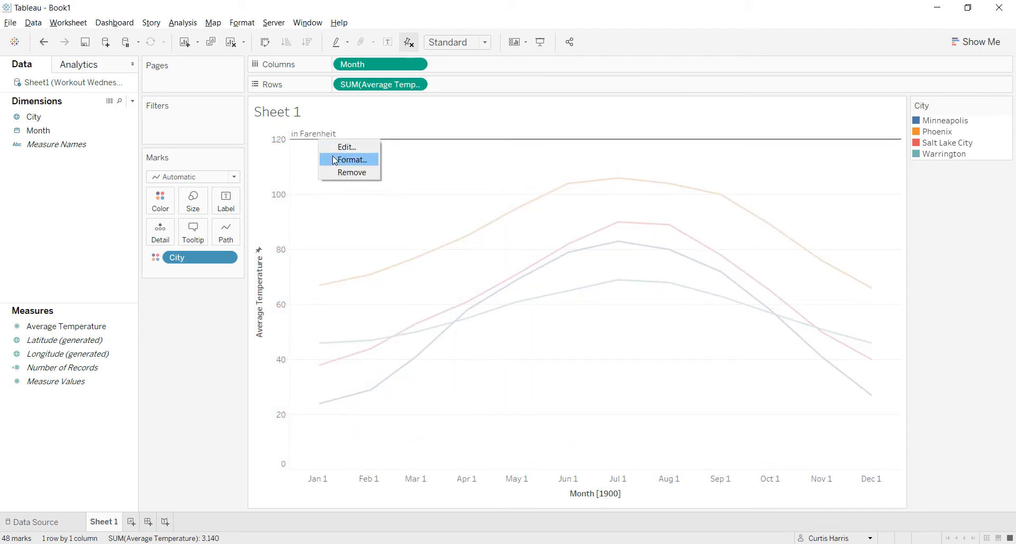
pyautogui.click(334, 157)
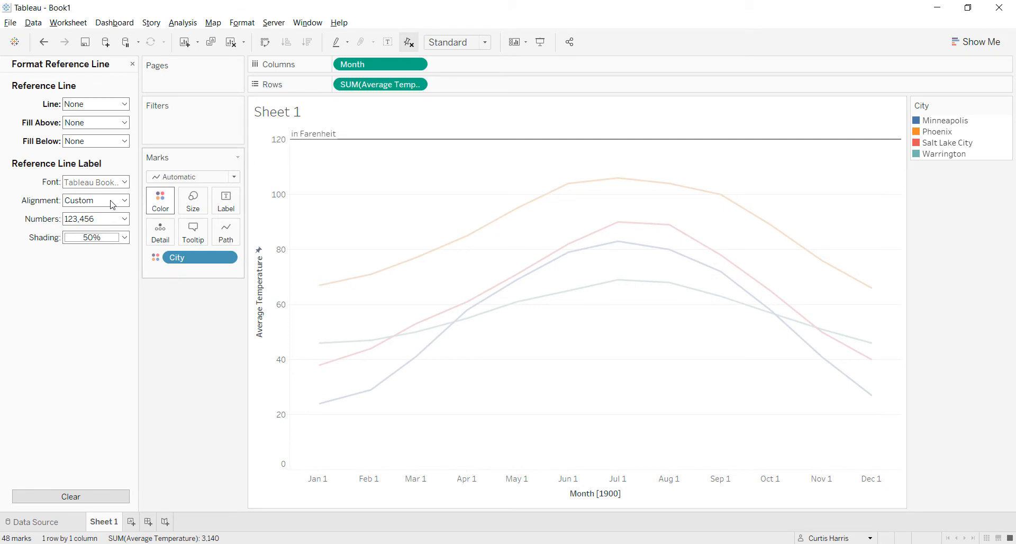
pyautogui.click(86, 201)
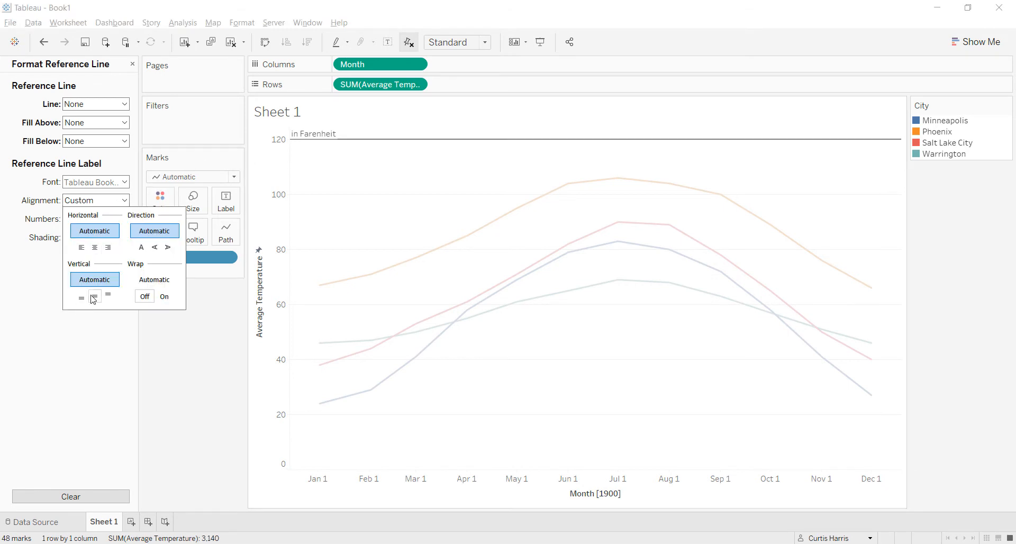
pyautogui.click(94, 247)
pyautogui.click(81, 247)
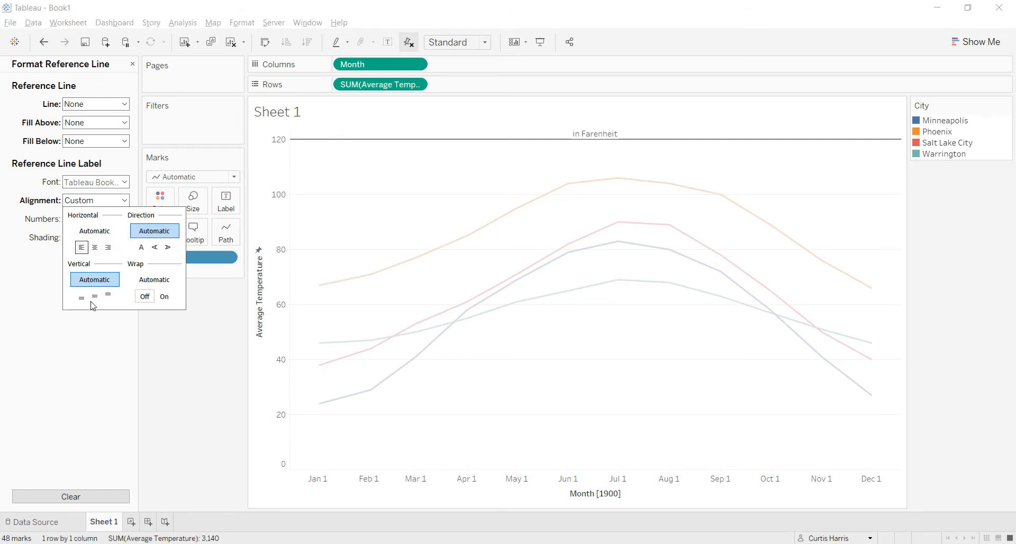
pyautogui.click(95, 296)
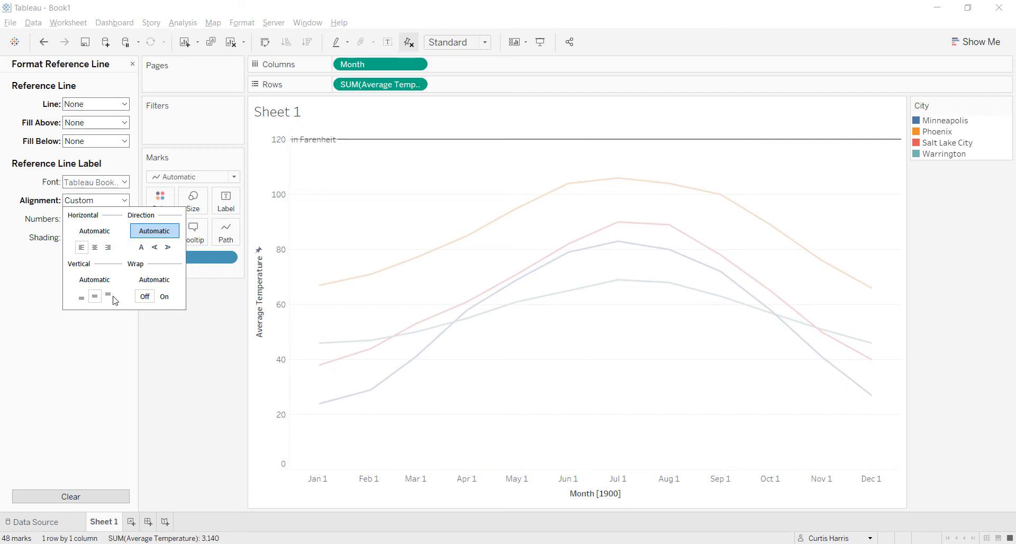
pyautogui.click(200, 398)
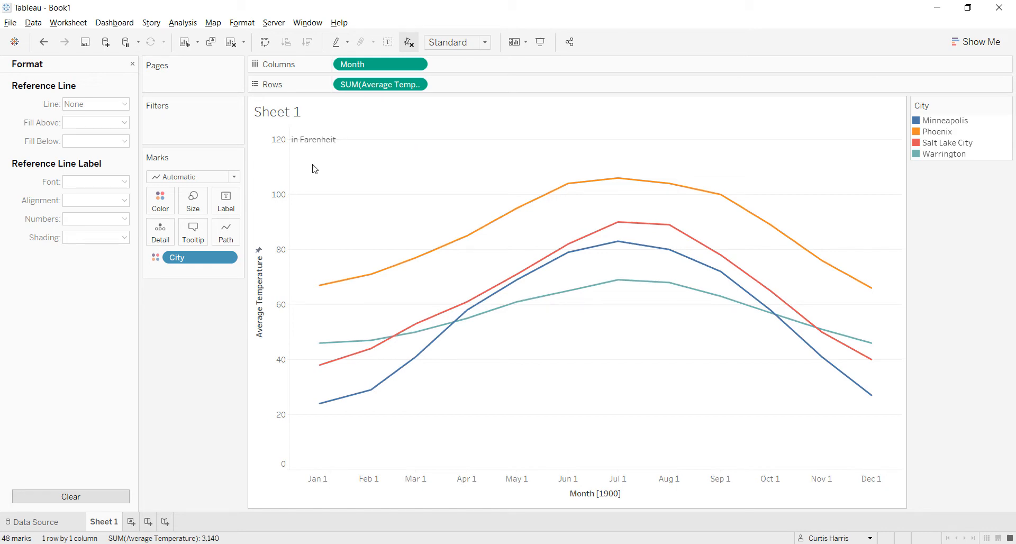
# Remove the title from the Average Temperature axis
pyautogui.rightClick(271, 291)
pyautogui.press('Escape')
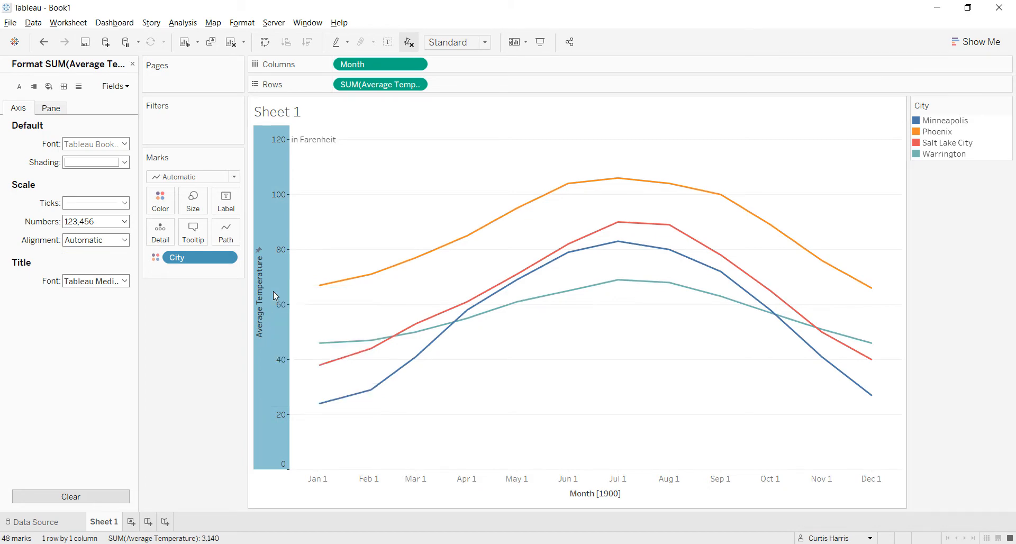
pyautogui.doubleClick(275, 296)
pyautogui.click(463, 360)
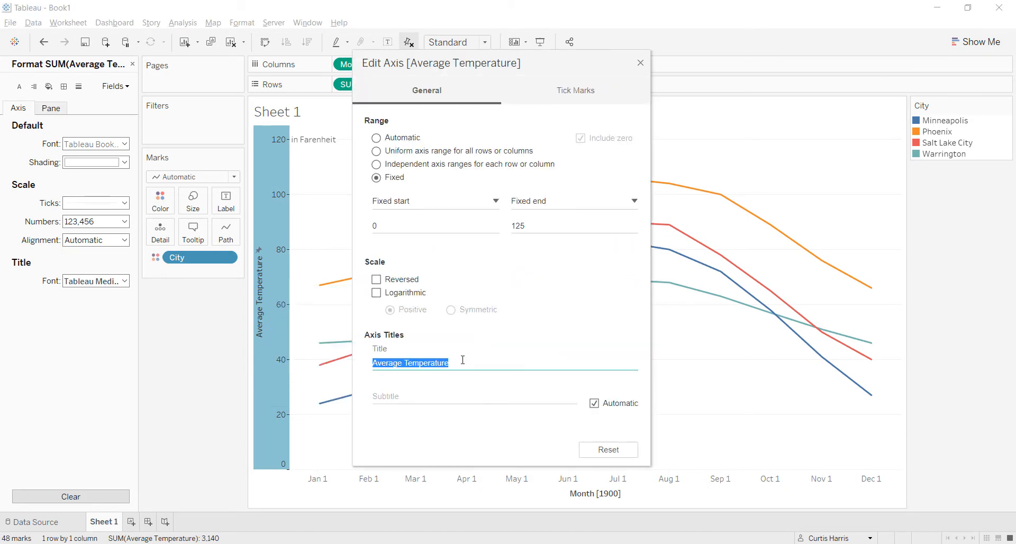
pyautogui.press('BackSpace')
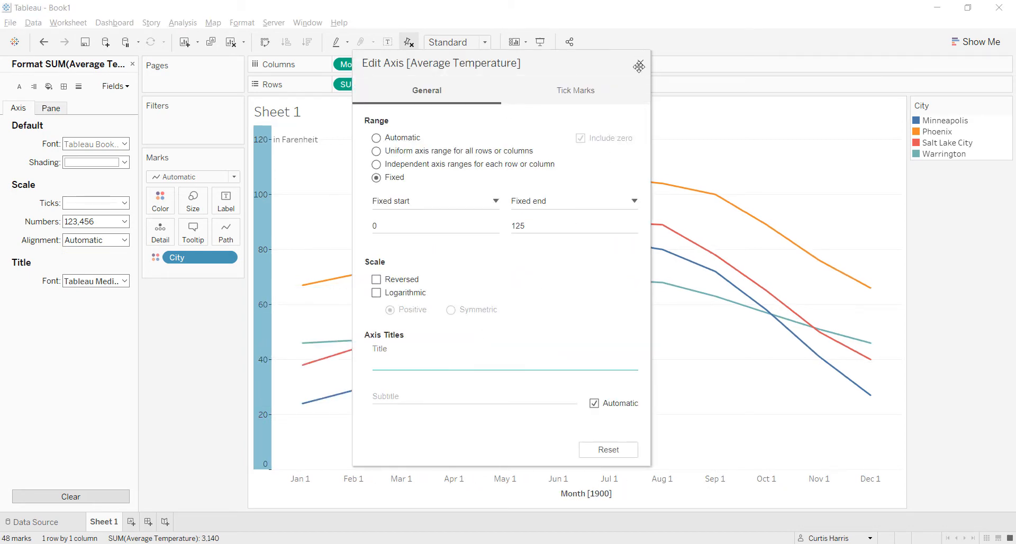
pyautogui.click(639, 66)
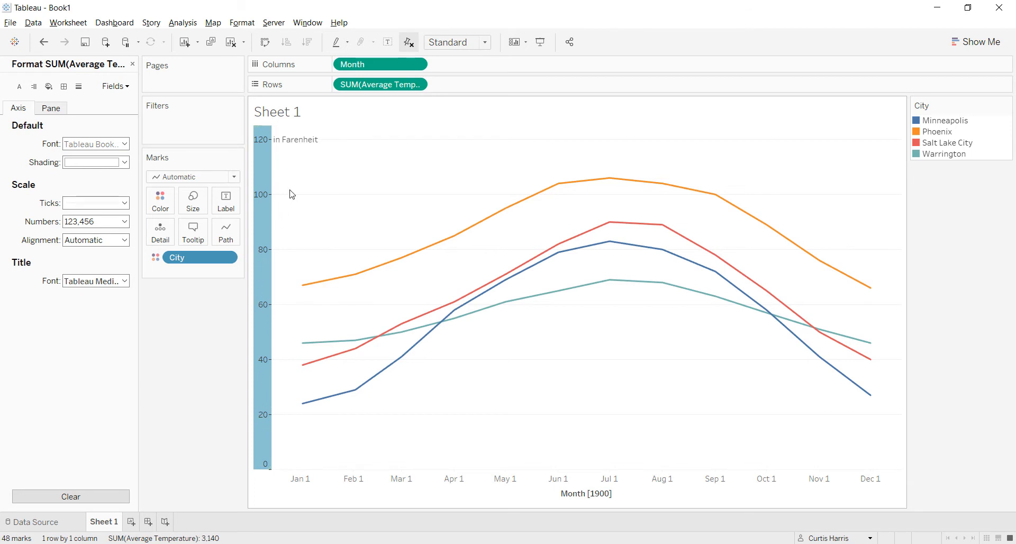
pyautogui.click(318, 191)
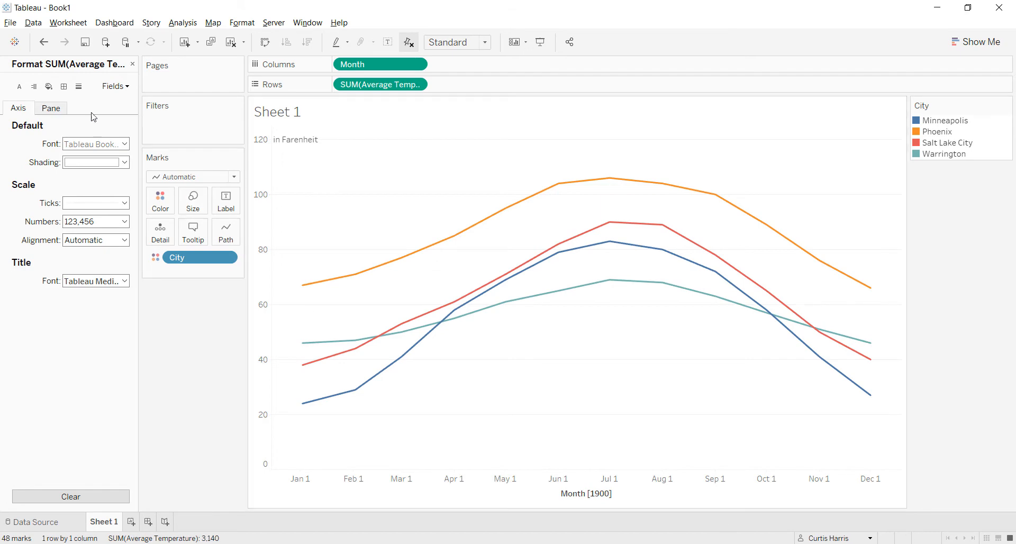
# Open the finished Workout Wednesday 2019 Week 28 workbook as a reference and dismiss the update notice
pyautogui.click(16, 43)
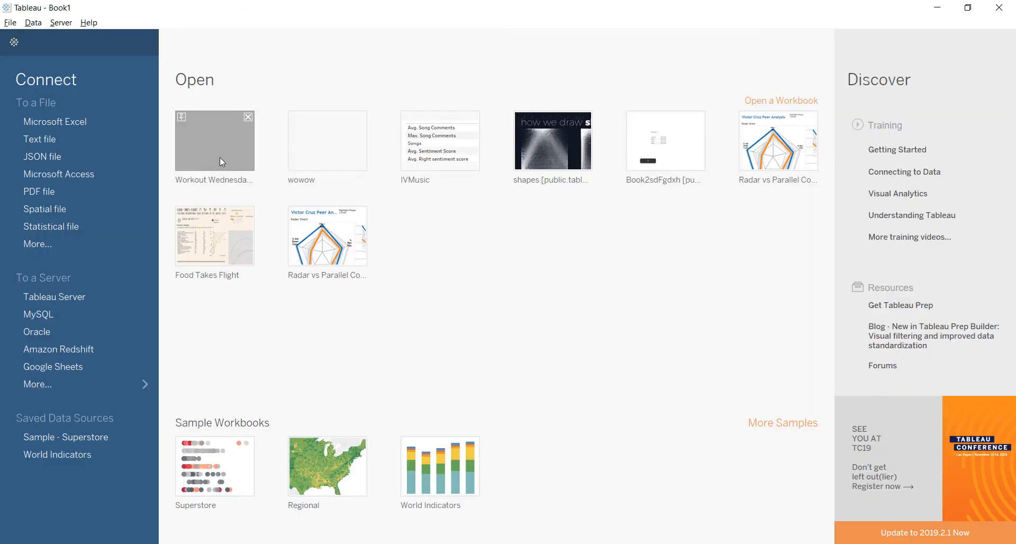
pyautogui.hotkey('ctrl', '1')
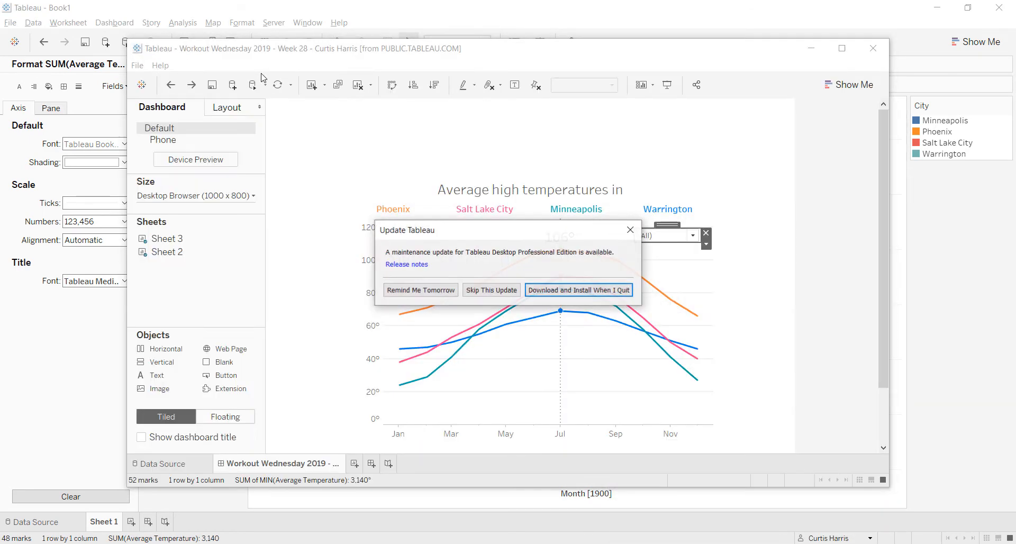
pyautogui.click(630, 231)
# Examine the axis and pane number formats of the temperature axis in the finished Week 28 dashboard
pyautogui.rightClick(370, 319)
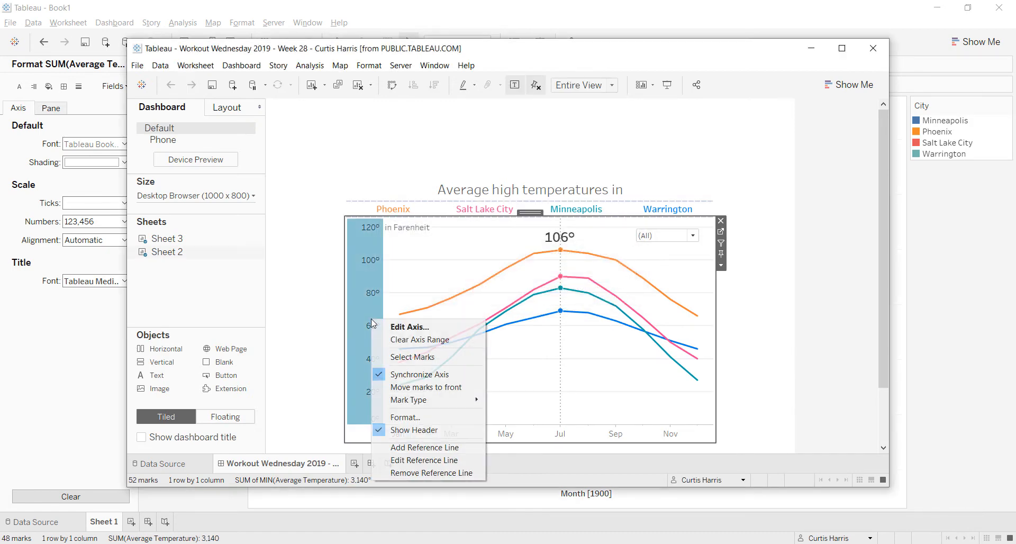
pyautogui.click(393, 416)
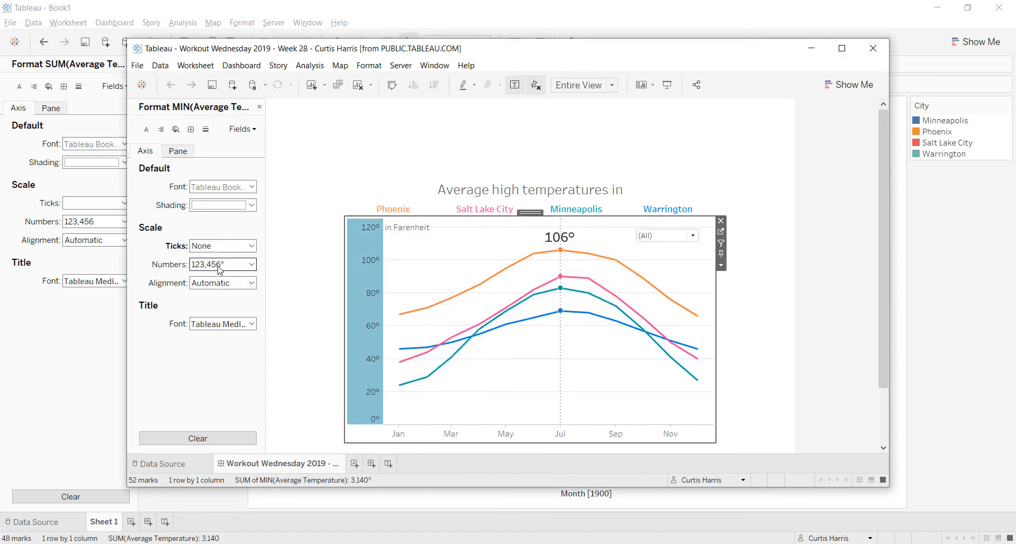
pyautogui.click(220, 267)
pyautogui.click(220, 268)
pyautogui.click(178, 151)
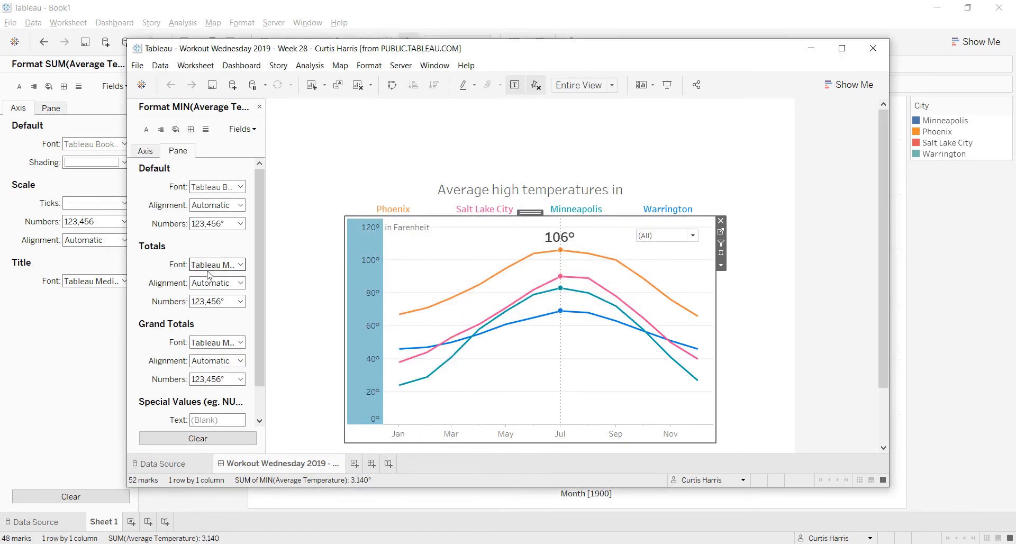
pyautogui.click(217, 225)
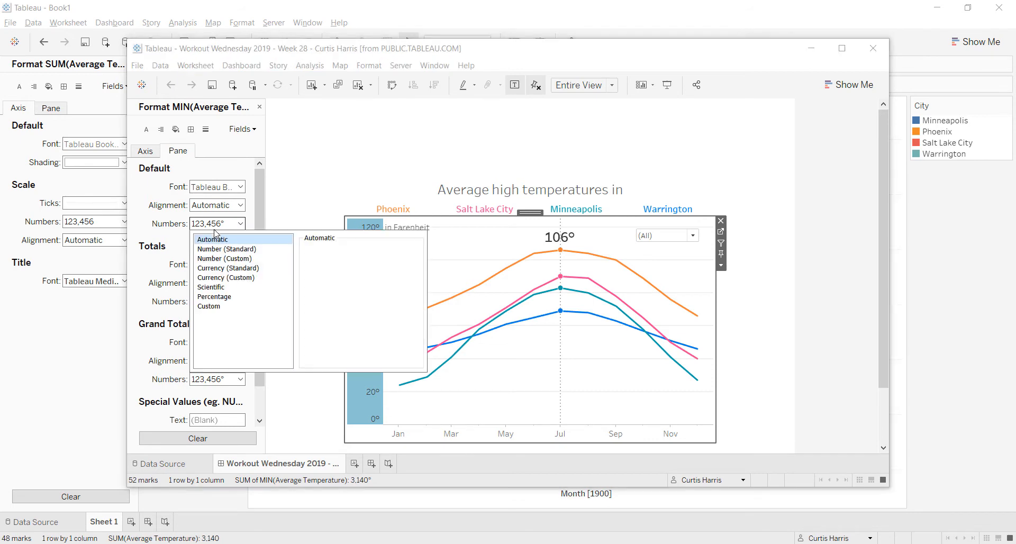
pyautogui.click(211, 307)
pyautogui.click(295, 399)
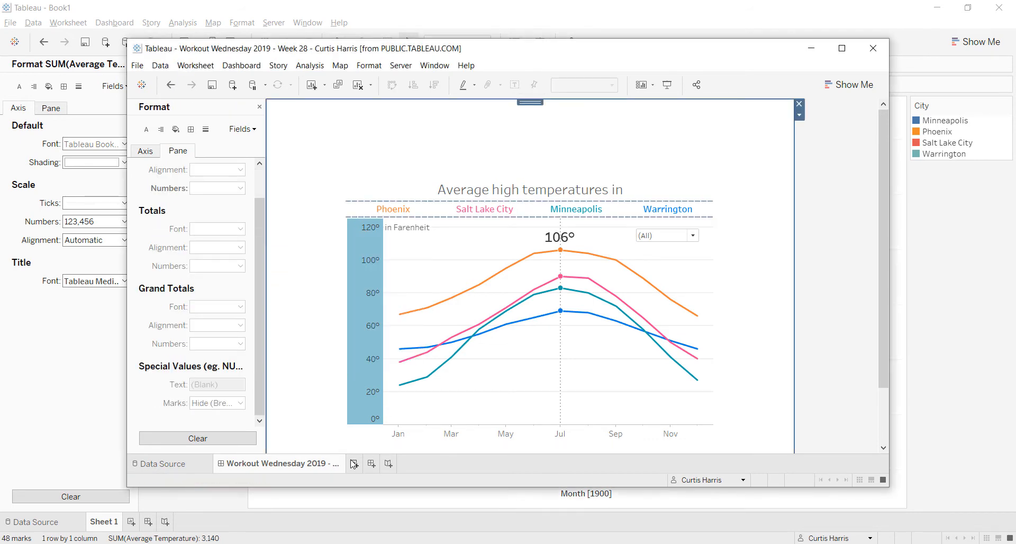
# Inspect the default number format of Average Temperature from a new sheet in the reference workbook, and close that workbook
pyautogui.click(354, 464)
pyautogui.click(177, 275)
pyautogui.rightClick(177, 275)
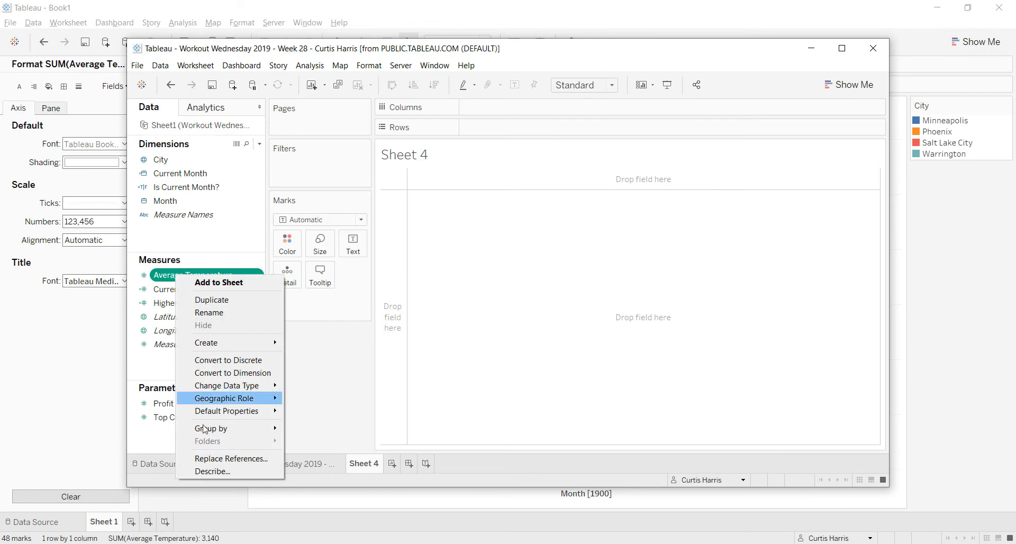
pyautogui.moveTo(211, 413)
pyautogui.click(343, 438)
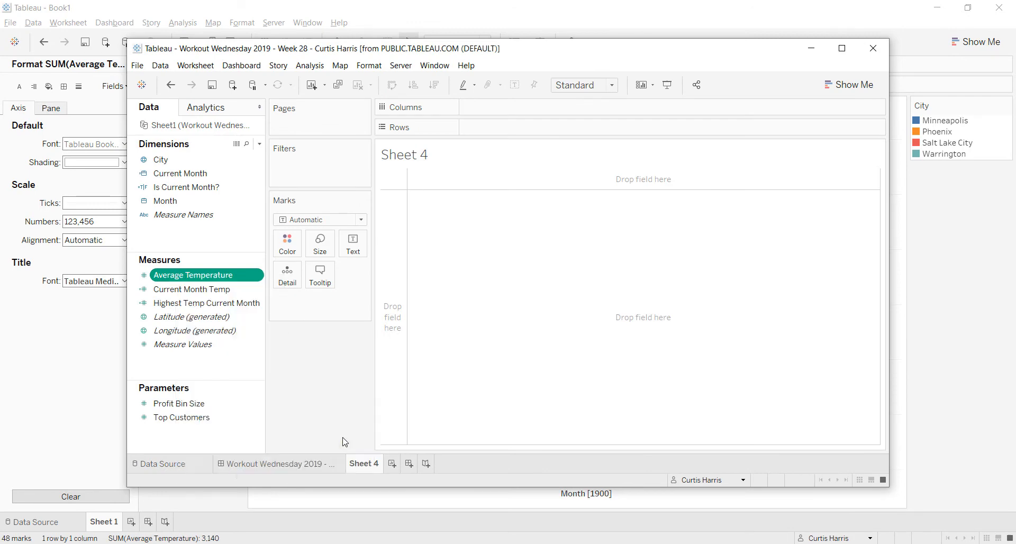
pyautogui.moveTo(578, 225); pyautogui.dragTo(465, 223)
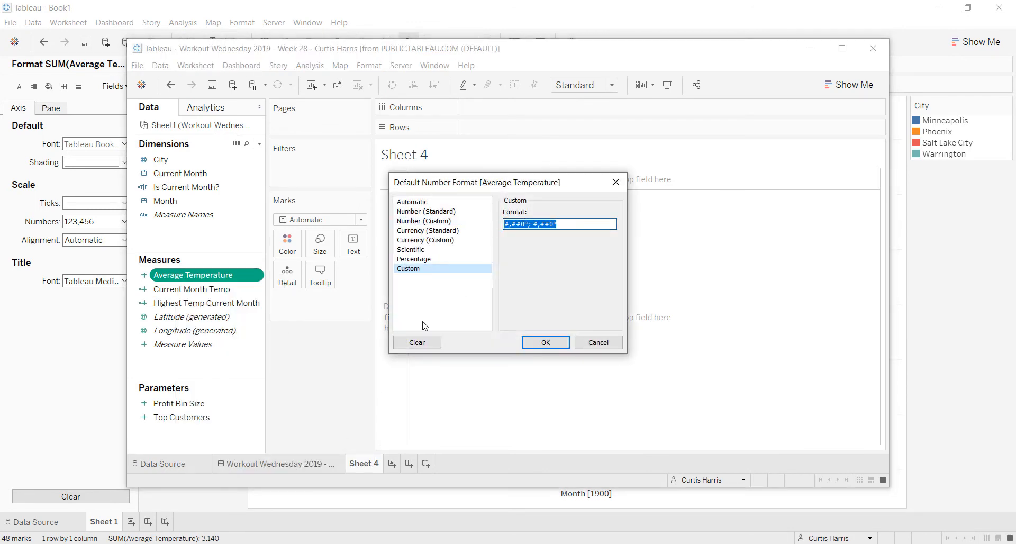
pyautogui.click(546, 342)
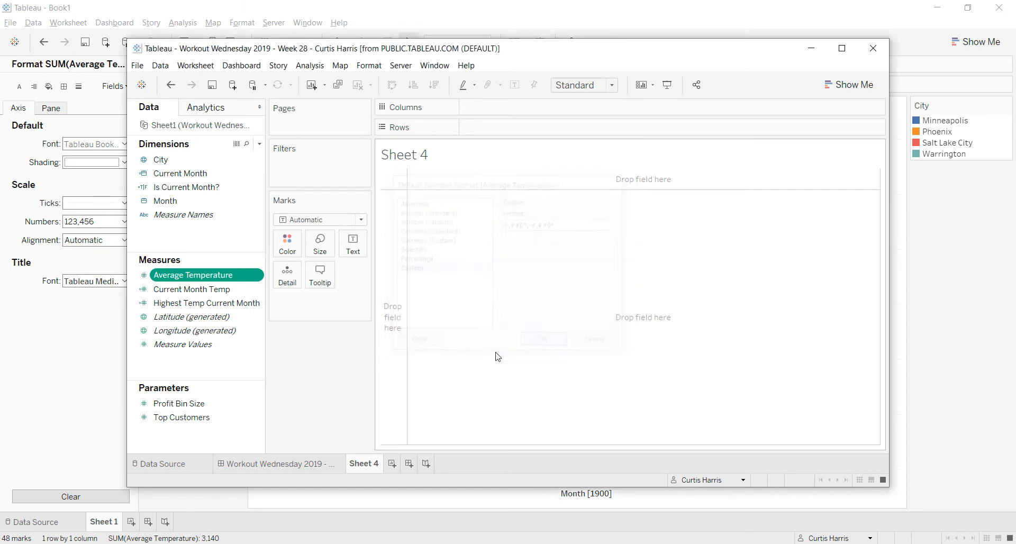
pyautogui.click(862, 55)
pyautogui.click(530, 289)
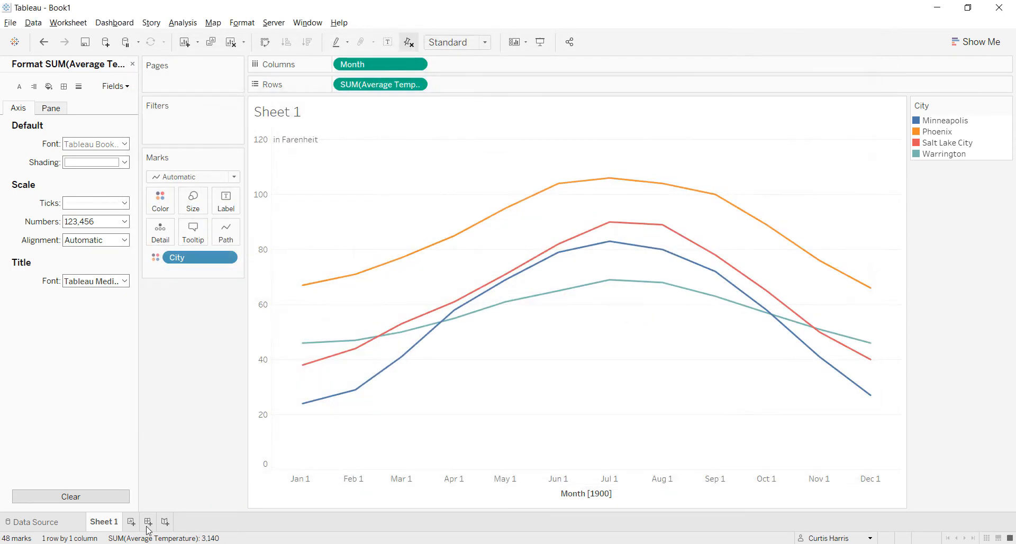
# Open the default number format settings of the Average Temperature measure in Book1
pyautogui.click(133, 64)
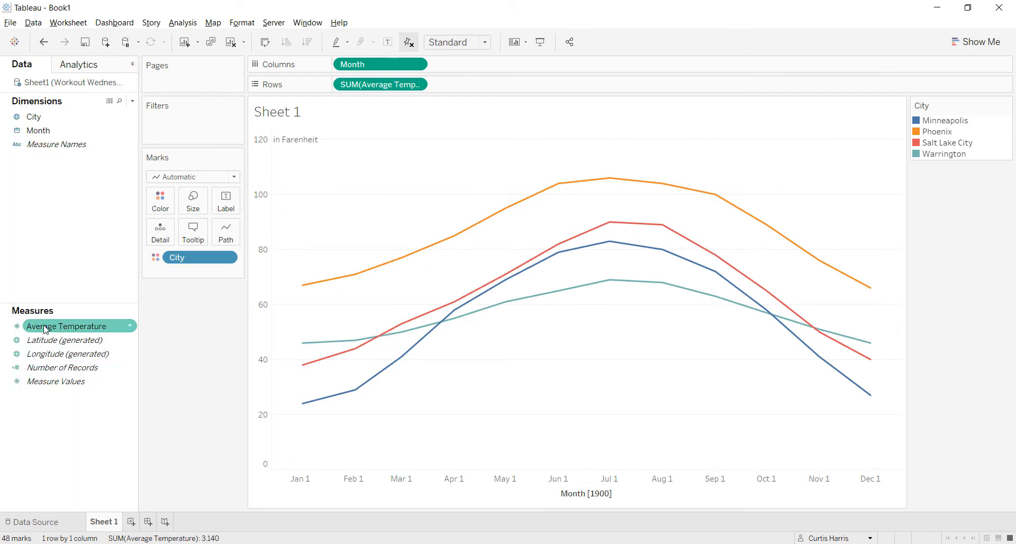
pyautogui.rightClick(46, 330)
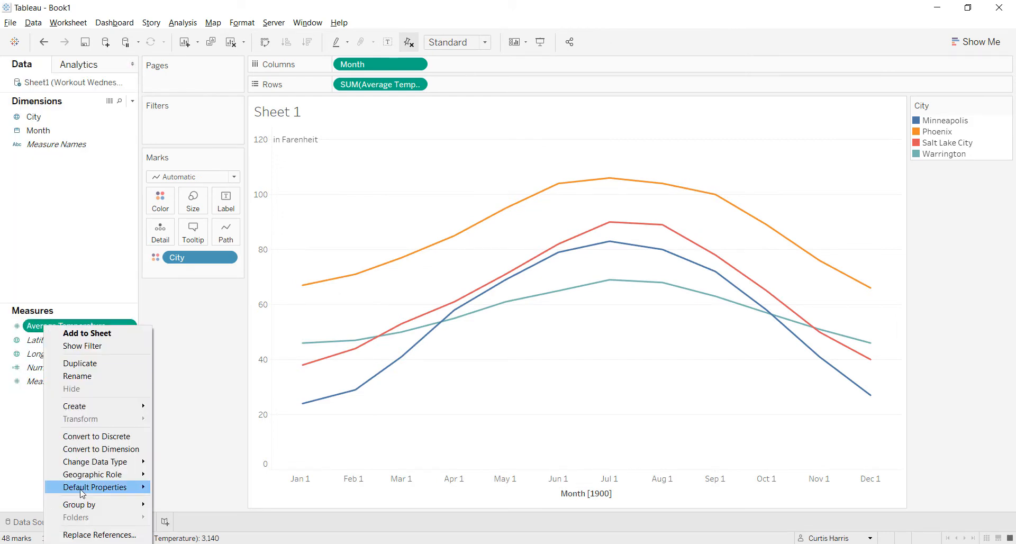
pyautogui.moveTo(83, 492)
pyautogui.click(174, 513)
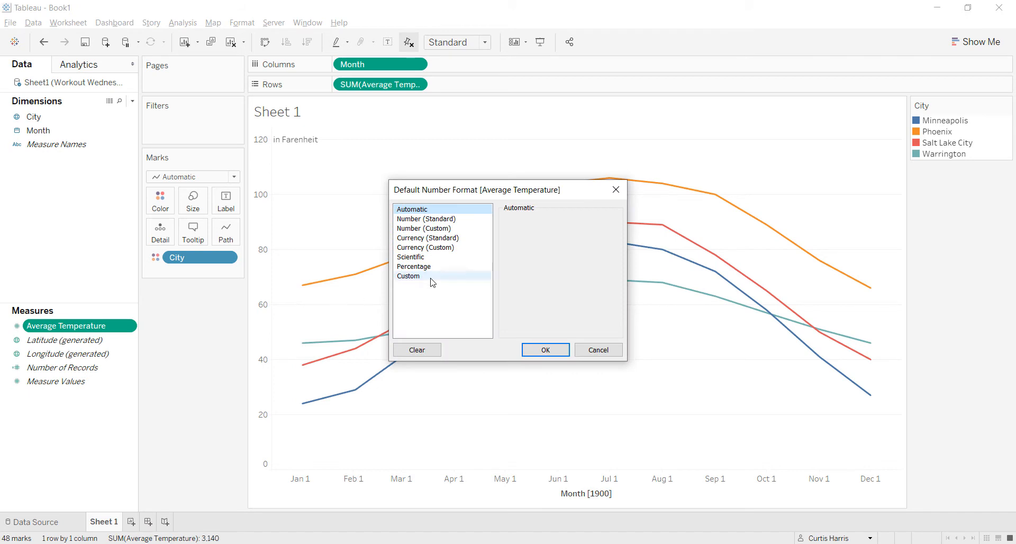
pyautogui.click(432, 279)
pyautogui.click(532, 228)
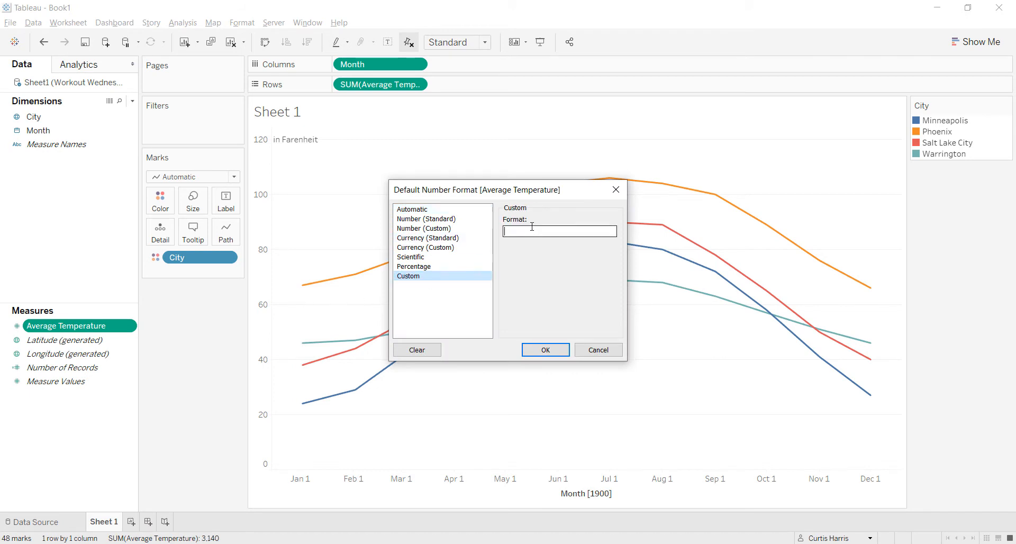
pyautogui.write('#,##0°;-#,##0°')
# Apply a Number (Custom) default format to Average Temperature with no decimals, a ° suffix and no thousands separators
pyautogui.click(420, 230)
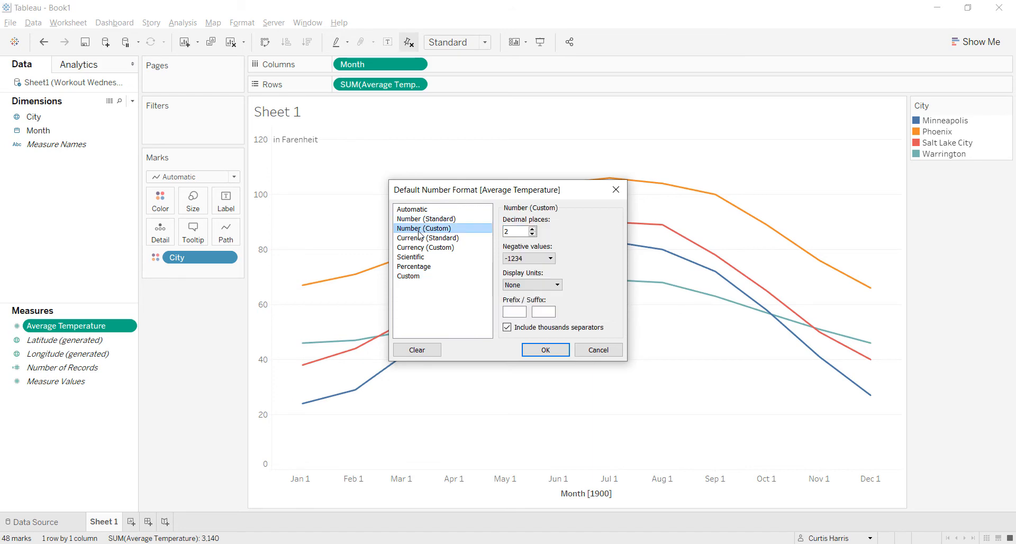
pyautogui.click(536, 235)
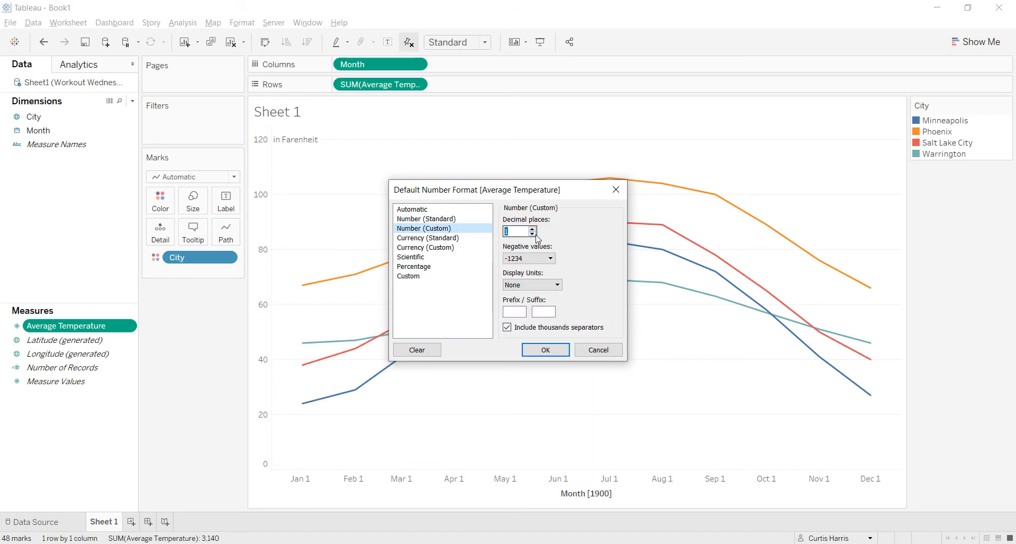
pyautogui.click(539, 311)
pyautogui.write('°')
pyautogui.click(509, 328)
pyautogui.click(542, 351)
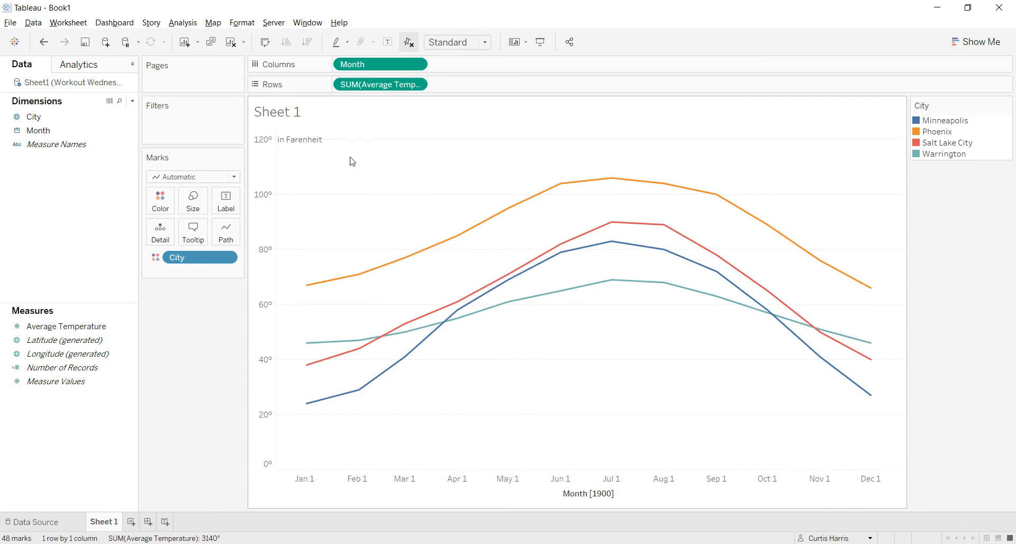
# Switch to the browser to review the Week 28 challenge requirements, and return to the Tableau workbook
pyautogui.hotkey('alt', 'Tab')
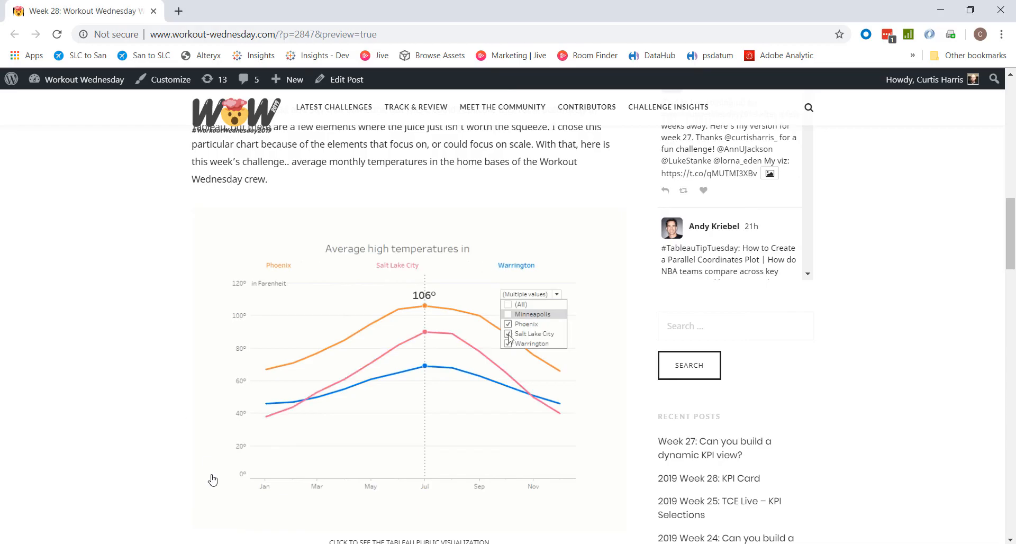
pyautogui.scroll(-5, 201, 405)
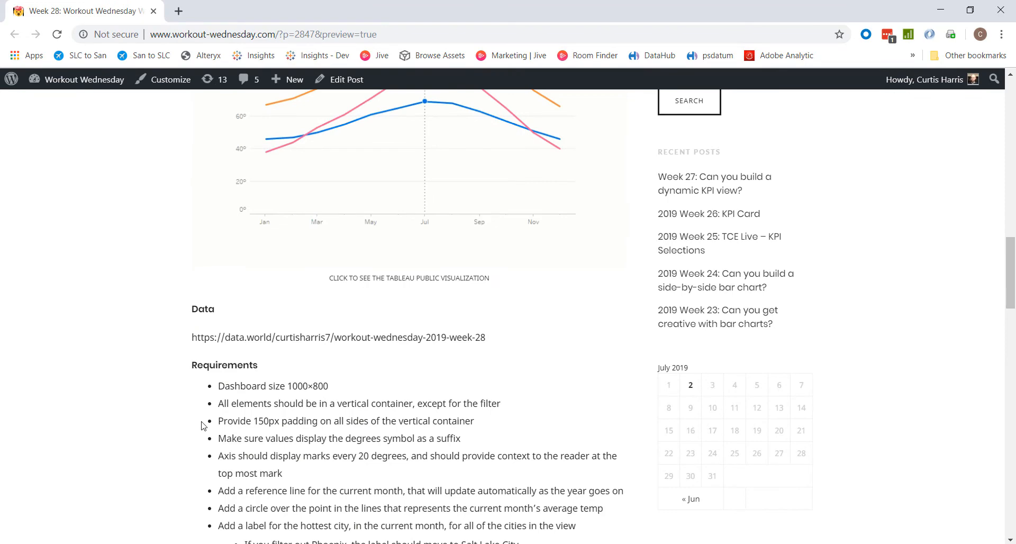
pyautogui.scroll(-1, 212, 445)
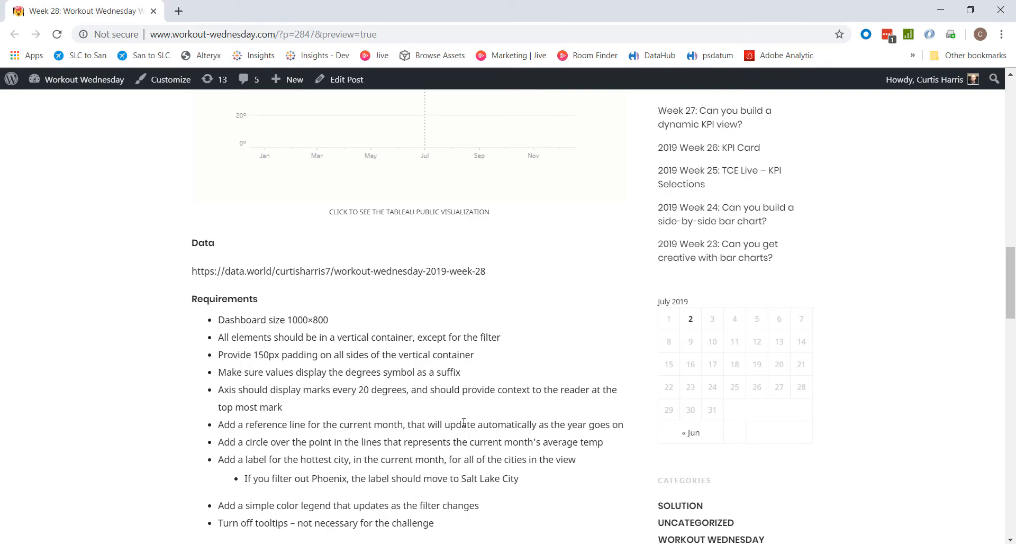
pyautogui.hotkey('alt', 'Tab')
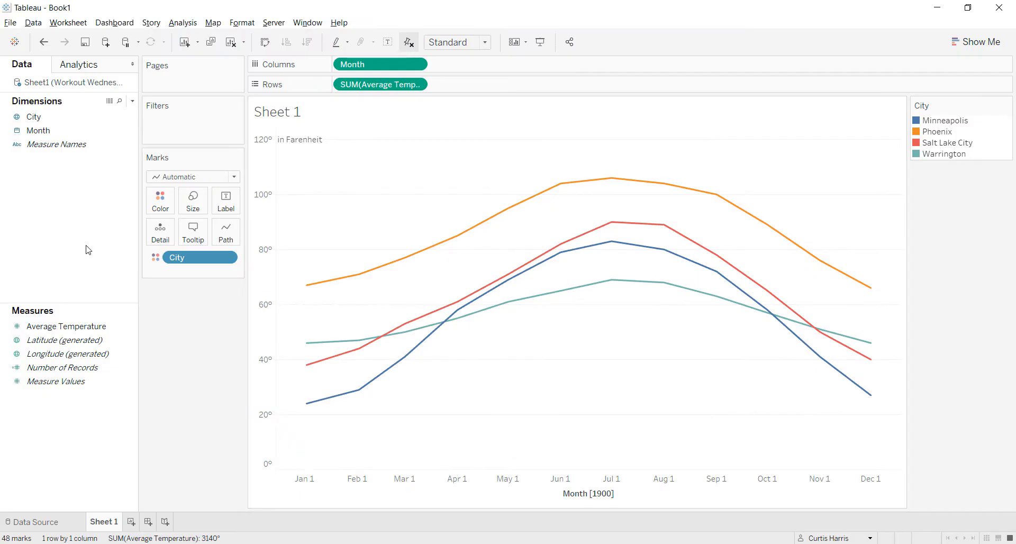
# Create a calculated field named Current Month
pyautogui.rightClick(87, 247)
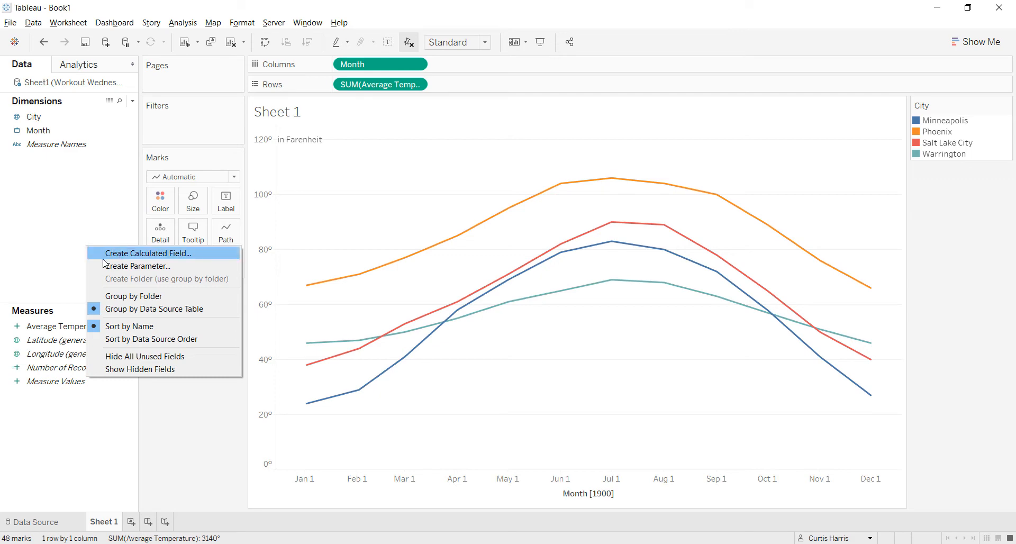
pyautogui.click(105, 256)
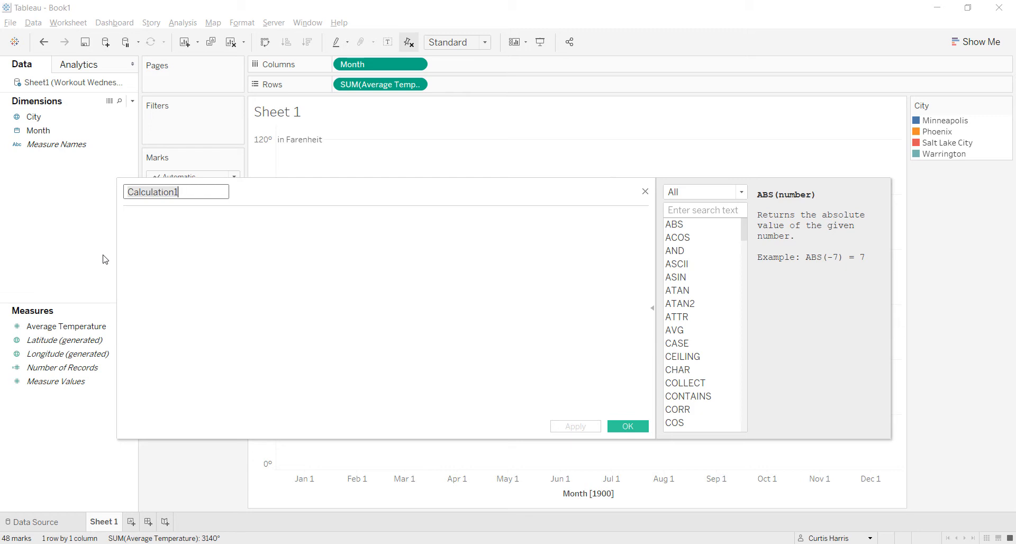
pyautogui.write('Current Month')
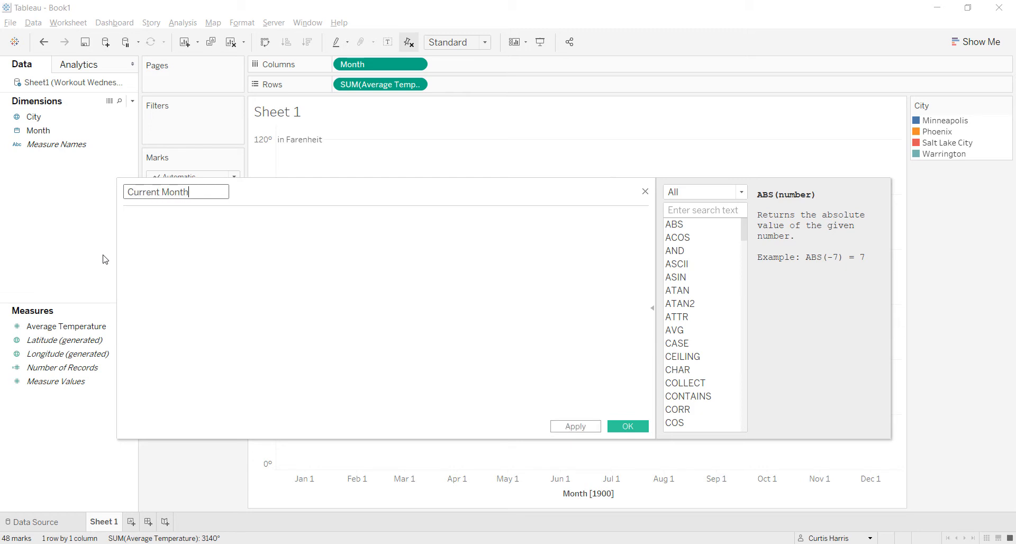
# Define Current Month with the formula DATETRUNC('month',TODAY()) and save the calculation
pyautogui.press('Tab')
pyautogui.write('DATETRUNC(to')
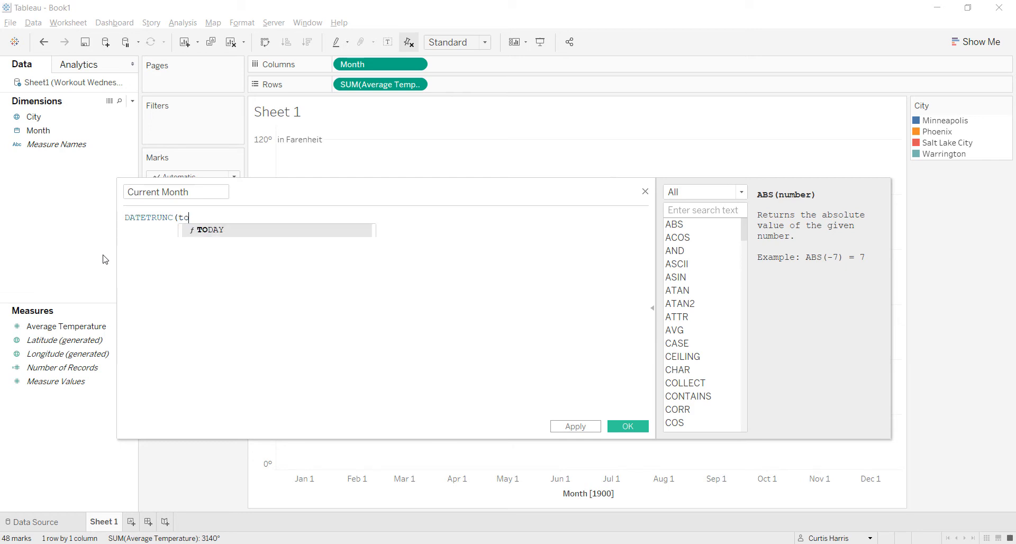
pyautogui.press('Return')
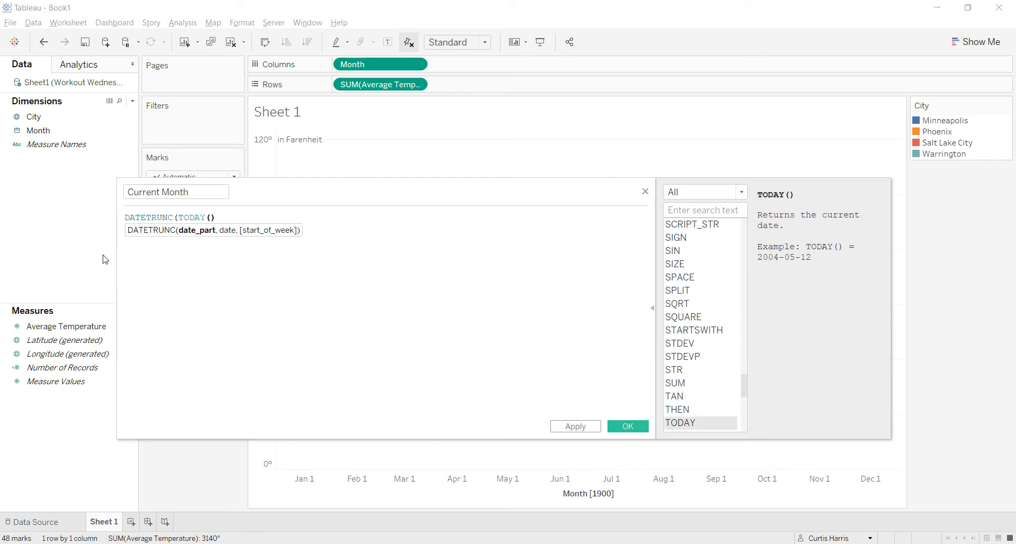
pyautogui.write(',')
pyautogui.press('Left')
pyautogui.press('Left')
pyautogui.press('Left')
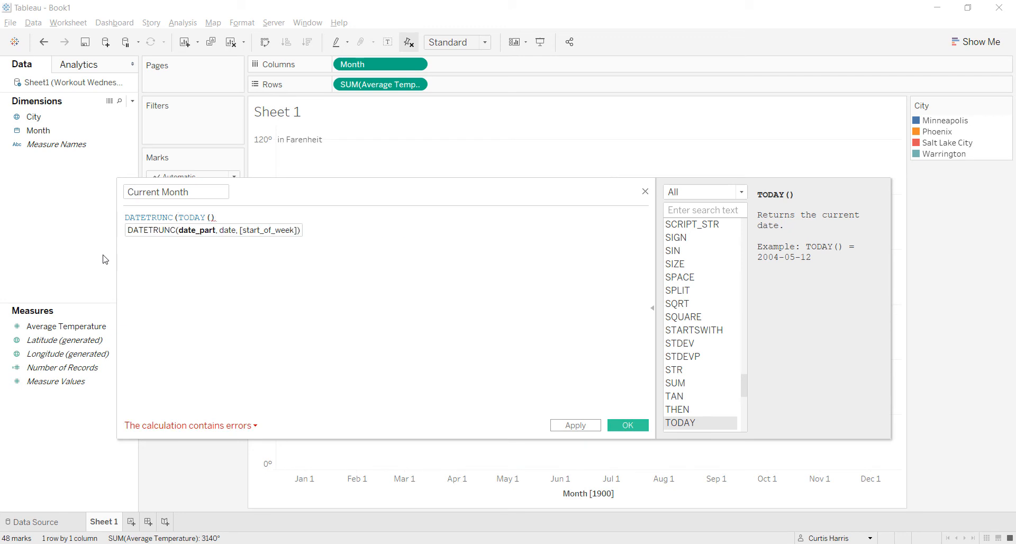
pyautogui.write("'")
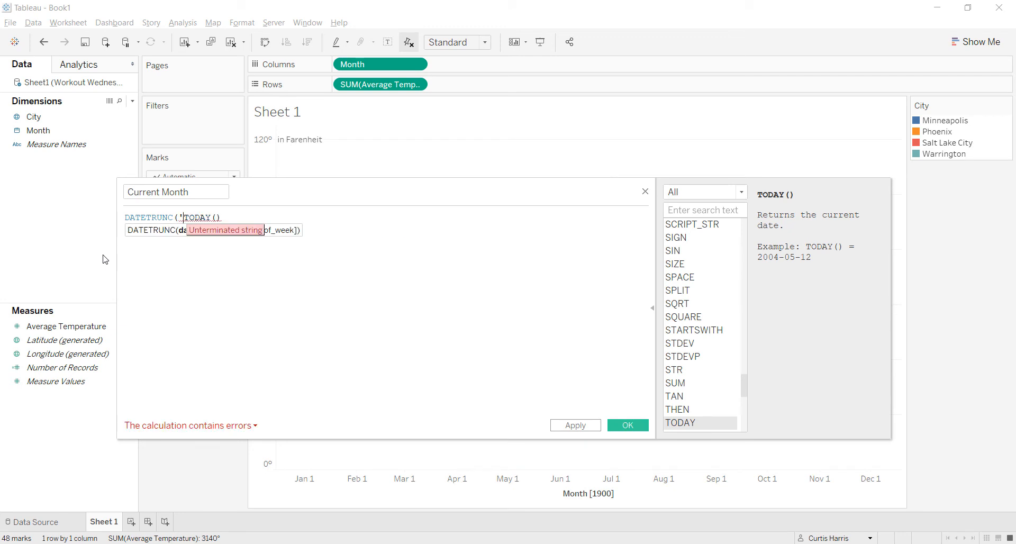
pyautogui.write("month',")
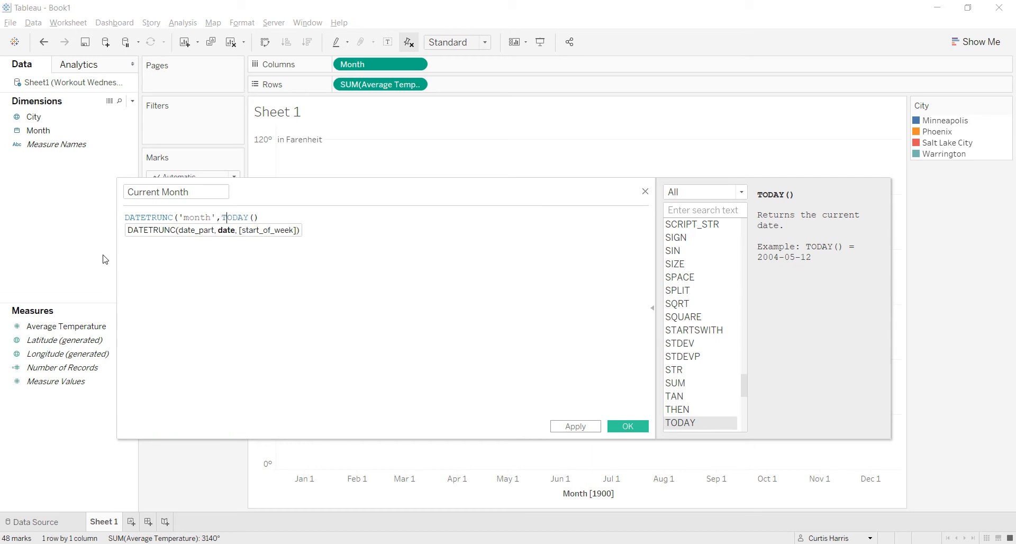
pyautogui.press('End')
pyautogui.write(')')
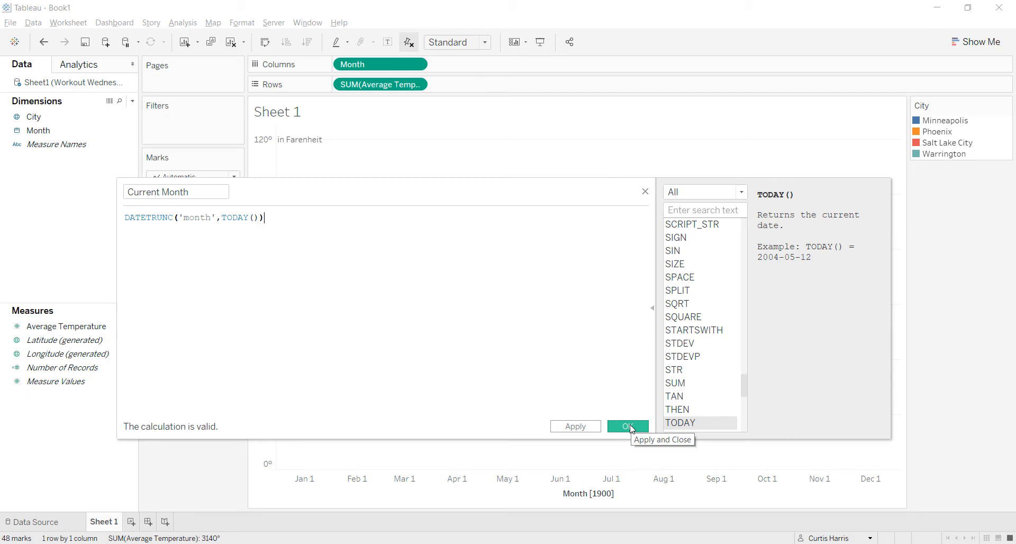
pyautogui.click(629, 426)
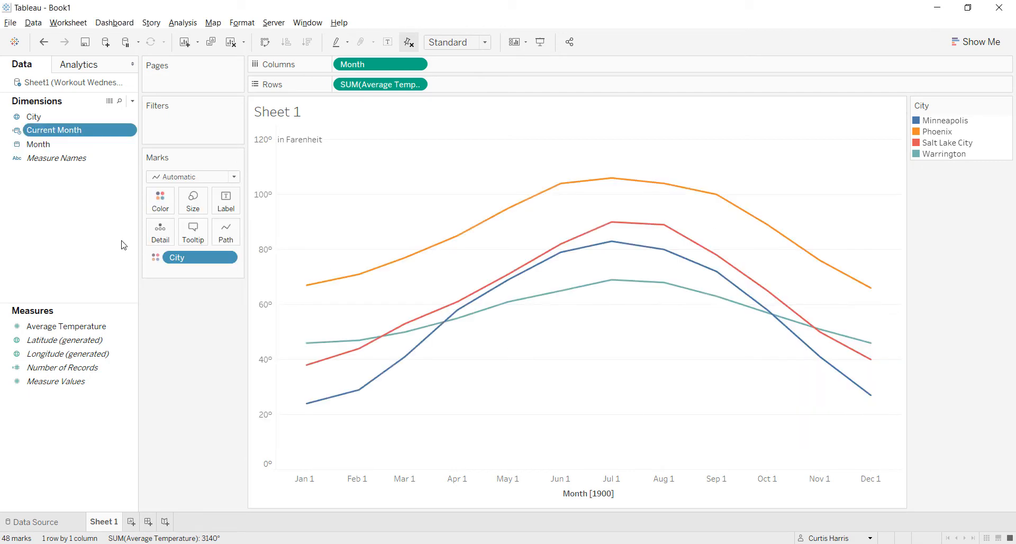
pyautogui.click(36, 134)
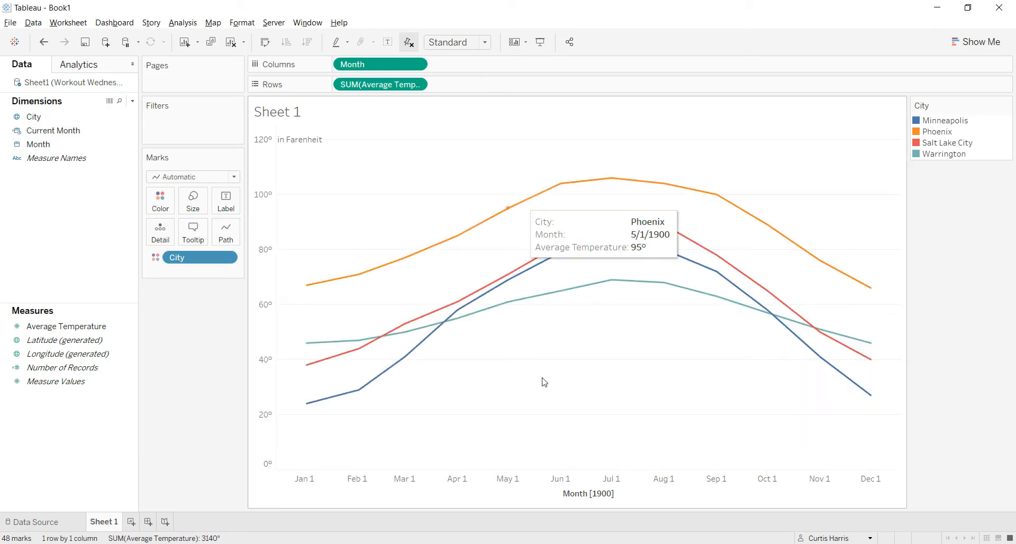
pyautogui.rightClick(523, 482)
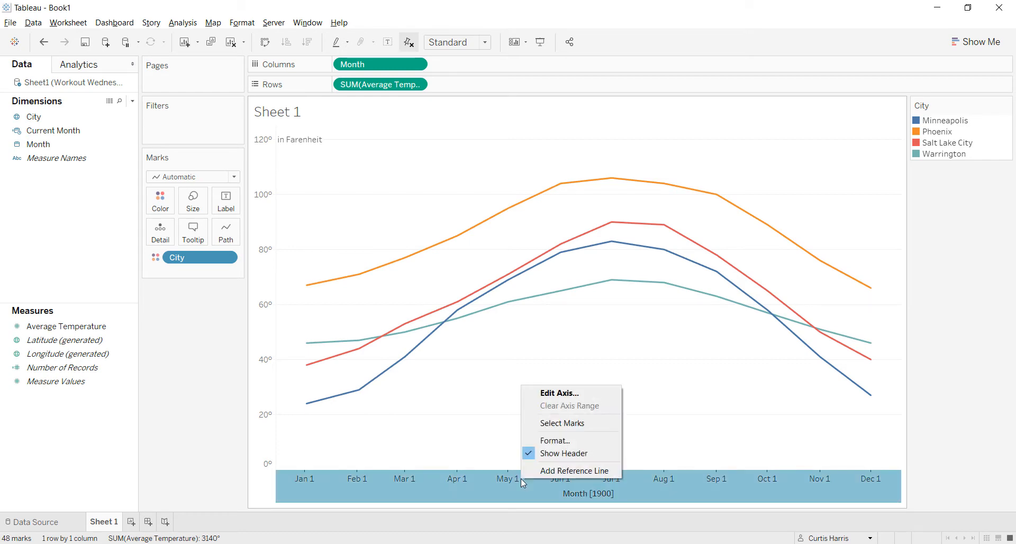
pyautogui.click(561, 471)
pyautogui.click(445, 216)
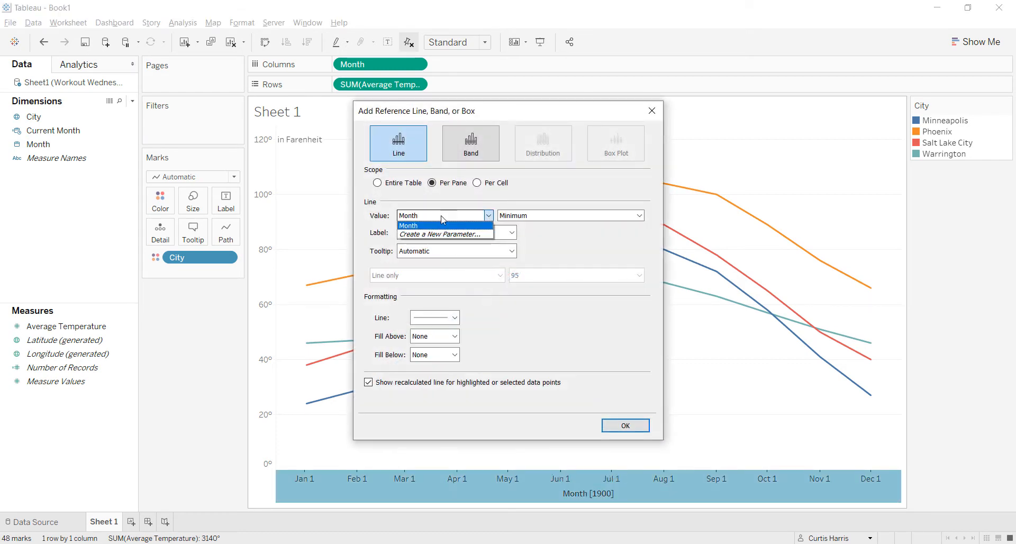
pyautogui.click(445, 226)
pyautogui.click(661, 114)
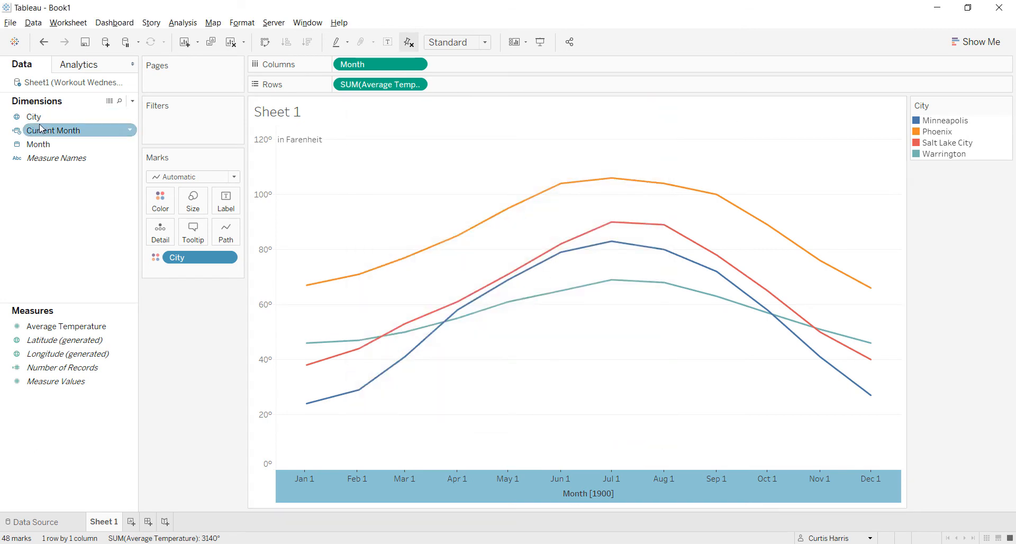
# Add Current Month to Detail on the Marks card as a continuous date
pyautogui.moveTo(53, 131); pyautogui.dragTo(163, 272)
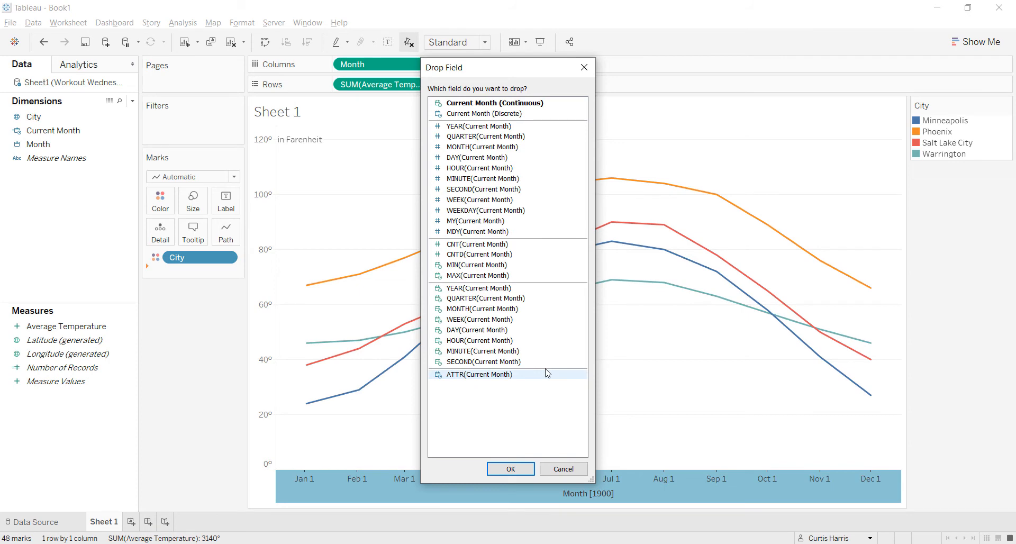
pyautogui.doubleClick(480, 104)
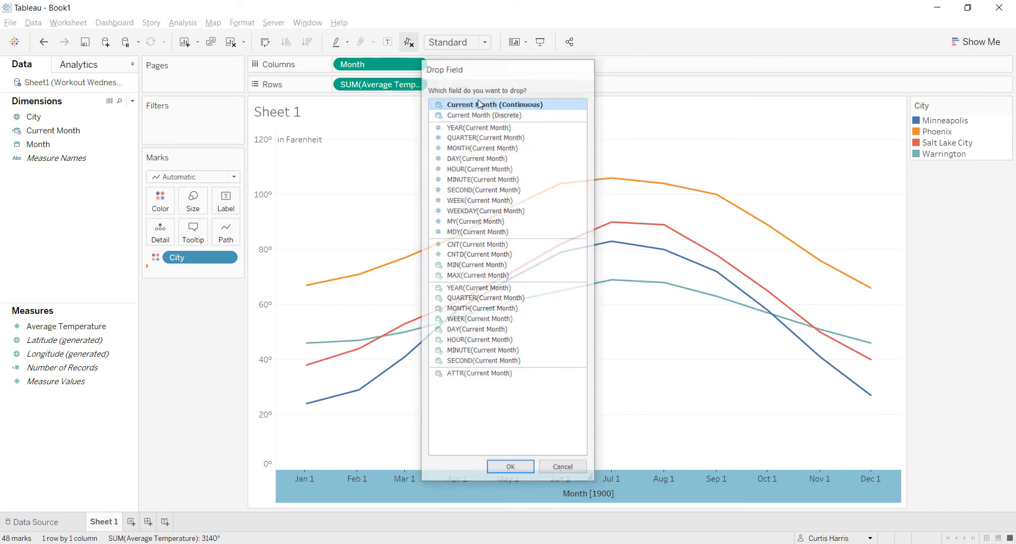
# Try to add a per-pane reference line at the minimum Current Month on the Month axis, and undo it
pyautogui.rightClick(573, 483)
pyautogui.click(600, 476)
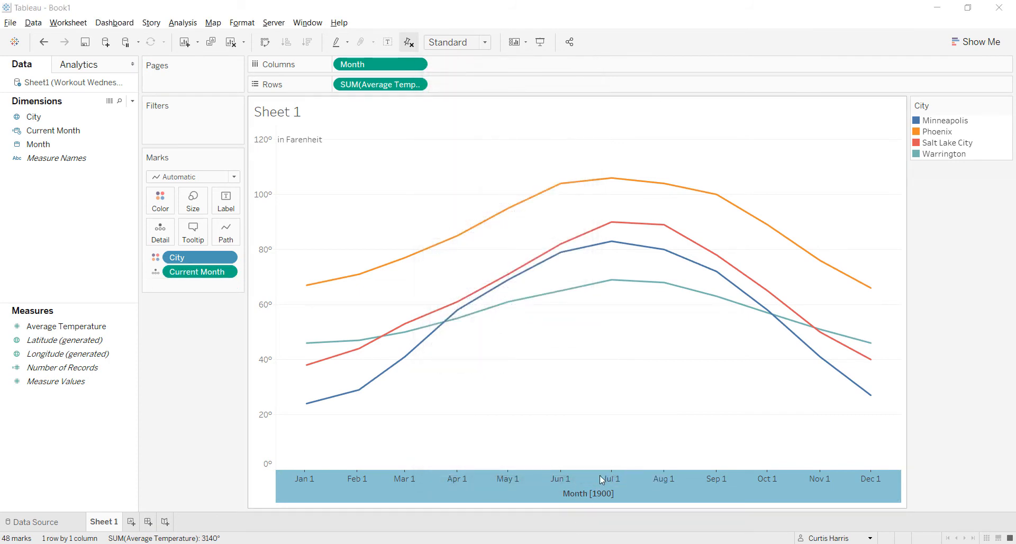
pyautogui.click(457, 216)
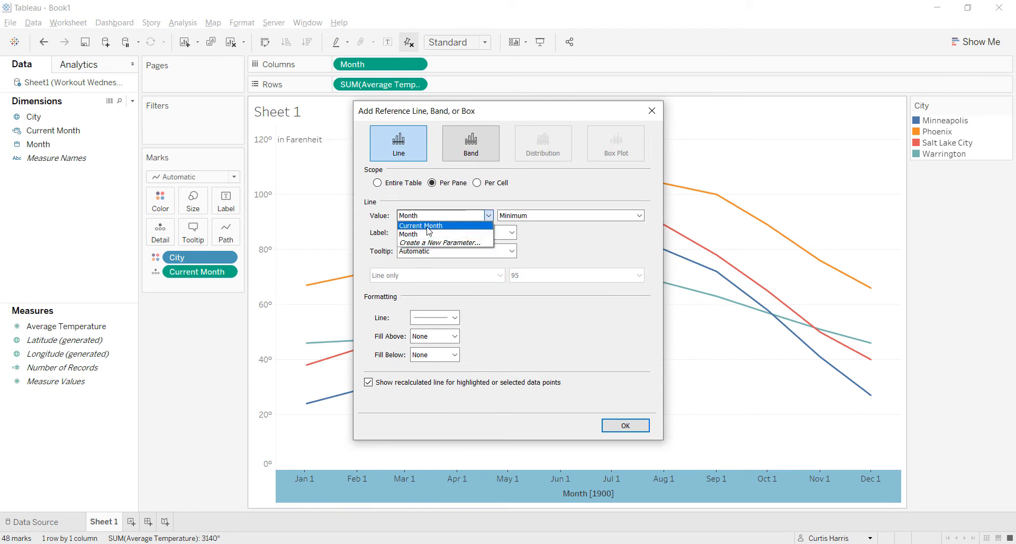
pyautogui.click(429, 226)
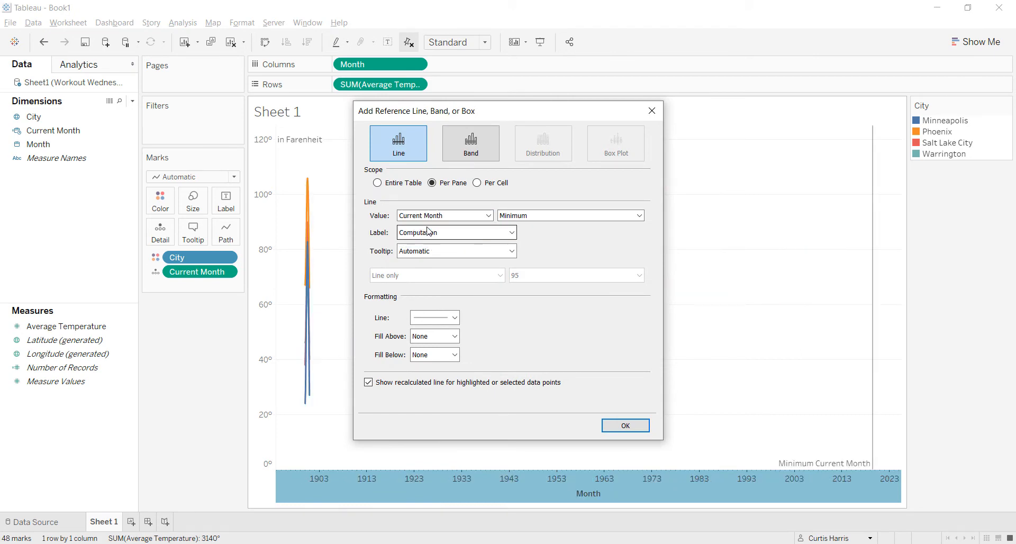
pyautogui.click(651, 111)
pyautogui.moveTo(874, 436)
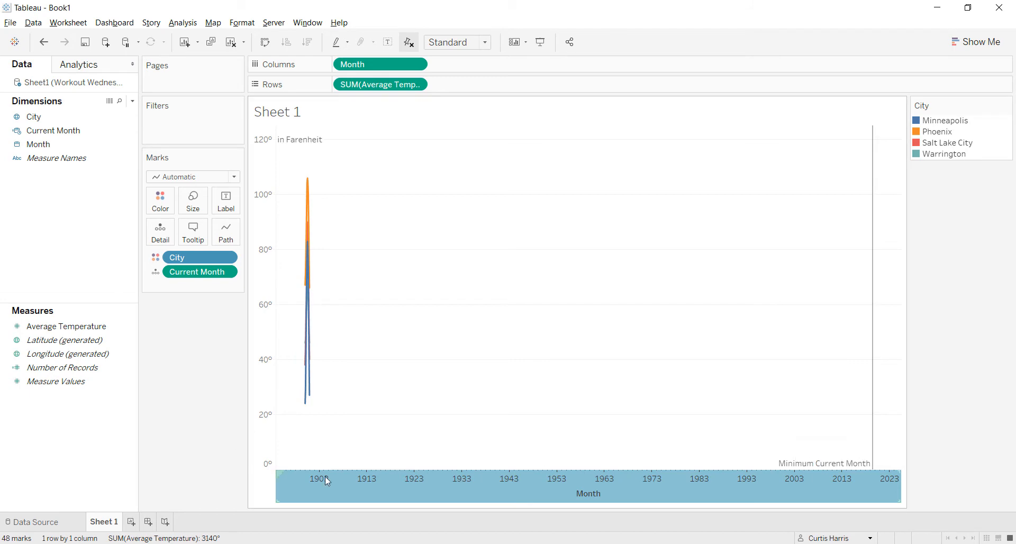
pyautogui.hotkey('ctrl', 'z')
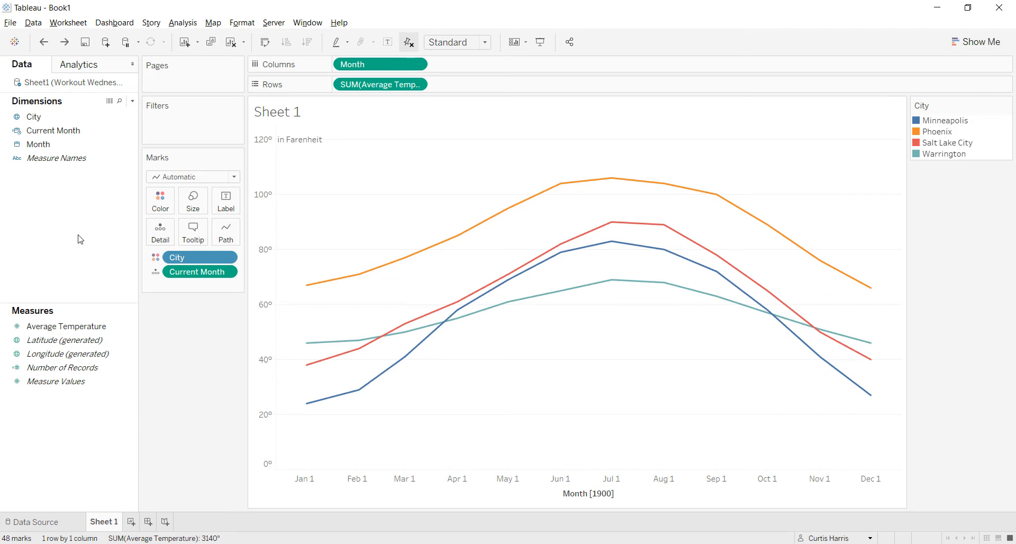
# Change the Month field on Columns to the month date part and make it continuous
pyautogui.rightClick(363, 71)
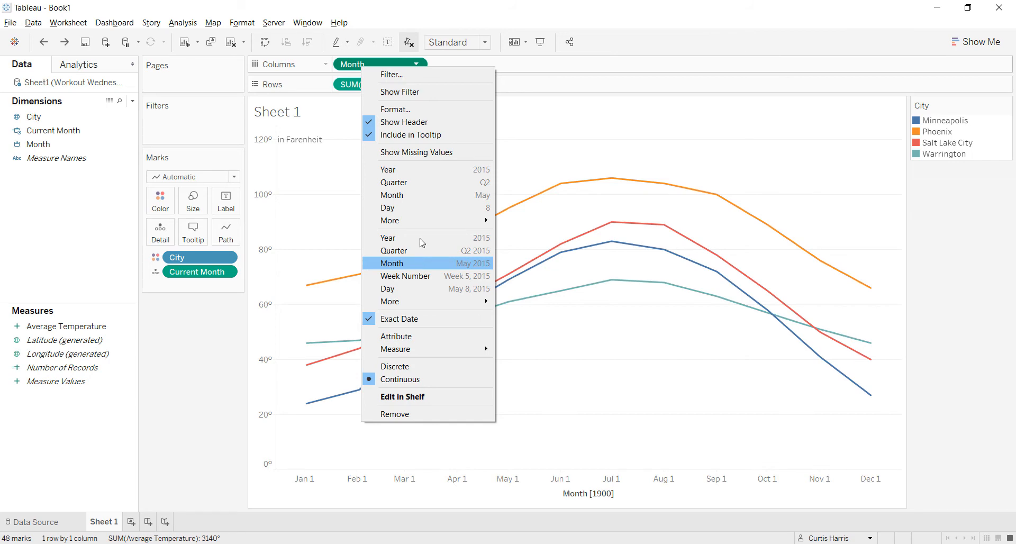
pyautogui.click(427, 195)
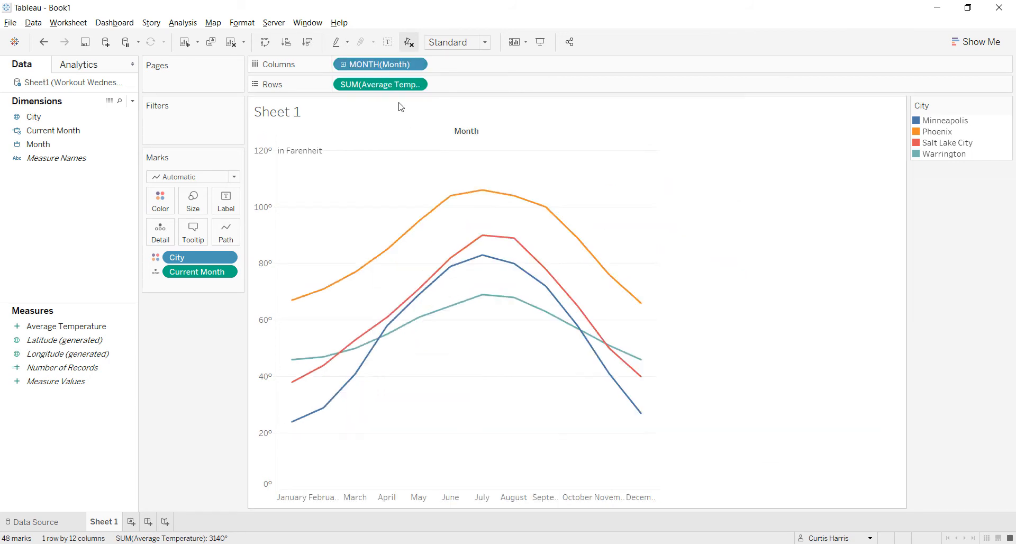
pyautogui.rightClick(384, 64)
pyautogui.click(451, 405)
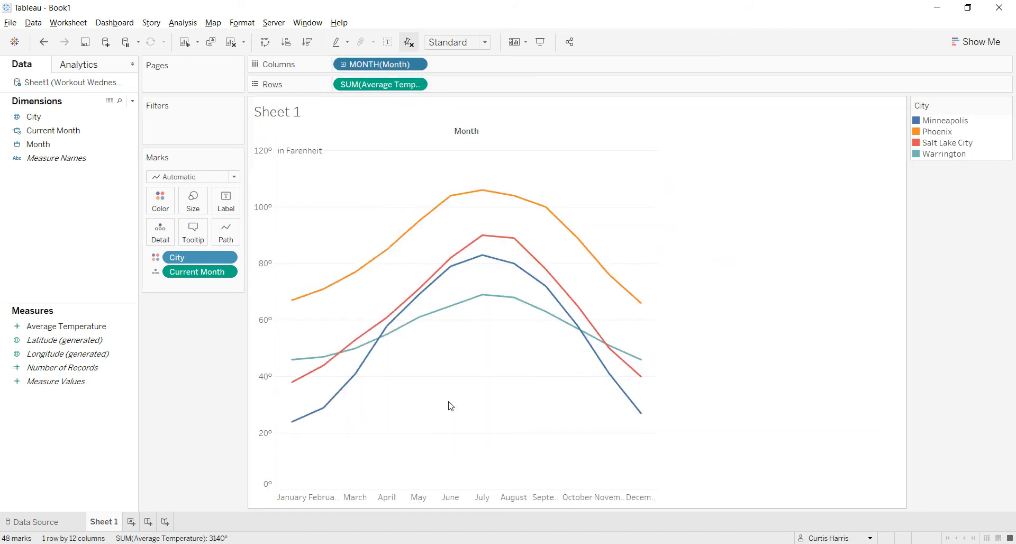
# Format the month axis dates as abbreviations and close the formatting settings
pyautogui.rightClick(368, 65)
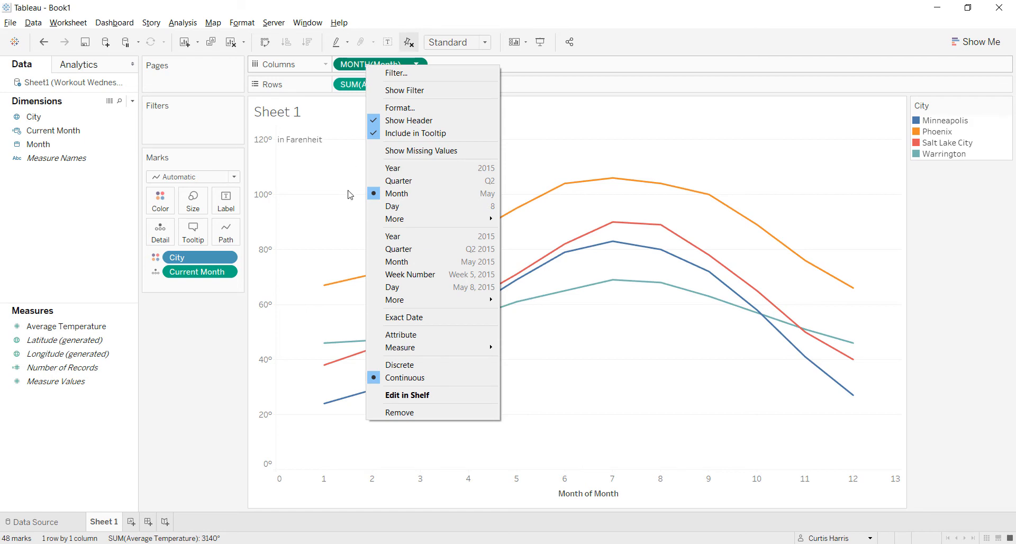
pyautogui.click(480, 483)
pyautogui.rightClick(481, 485)
pyautogui.click(509, 453)
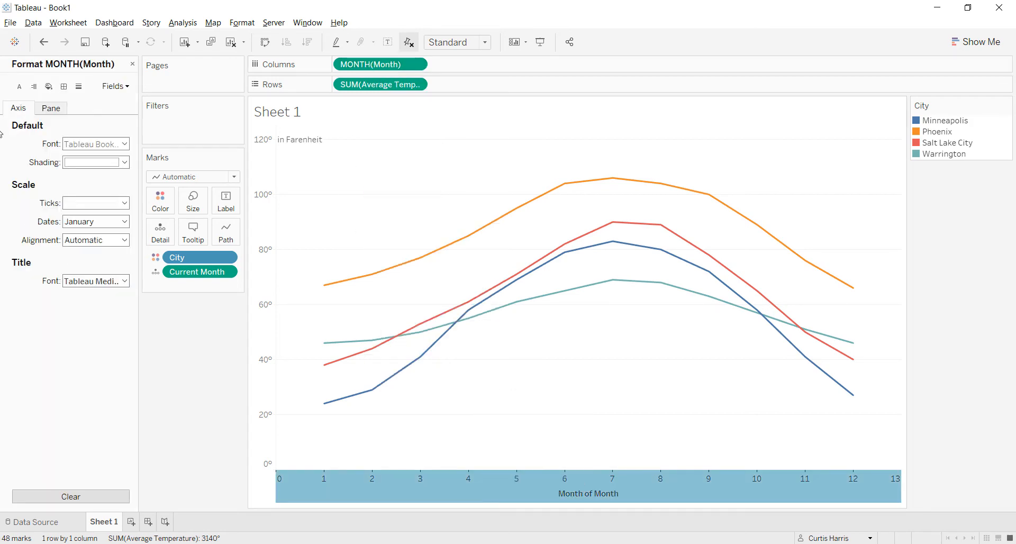
pyautogui.click(95, 222)
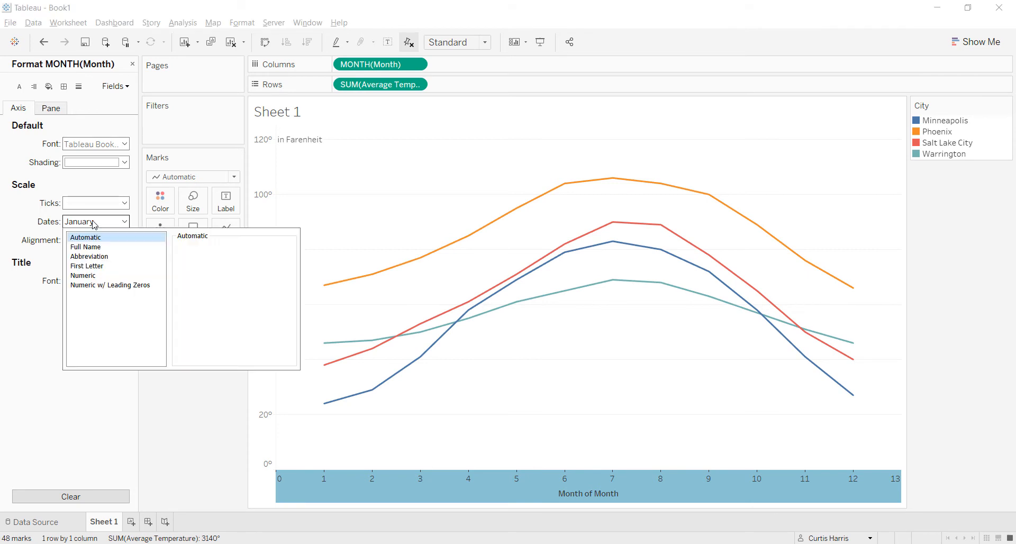
pyautogui.click(89, 256)
pyautogui.click(184, 441)
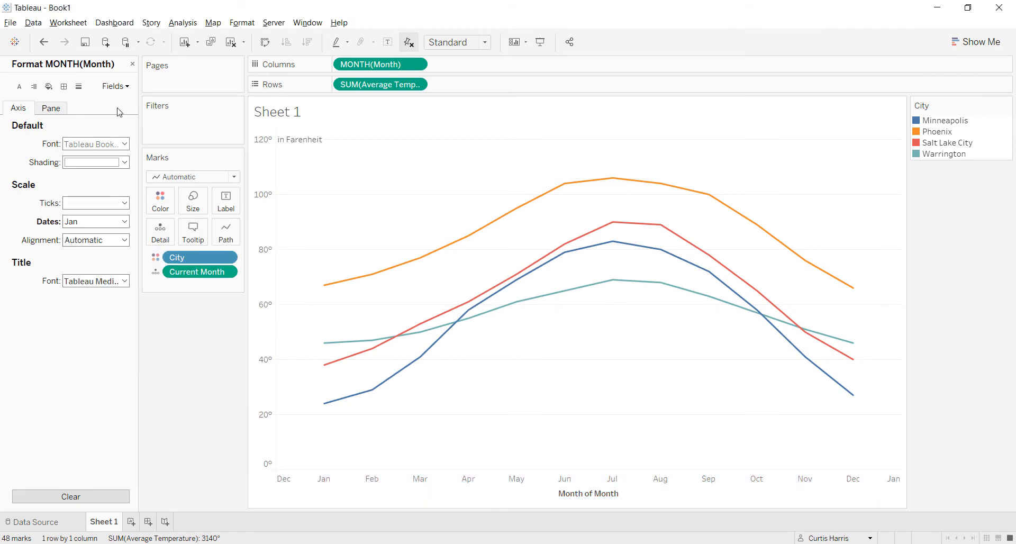
pyautogui.click(131, 64)
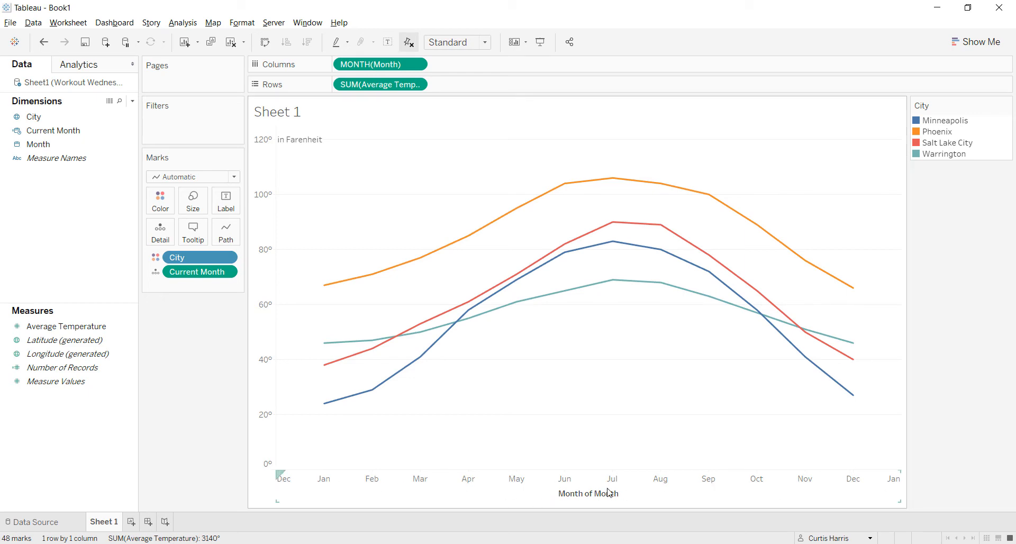
pyautogui.hotkey('alt', 'Tab')
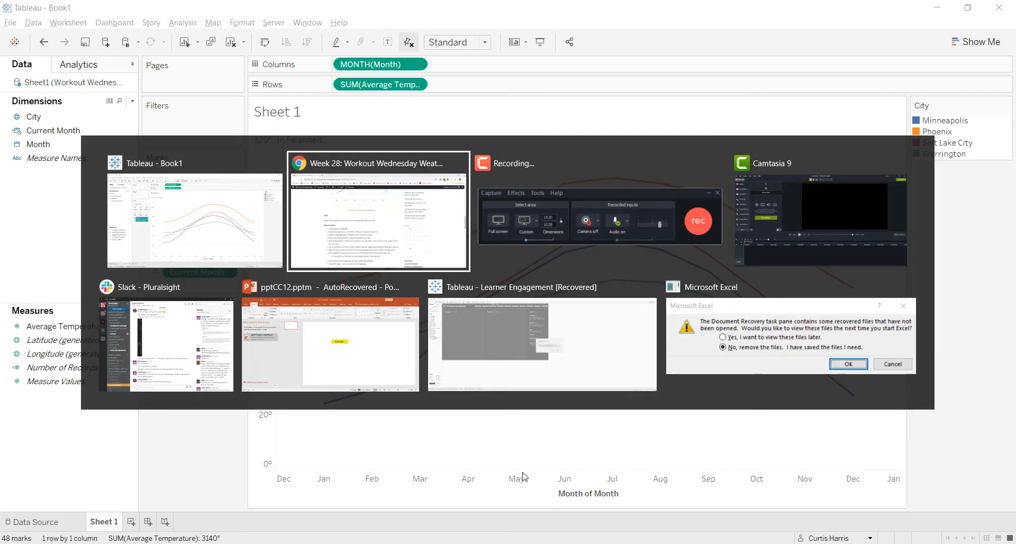
pyautogui.click(528, 367)
pyautogui.hotkey('alt', 'Tab')
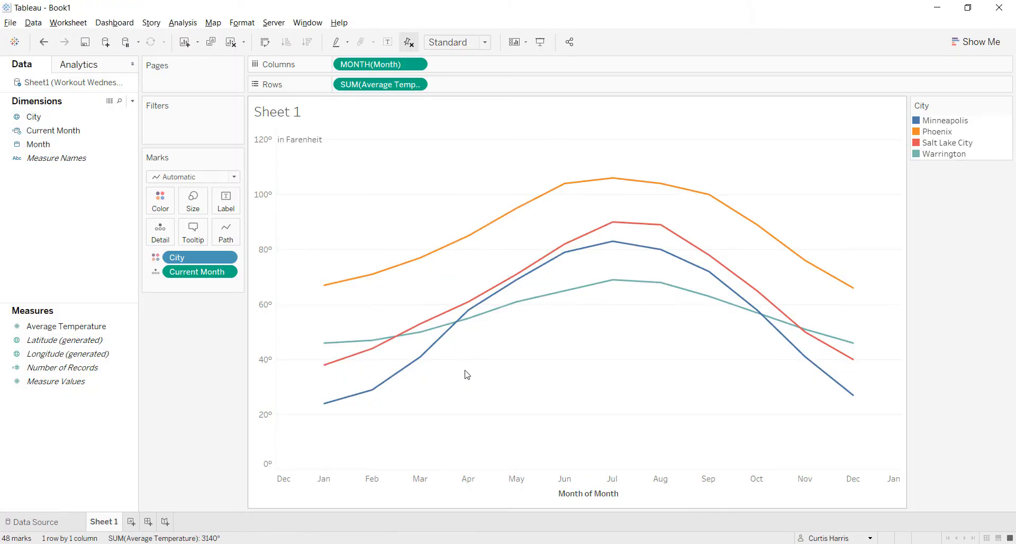
pyautogui.hotkey('alt', 'Tab')
pyautogui.hotkey('alt', 'Tab')
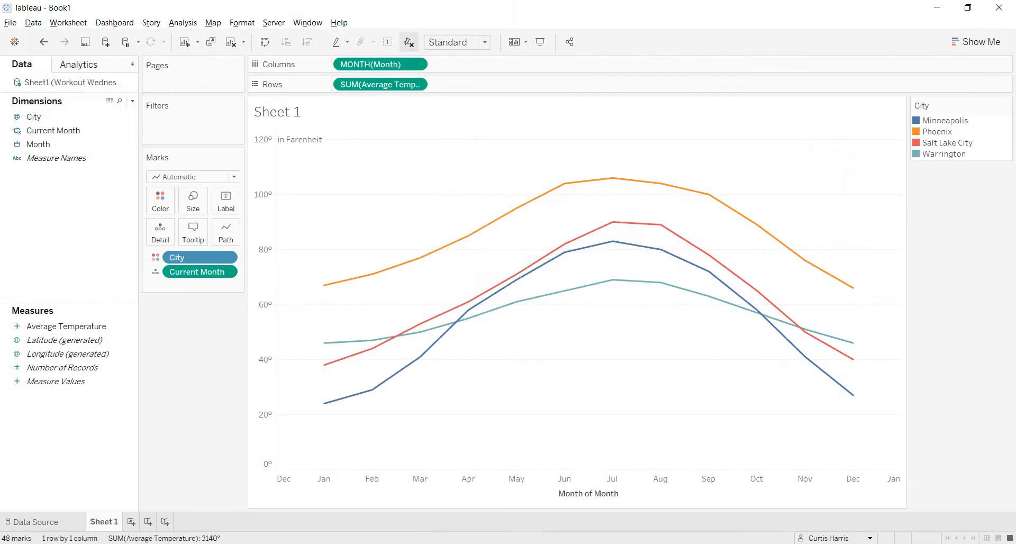
# Open the recent workbook wowow.twb in its own window, dismiss the update offer, and show its Sheet 2
pyautogui.rightClick(638, 543)
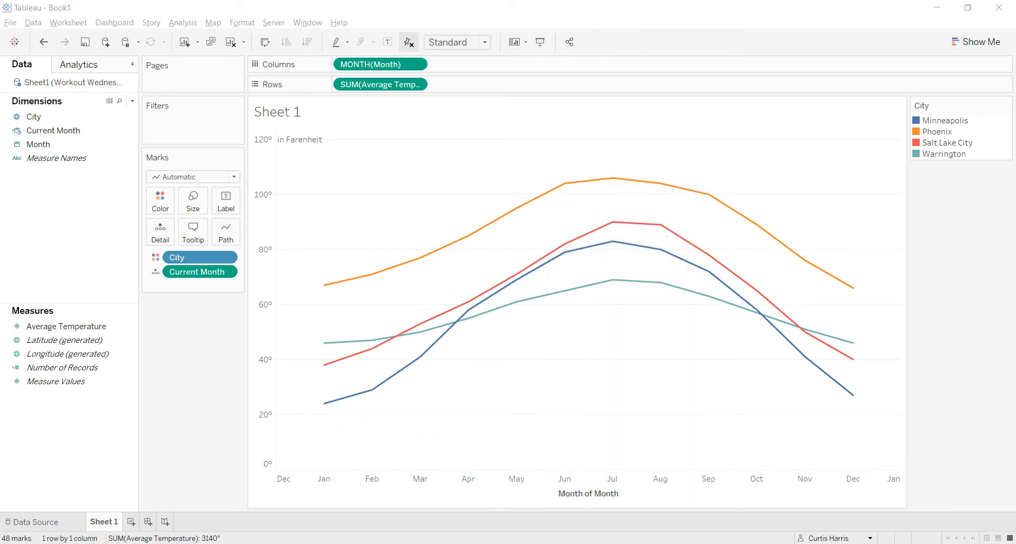
pyautogui.rightClick(736, 543)
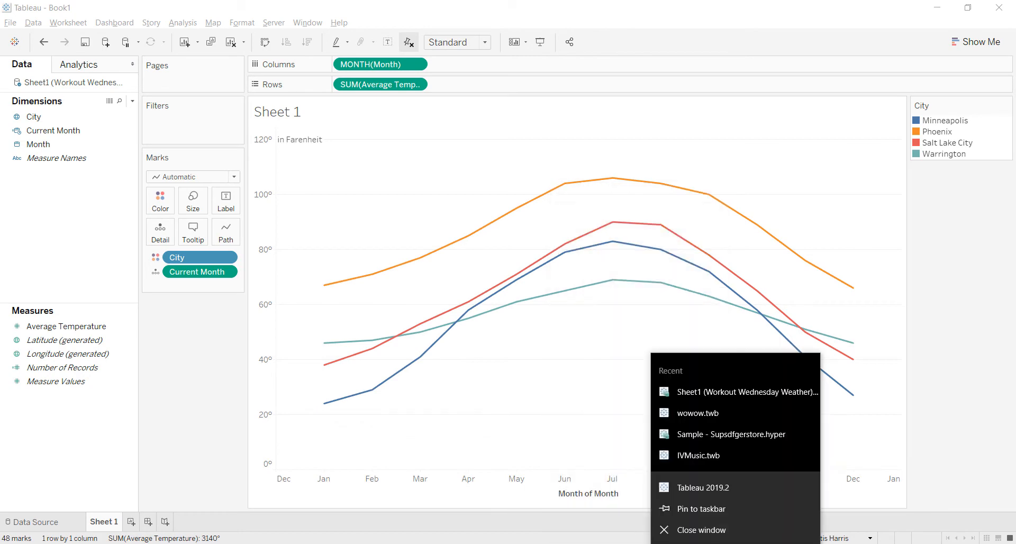
pyautogui.click(721, 421)
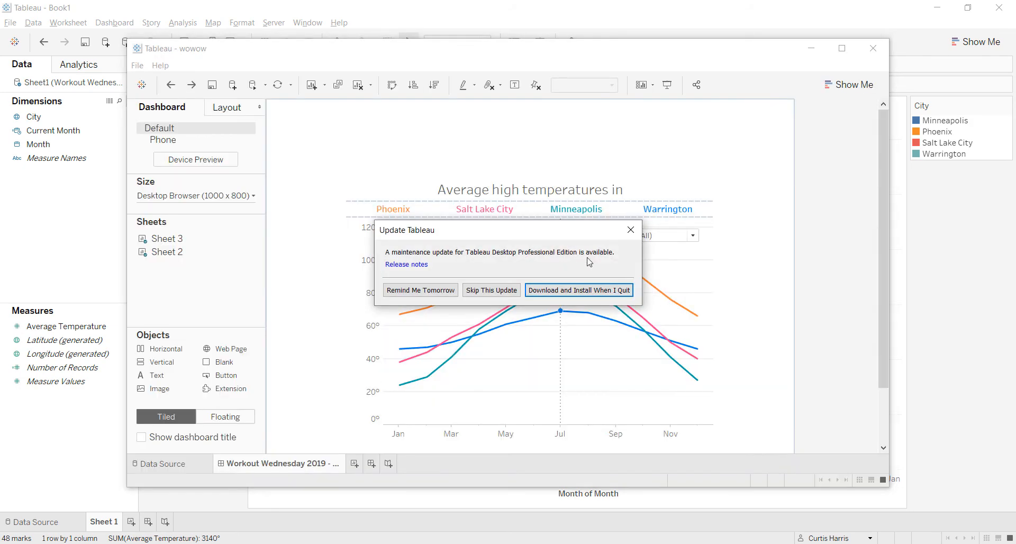
pyautogui.click(631, 230)
pyautogui.click(626, 388)
pyautogui.click(722, 233)
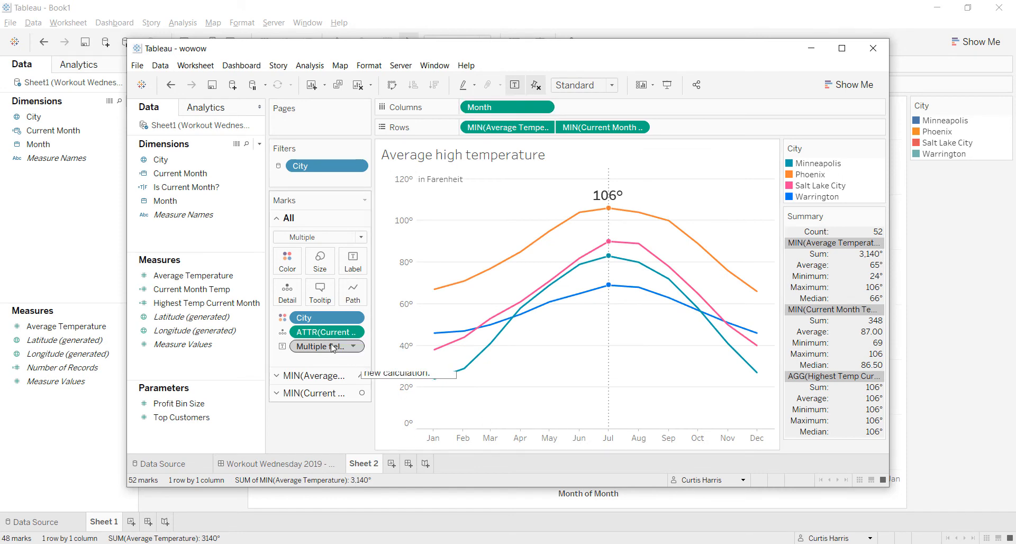
# Open the Current Month calculation in the wowow workbook and examine how its formula compares months
pyautogui.click(185, 186)
pyautogui.click(183, 173)
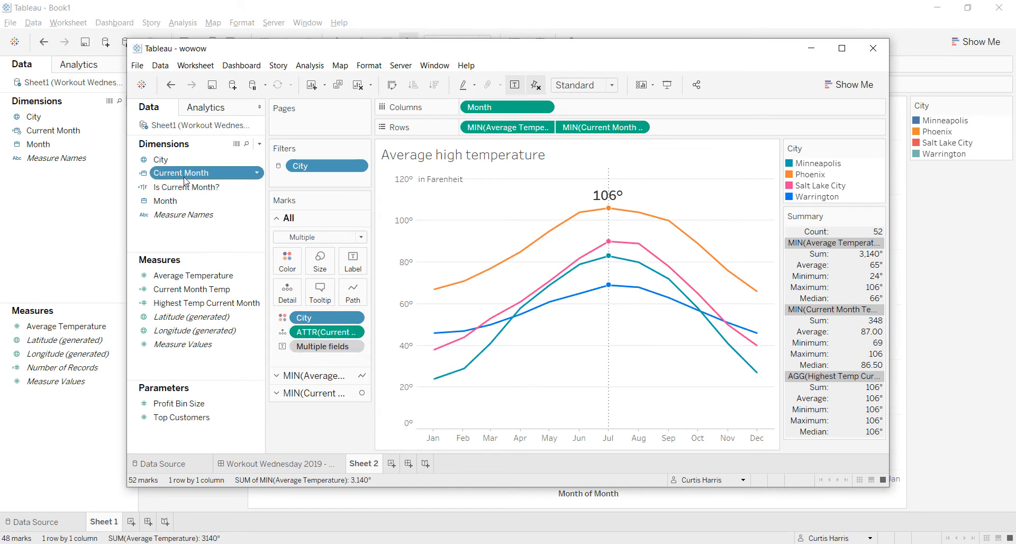
pyautogui.rightClick(183, 174)
pyautogui.click(197, 225)
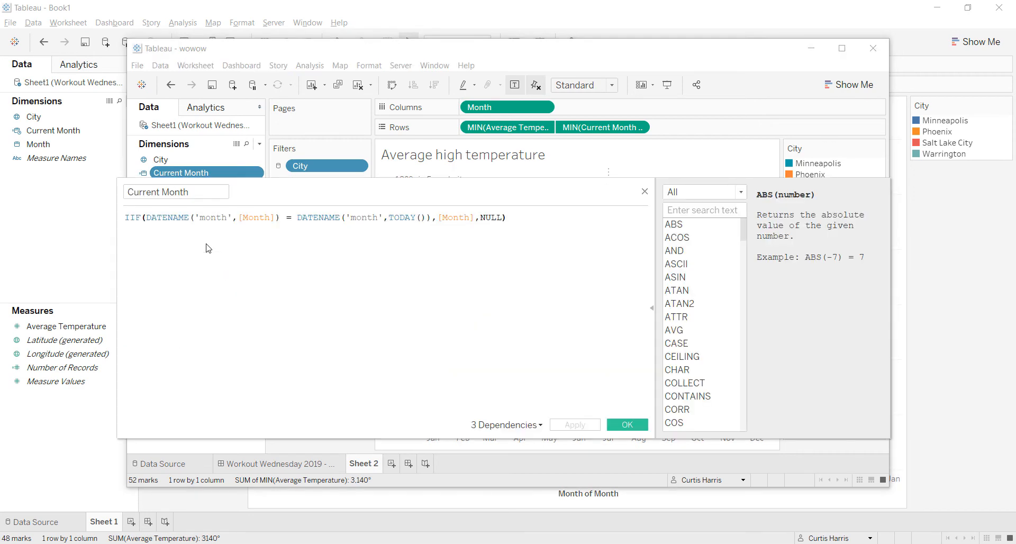
pyautogui.click(207, 216)
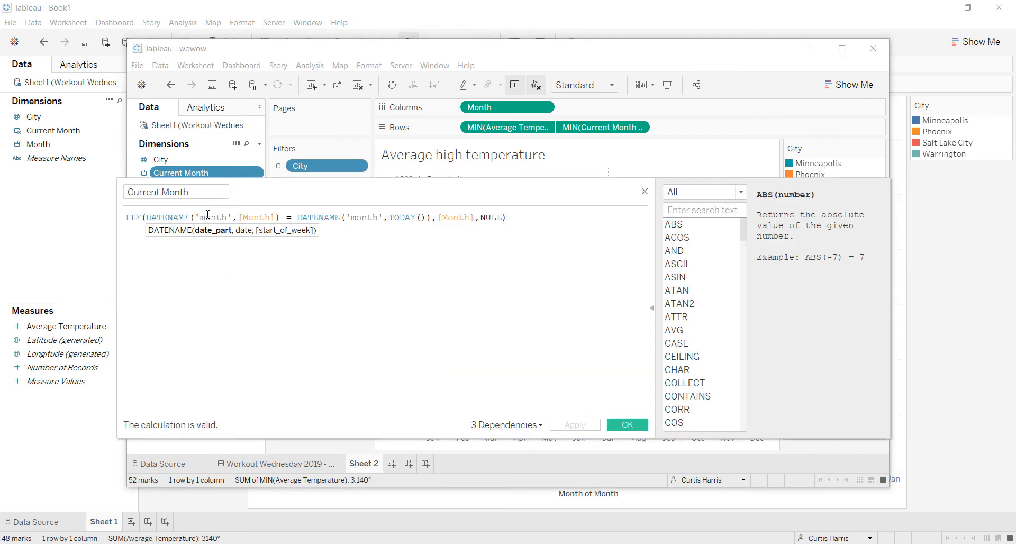
pyautogui.click(529, 216)
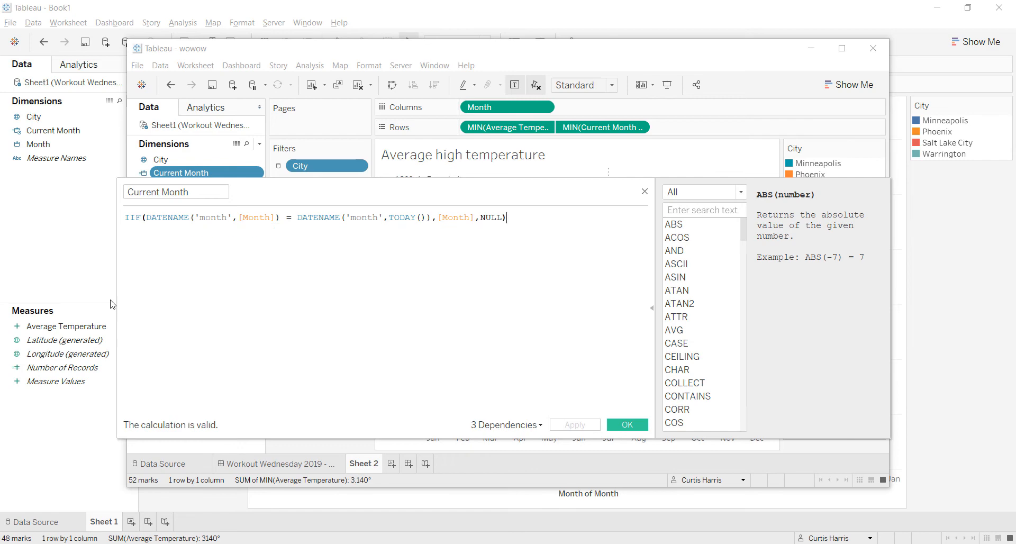
pyautogui.hotkey('ctrl', 'a')
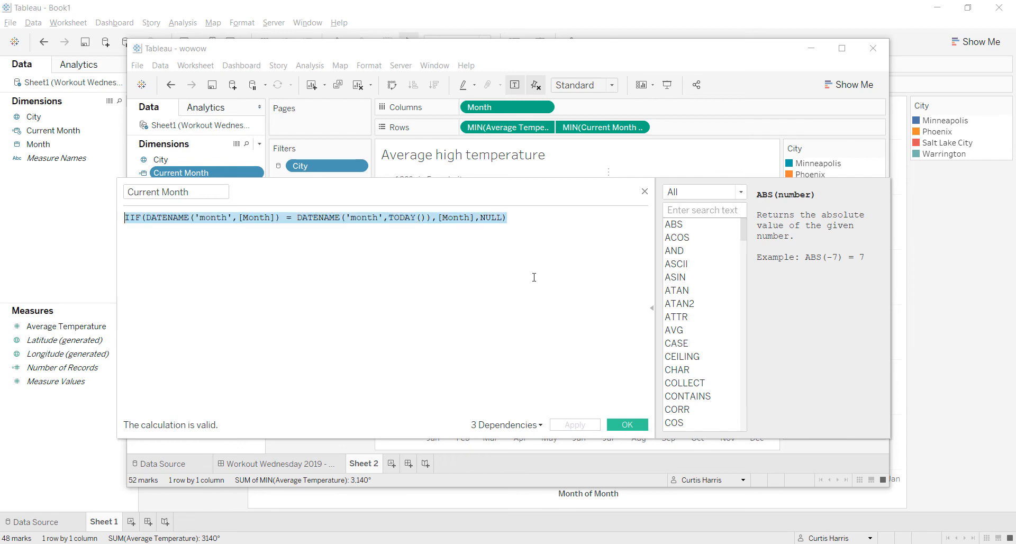
pyautogui.click(263, 269)
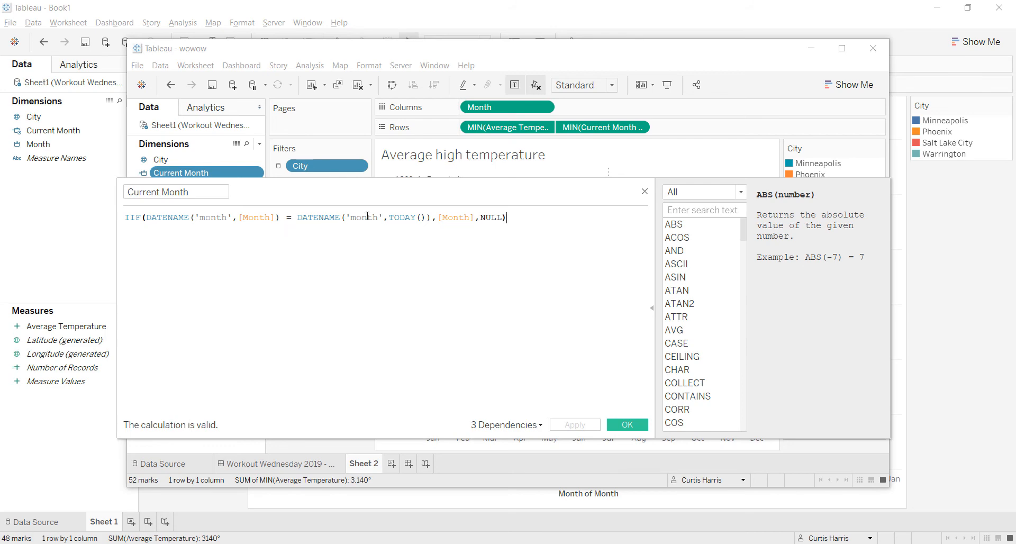
pyautogui.click(461, 217)
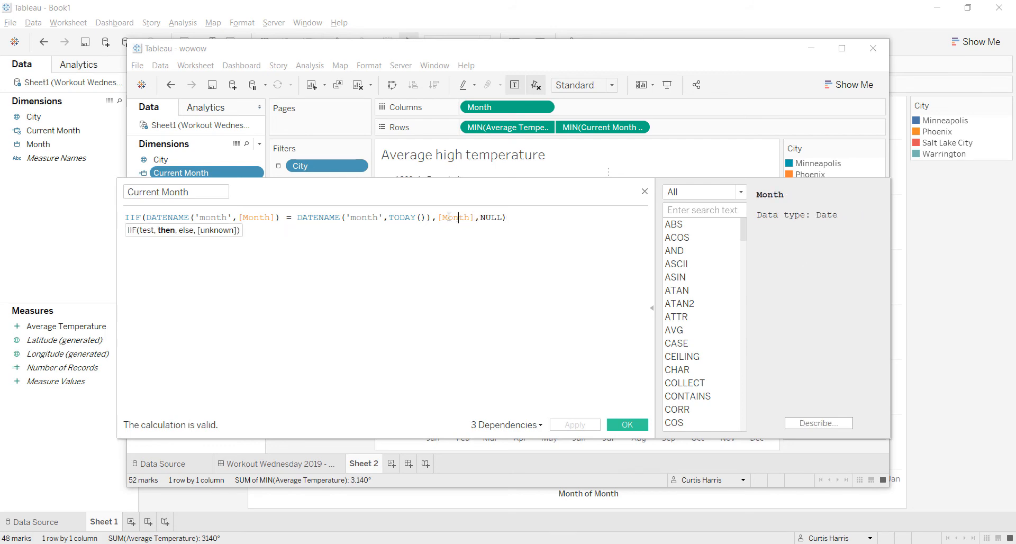
# Copy the formula IIF(DATENAME('month',[Month]) = DATENAME('month',TODAY()),[Month],NULL) and close the calculation editor
pyautogui.click(441, 218)
pyautogui.hotkey('ctrl', 'a')
pyautogui.hotkey('ctrl', 'c')
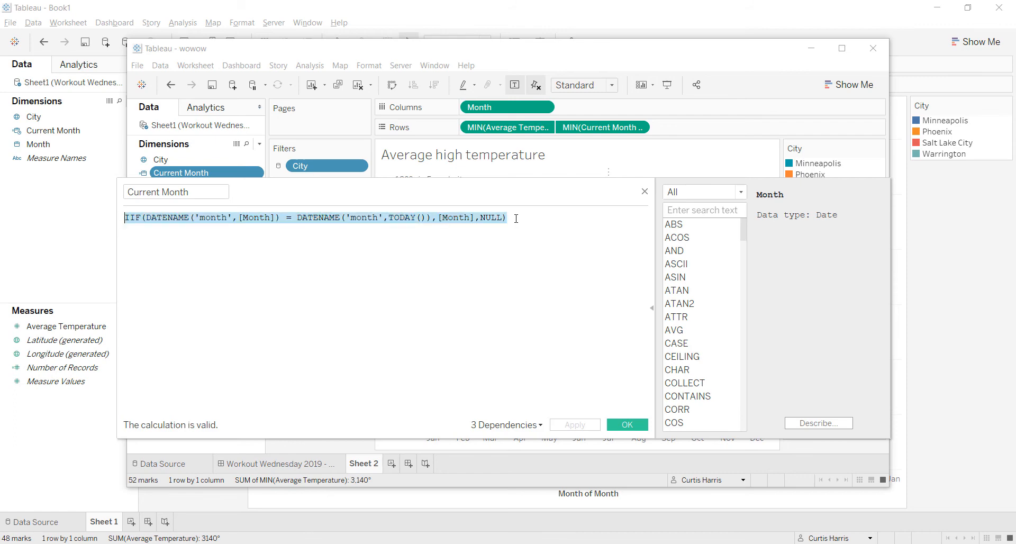
pyautogui.click(646, 192)
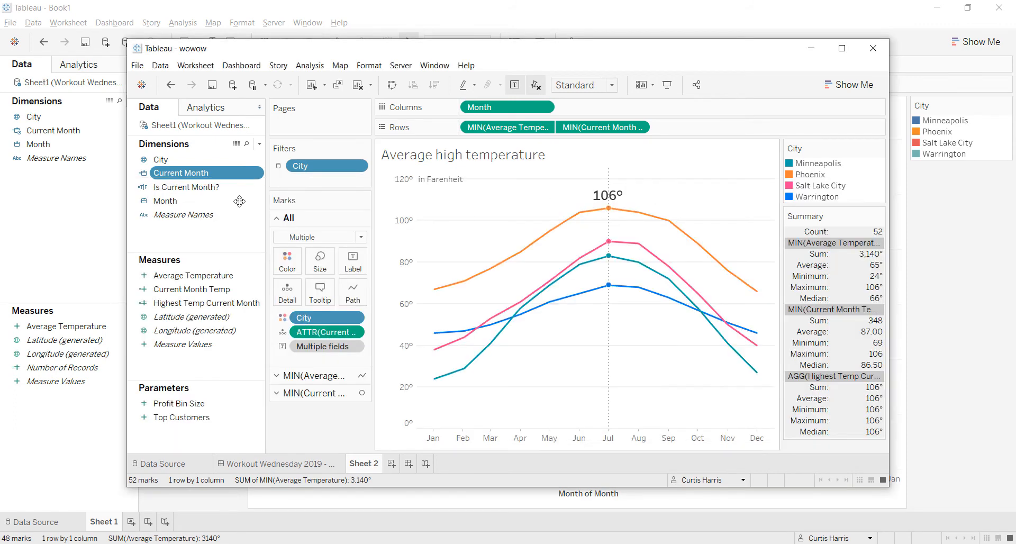
# Switch to Book1 and replace the Current Month formula with IIF(DATENAME('month',[Month]) = DATENAME('month',TODAY()),[Month],NULL), reviewing its parts before applying
pyautogui.click(95, 193)
pyautogui.rightClick(87, 130)
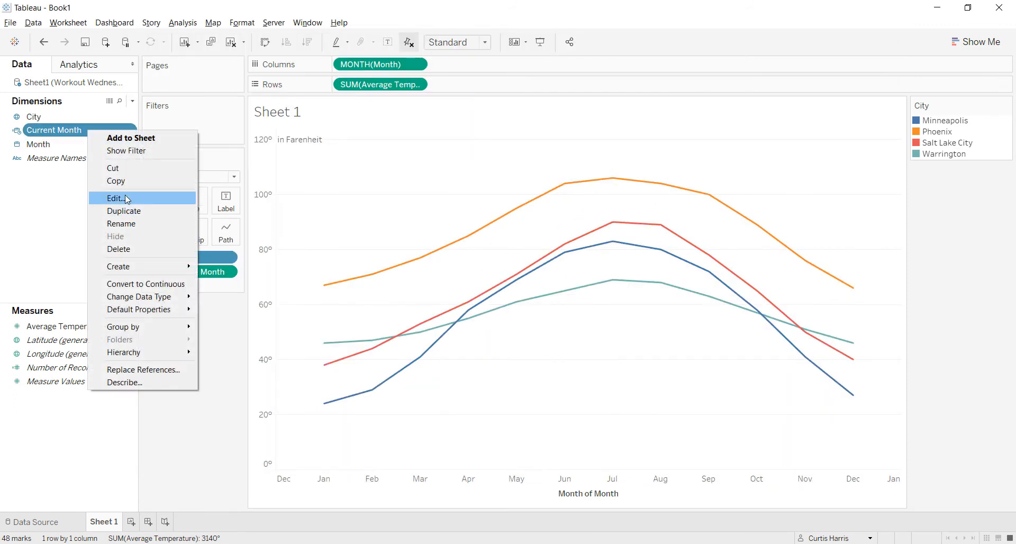
pyautogui.click(125, 198)
pyautogui.hotkey('ctrl', 'a')
pyautogui.hotkey('ctrl', 'v')
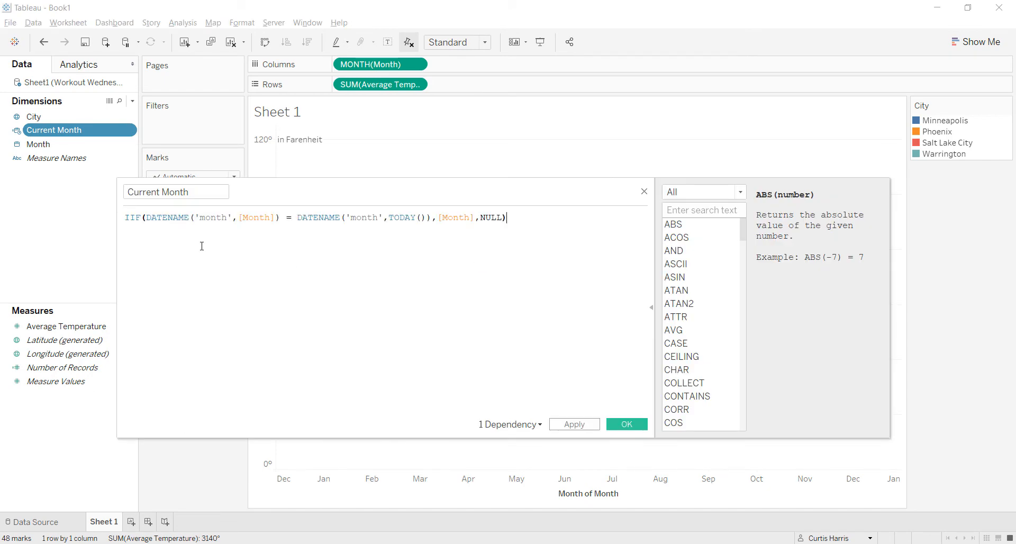
pyautogui.click(175, 218)
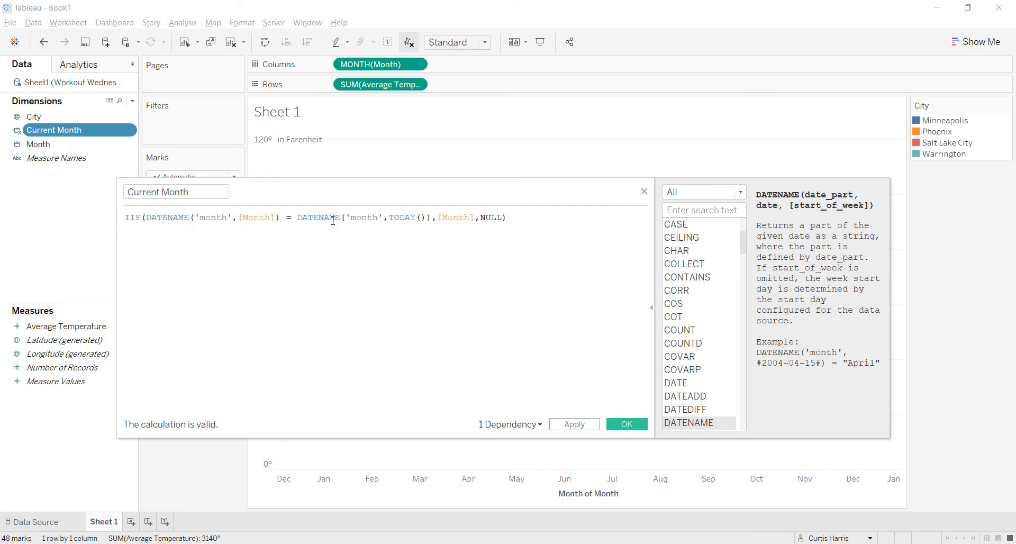
pyautogui.click(400, 218)
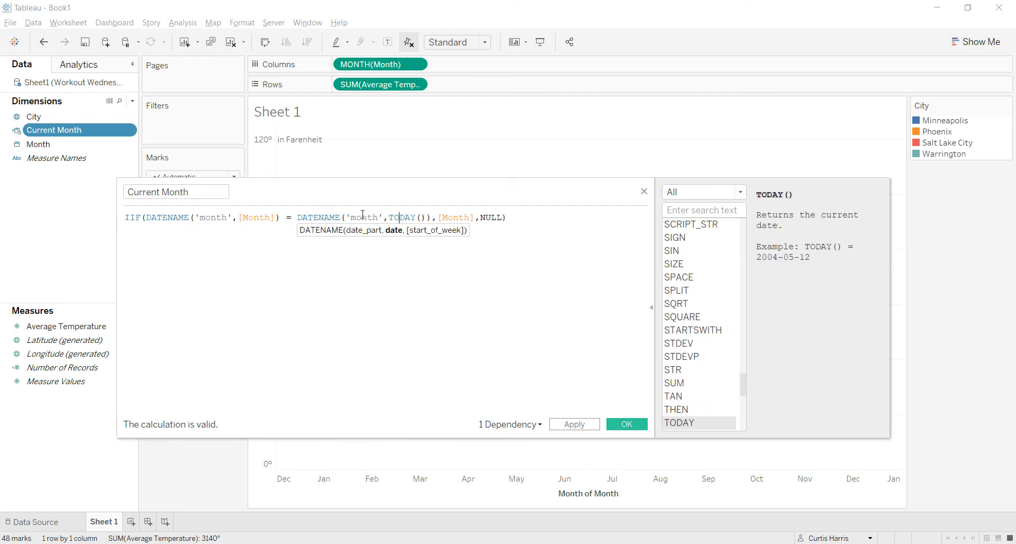
pyautogui.click(445, 219)
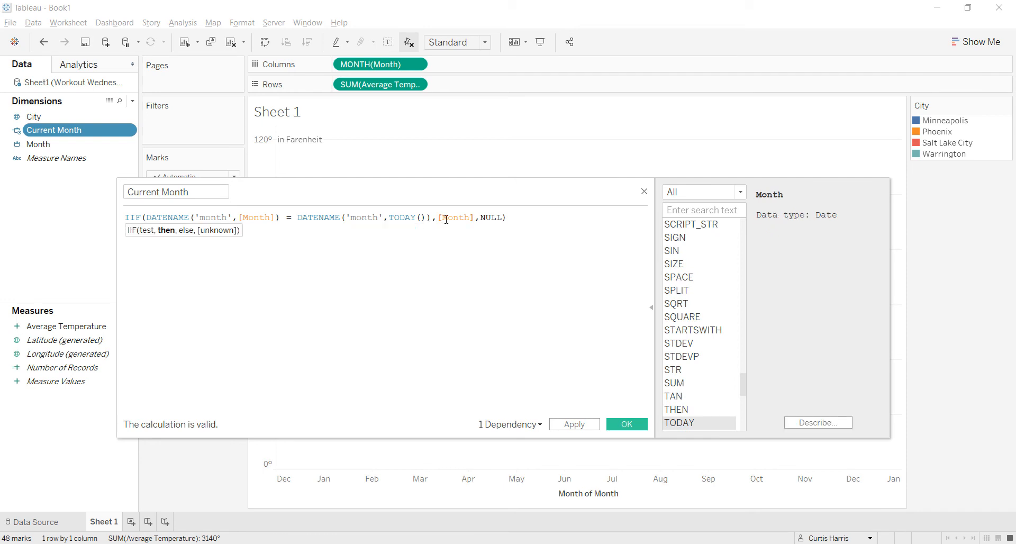
pyautogui.click(498, 218)
pyautogui.click(627, 426)
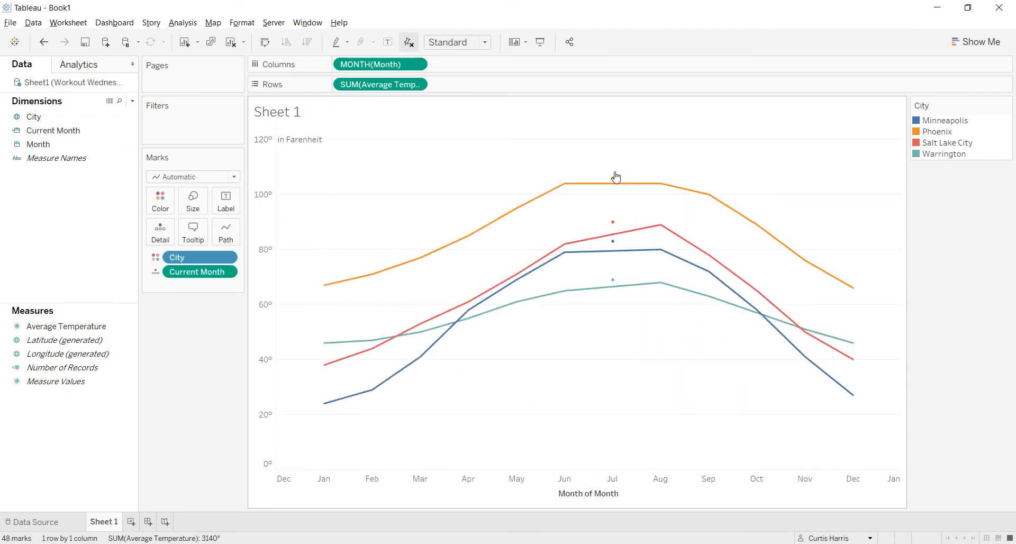
# Change the Month column field to Exact Date and the Current Month detail field to Attribute
pyautogui.click(419, 64)
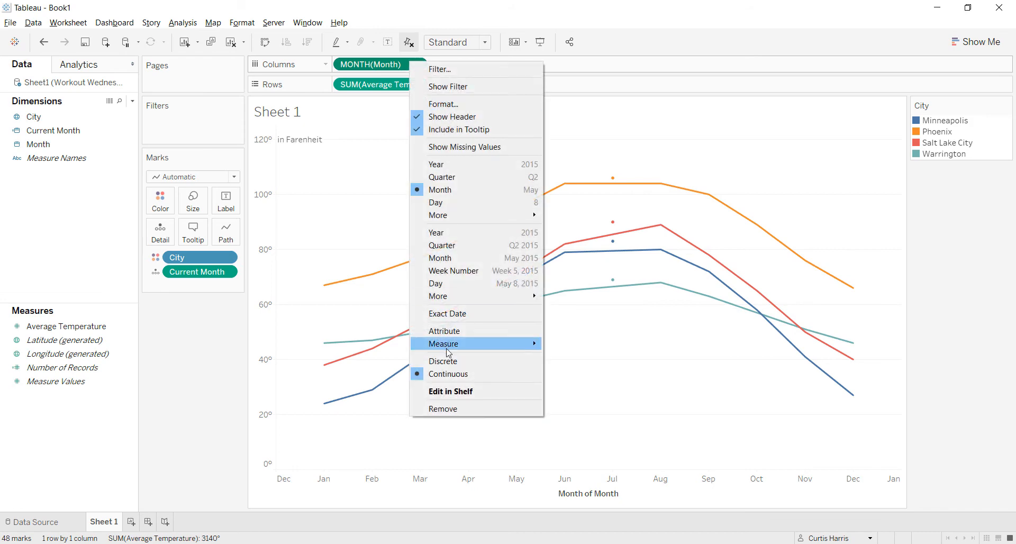
pyautogui.click(448, 314)
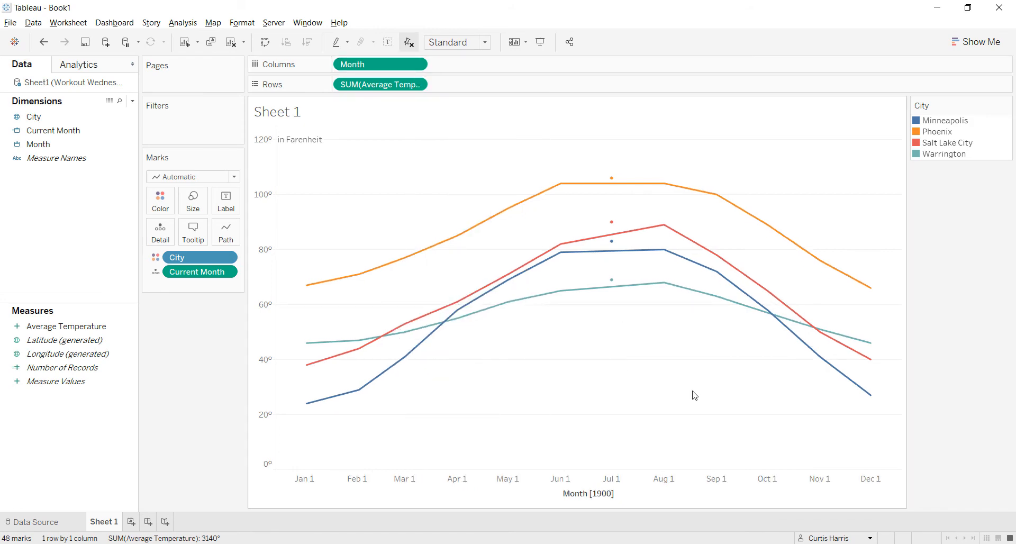
pyautogui.click(231, 272)
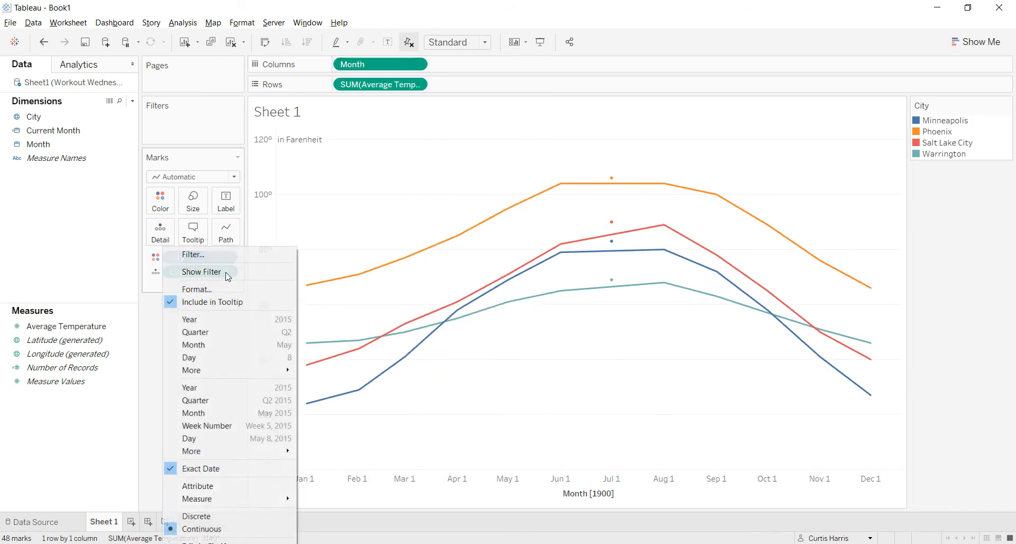
pyautogui.click(214, 491)
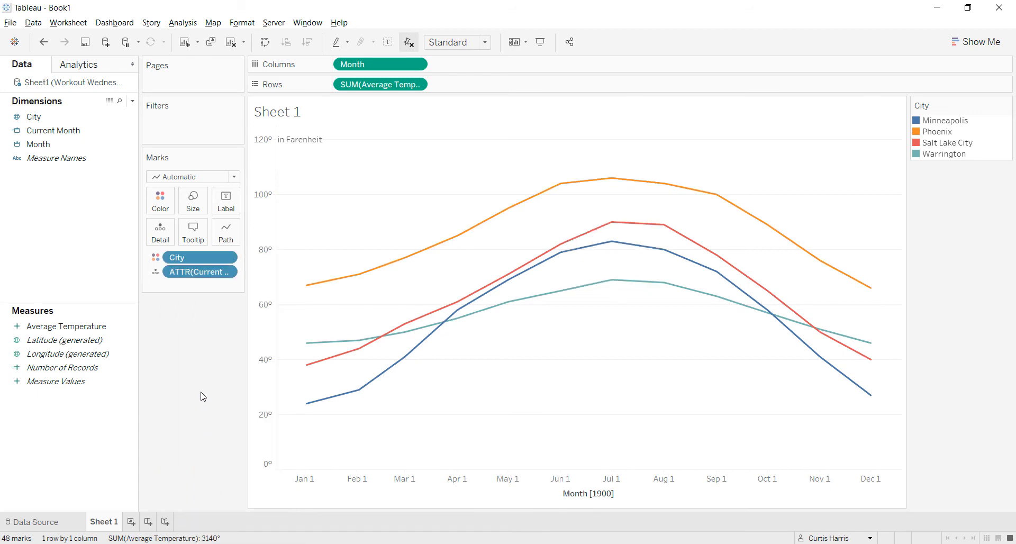
# Add a reference line to the month axis with its scope set to Entire Table
pyautogui.rightClick(641, 491)
pyautogui.click(665, 484)
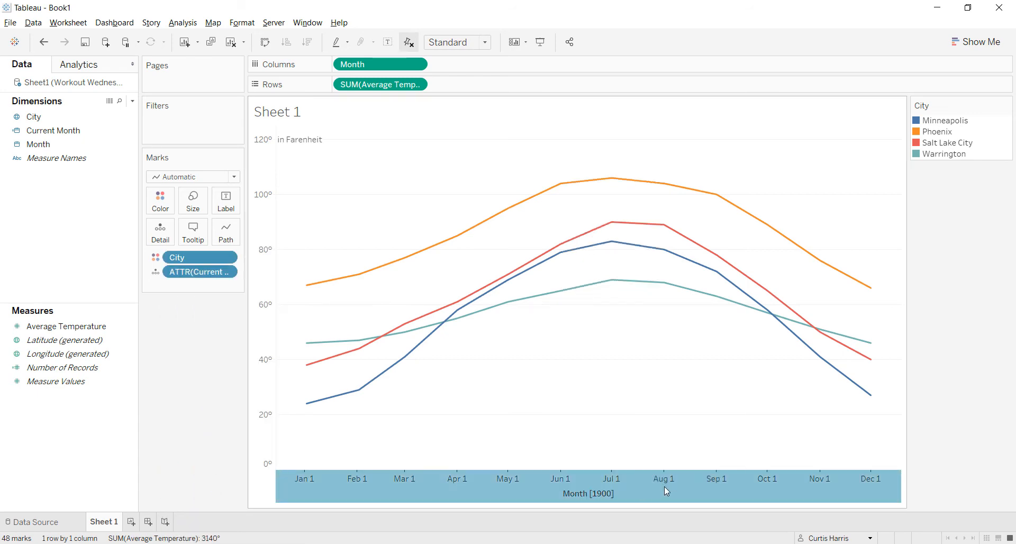
pyautogui.click(437, 216)
pyautogui.click(438, 226)
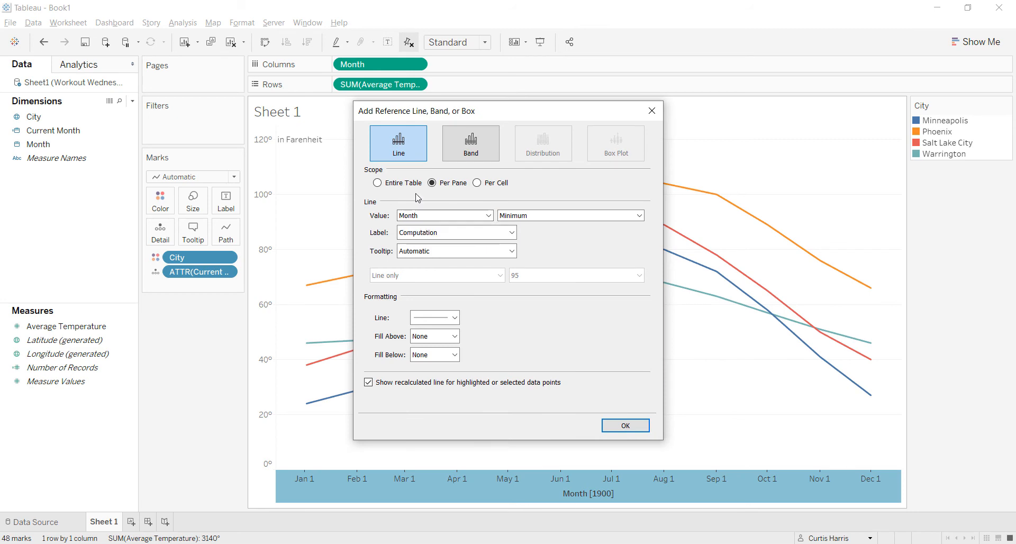
pyautogui.click(412, 184)
pyautogui.click(652, 110)
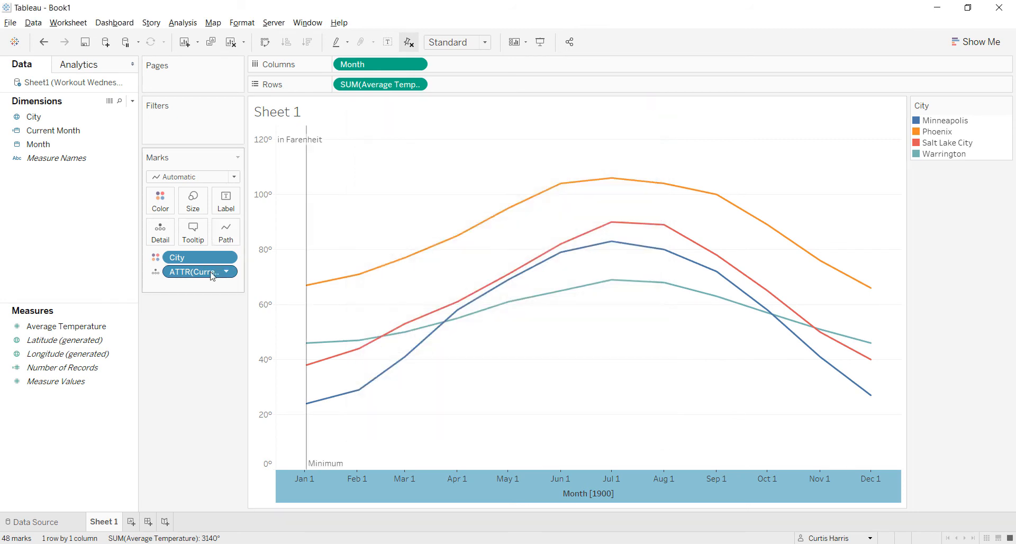
# Make the ATTR(Current Month) detail field continuous and set it as the reference line's value
pyautogui.rightClick(211, 272)
pyautogui.click(233, 309)
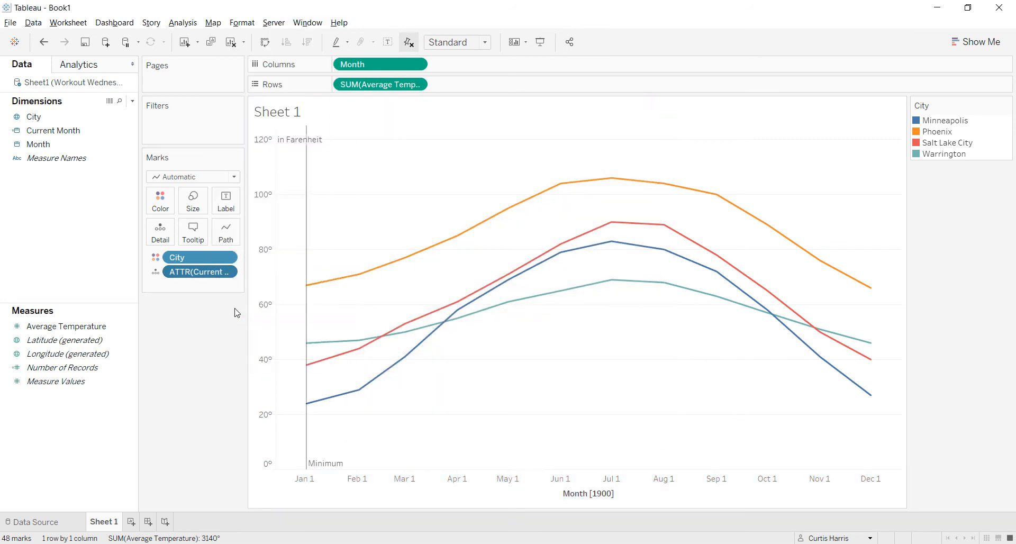
pyautogui.rightClick(592, 486)
pyautogui.click(604, 466)
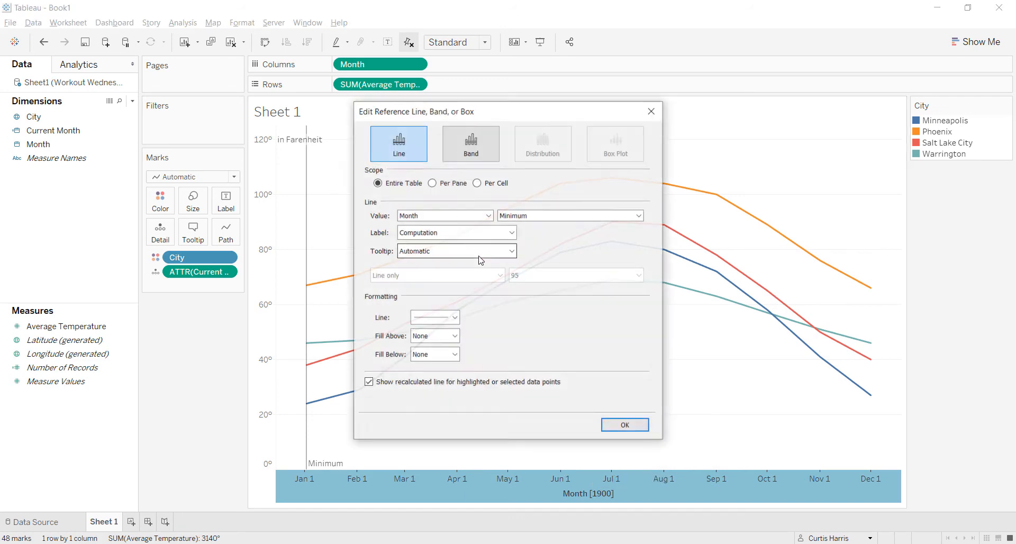
pyautogui.click(465, 216)
pyautogui.click(433, 226)
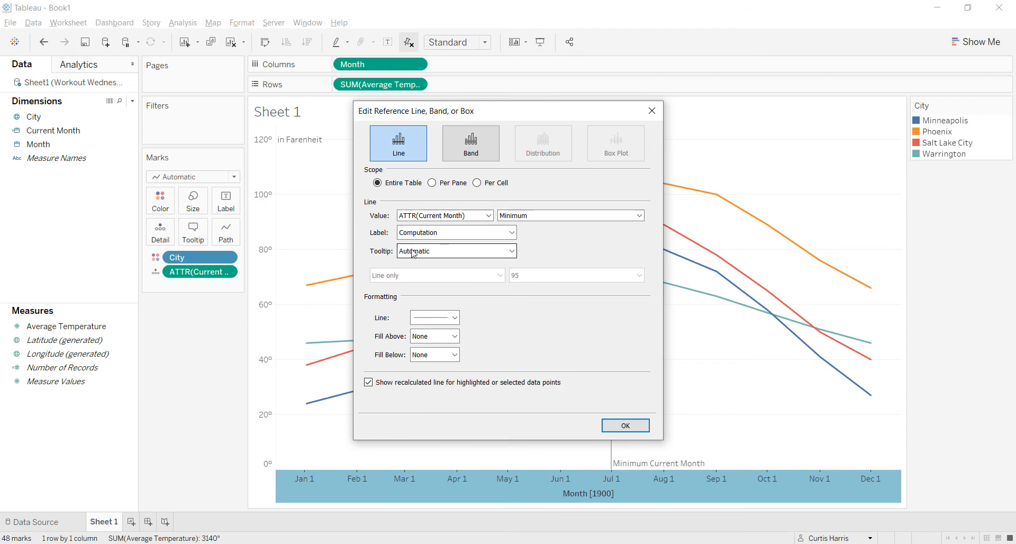
# Set the reference line's label to None and apply the settings
pyautogui.click(428, 235)
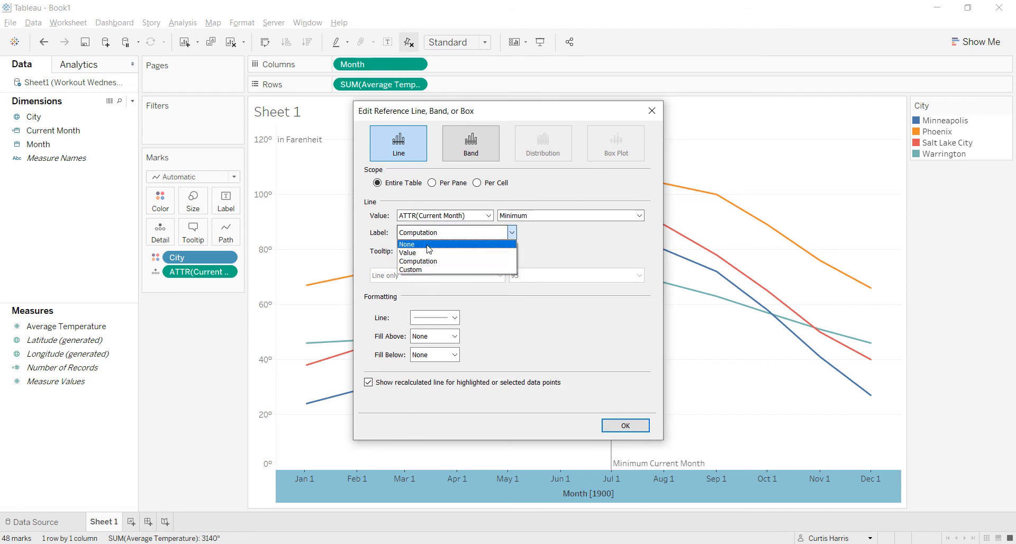
pyautogui.click(426, 244)
pyautogui.click(635, 426)
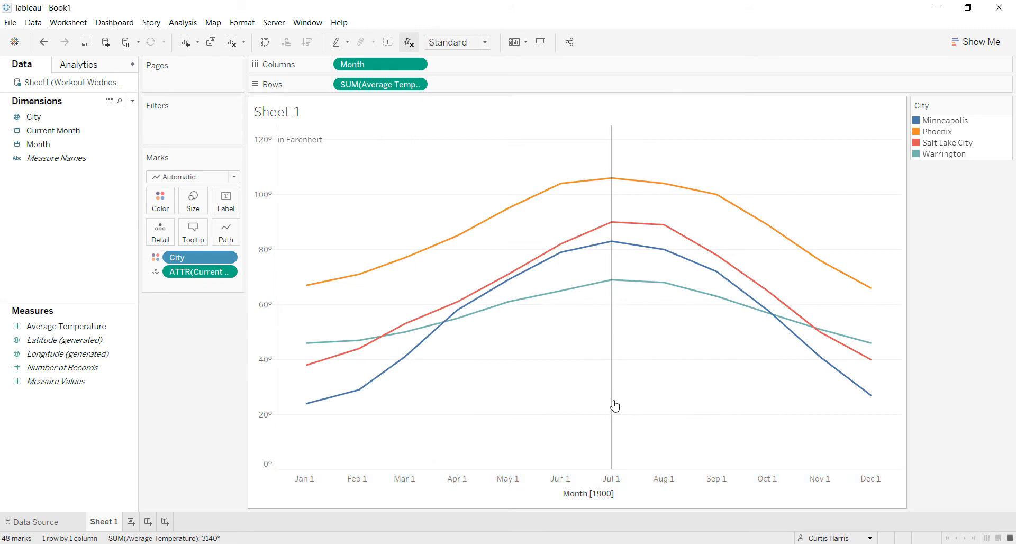
# Check the Week 28 requirements in the browser and the finished wowow chart, and return to Book1
pyautogui.moveTo(609, 293)
pyautogui.moveTo(670, 293)
pyautogui.hotkey('alt', 'Tab')
pyautogui.hotkey('alt', 'Tab')
pyautogui.press('Tab')
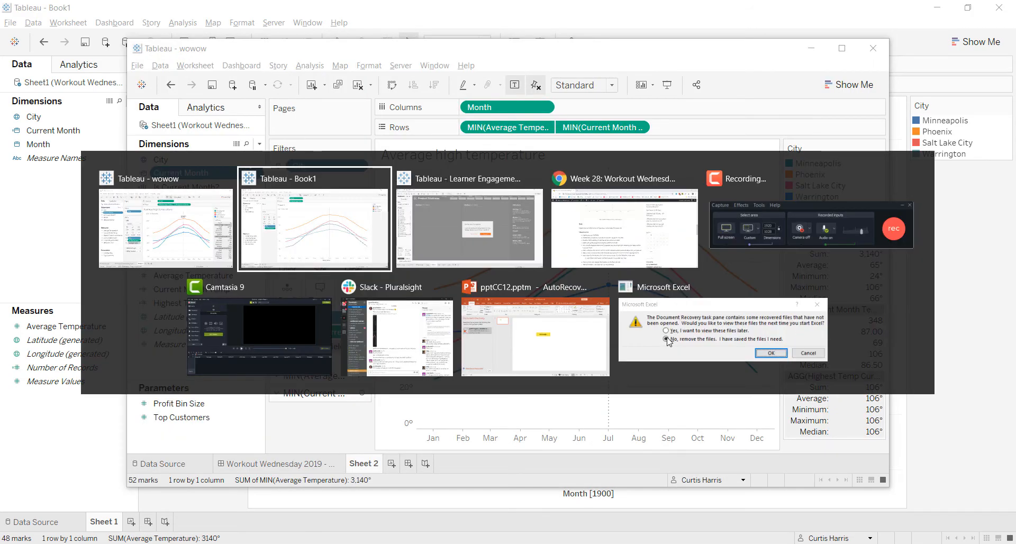
pyautogui.hotkey('alt', 'Tab')
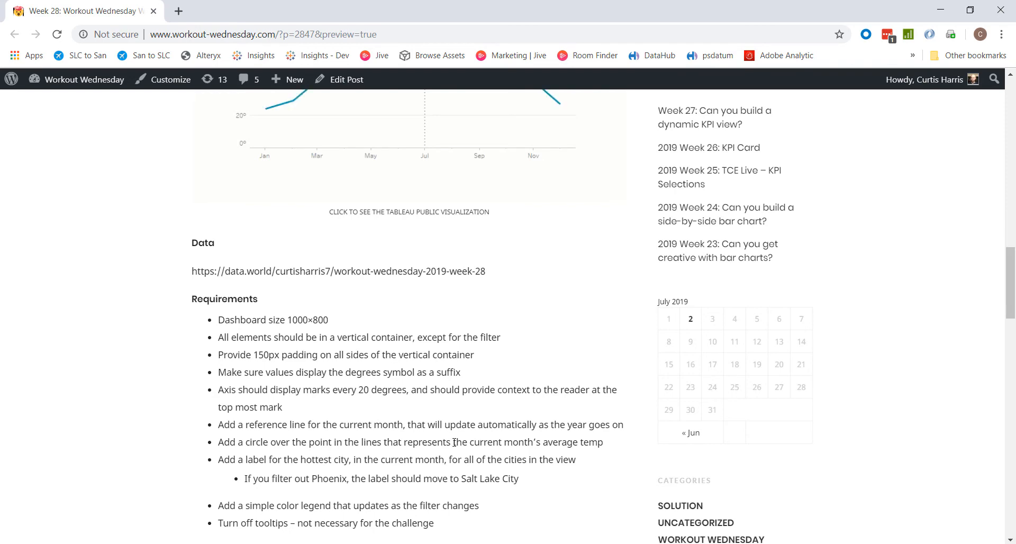
pyautogui.hotkey('alt', 'Tab')
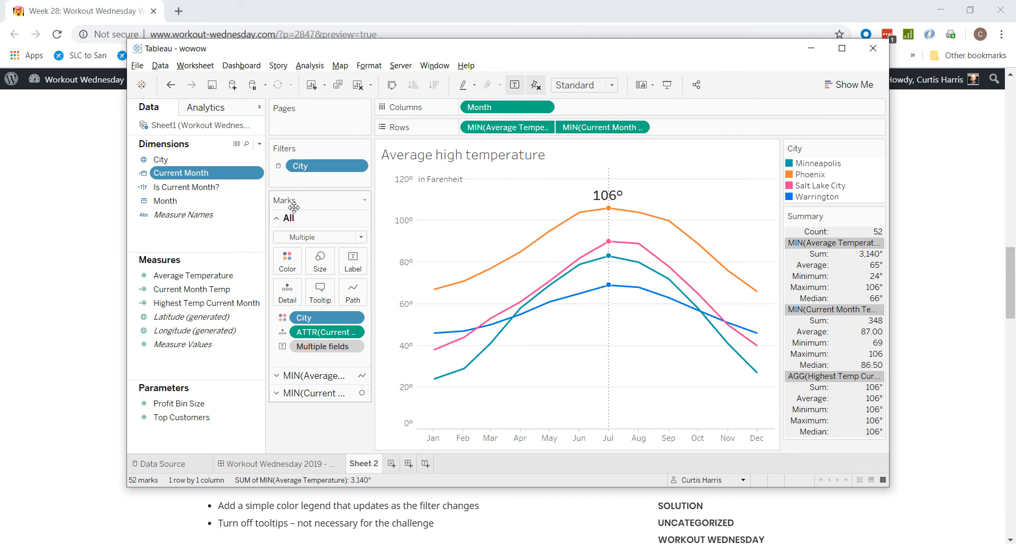
pyautogui.hotkey('alt', 'Tab')
pyautogui.hotkey('alt', 'Tab')
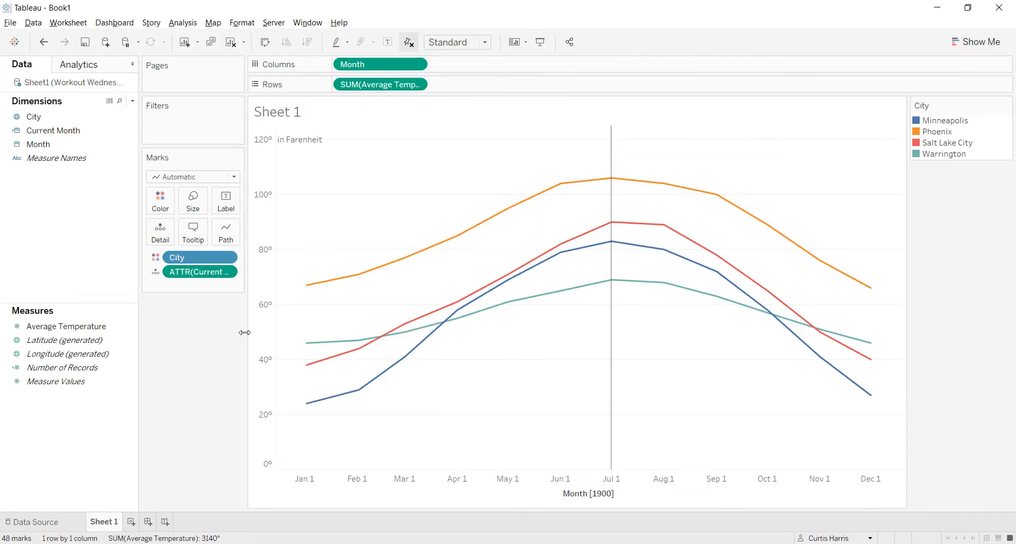
pyautogui.rightClick(77, 213)
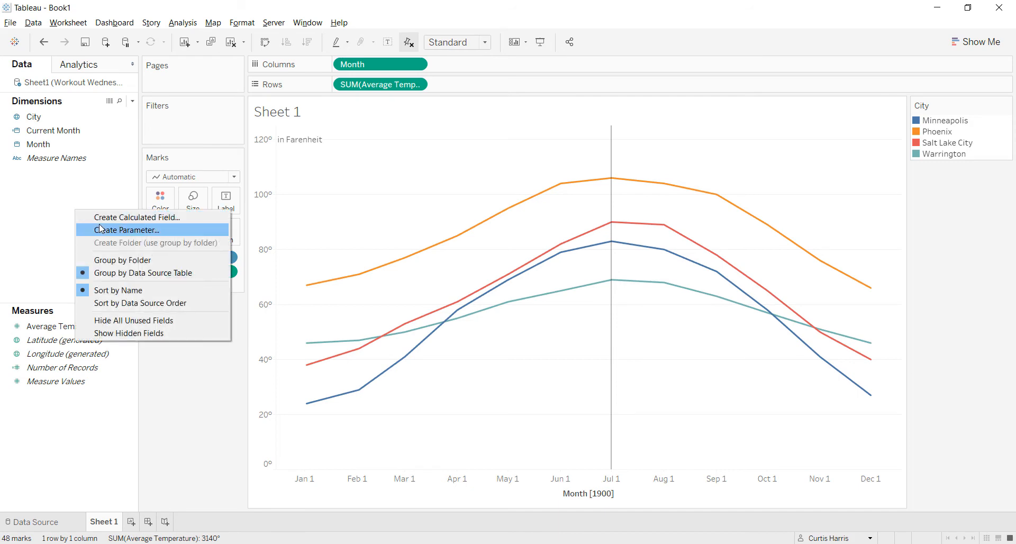
pyautogui.click(100, 216)
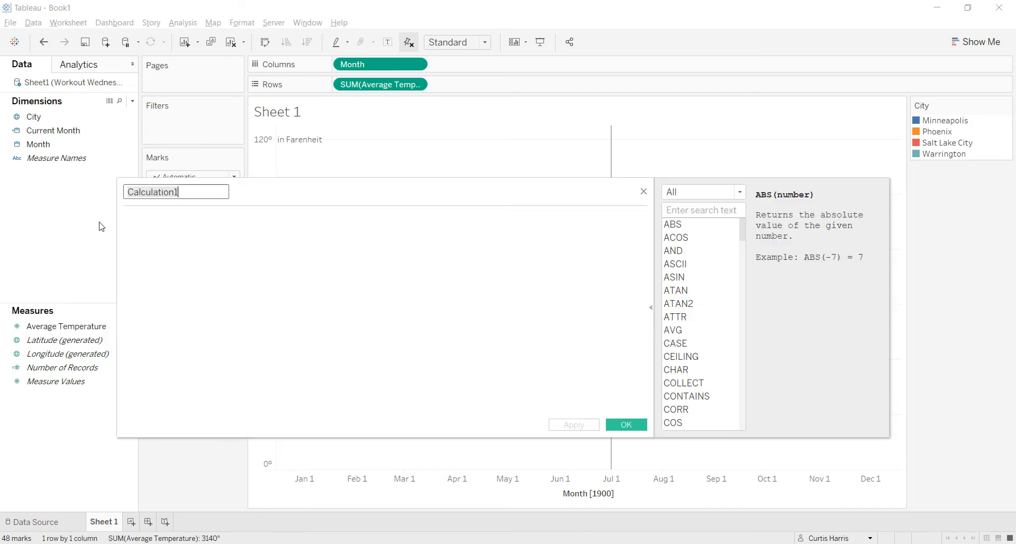
pyautogui.write('Current Month')
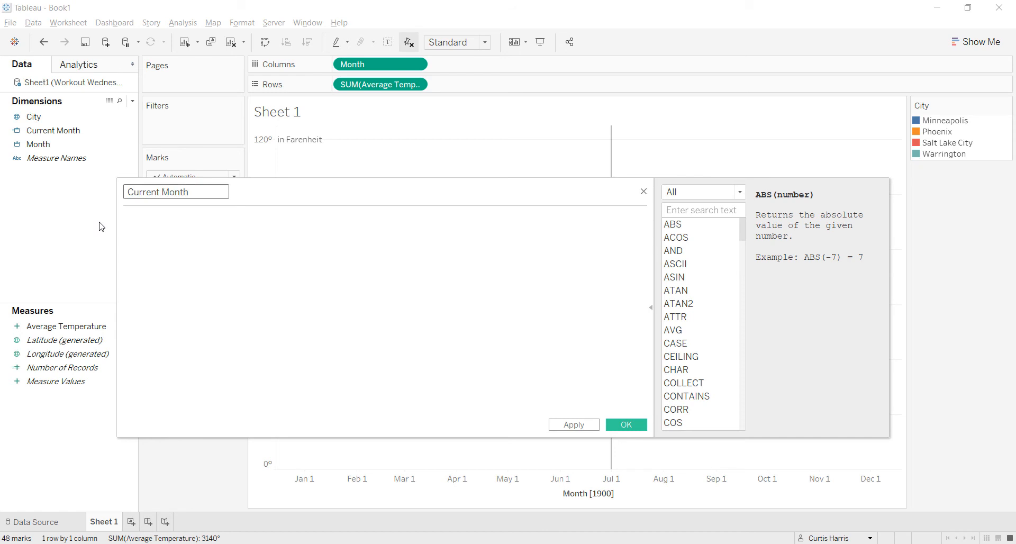
pyautogui.click(65, 130)
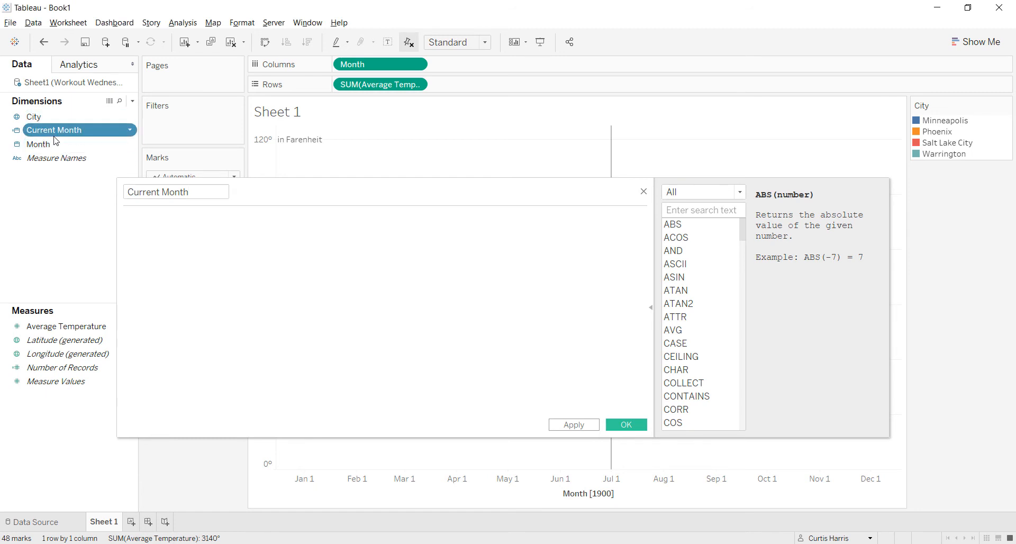
pyautogui.rightClick(55, 135)
pyautogui.click(80, 206)
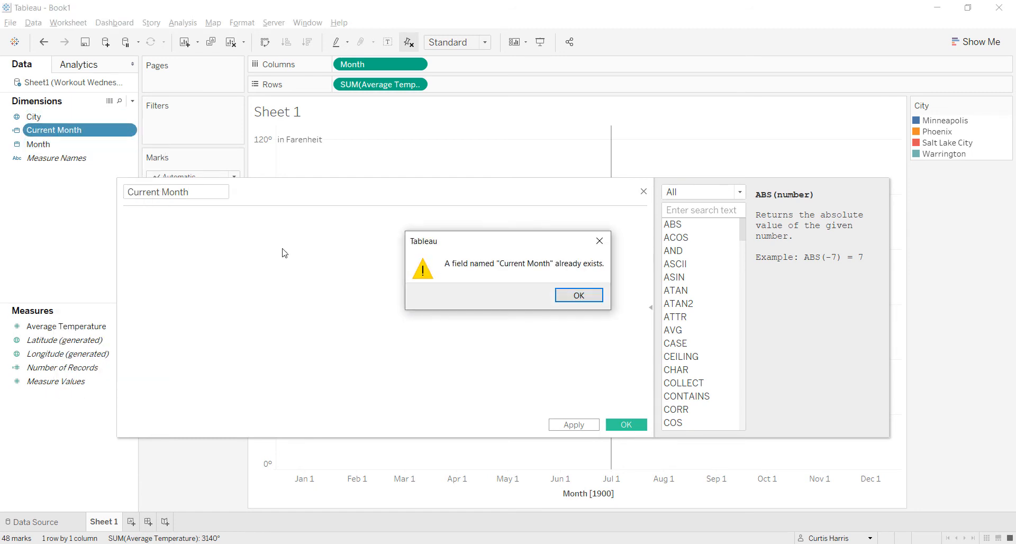
pyautogui.click(577, 296)
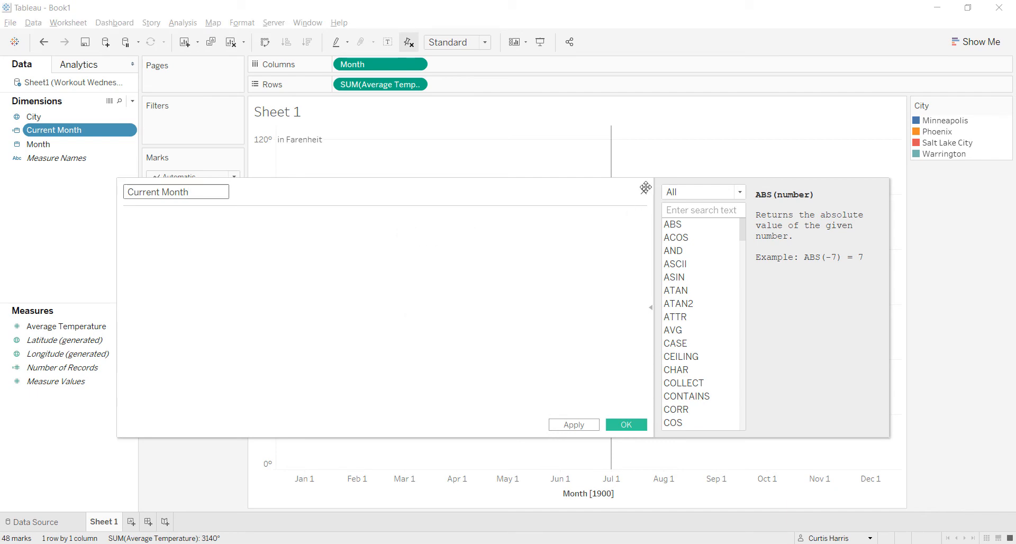
pyautogui.click(645, 193)
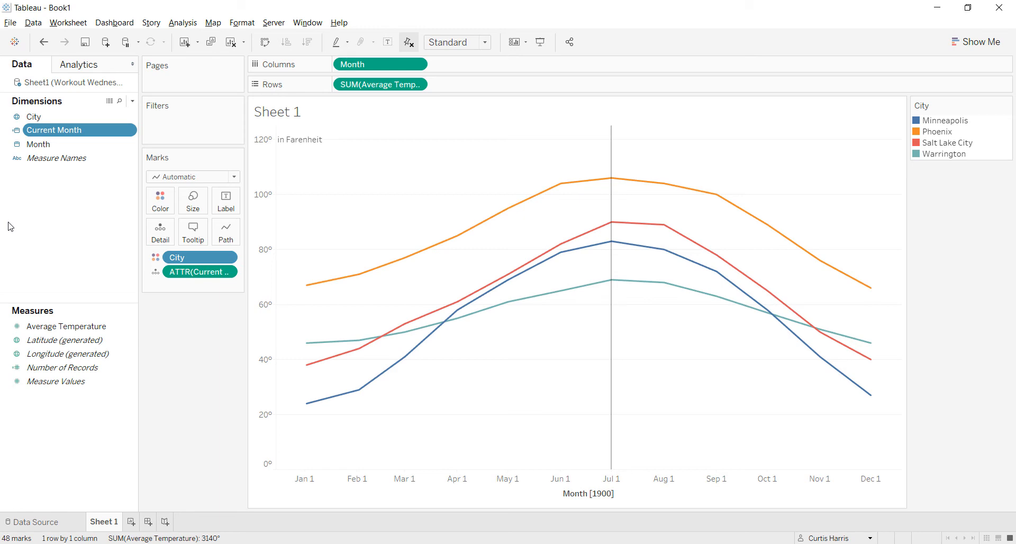
# Copy the whole formula from the Current Month calculation and close its editor
pyautogui.rightClick(38, 132)
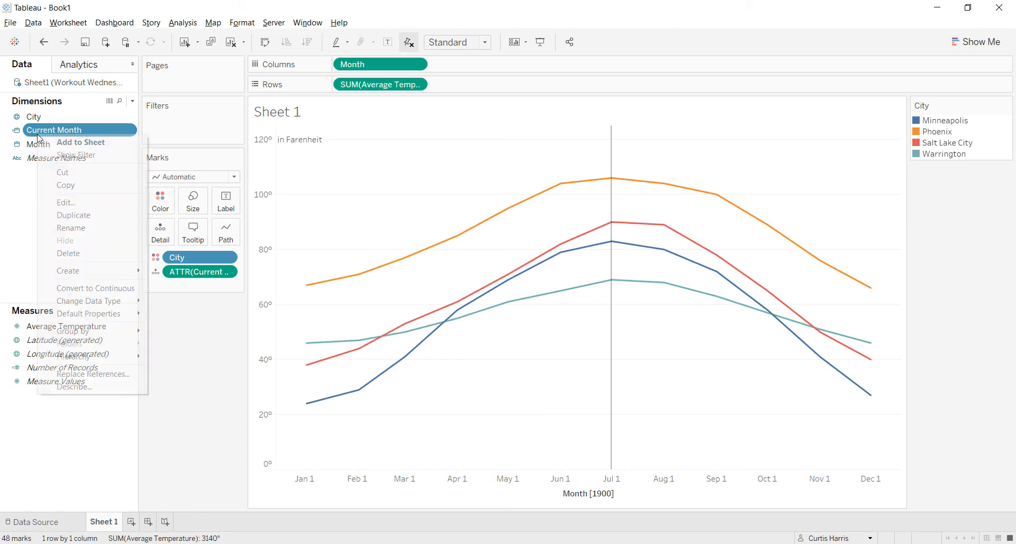
pyautogui.click(64, 202)
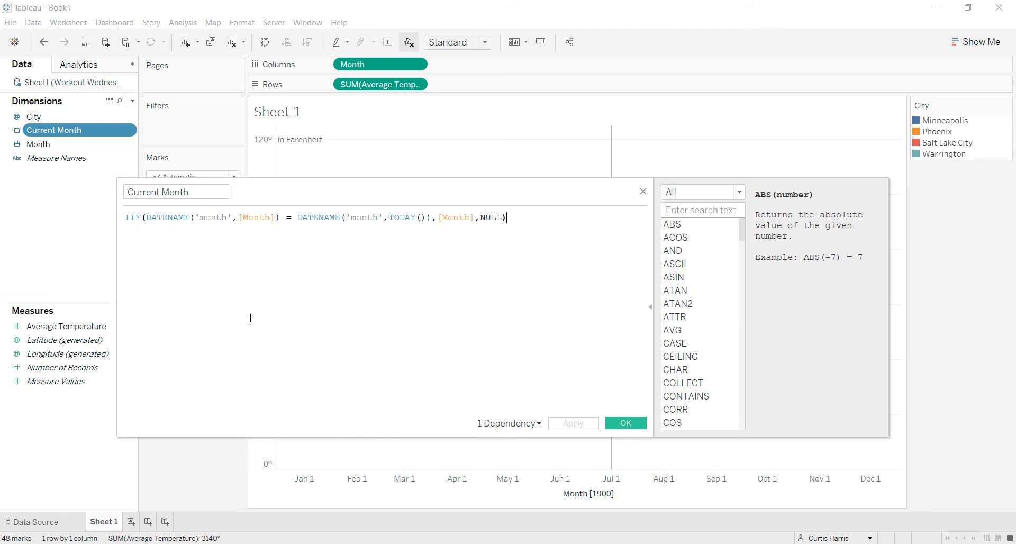
pyautogui.hotkey('ctrl', 'a')
pyautogui.click(614, 423)
# Create a calculated field named Current Month TEmp and paste the copied Current Month formula into it
pyautogui.rightClick(53, 211)
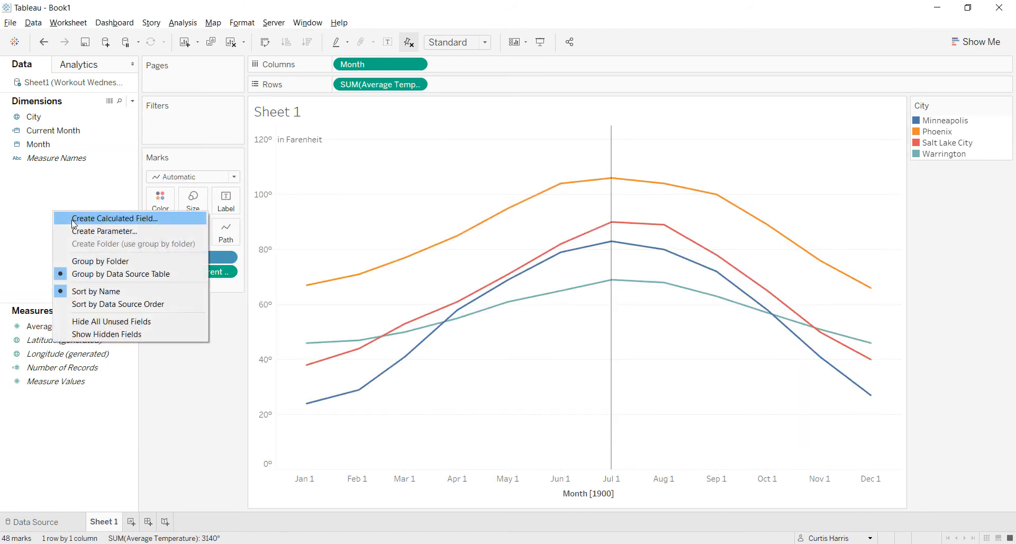
pyautogui.click(74, 217)
pyautogui.write('Curren')
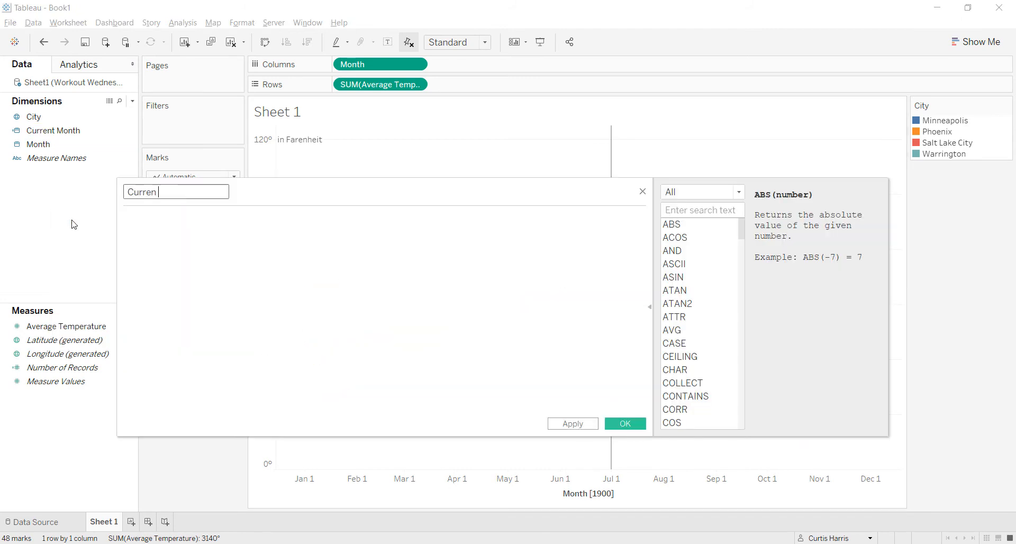
pyautogui.write('t Month TEmp')
pyautogui.press('Tab')
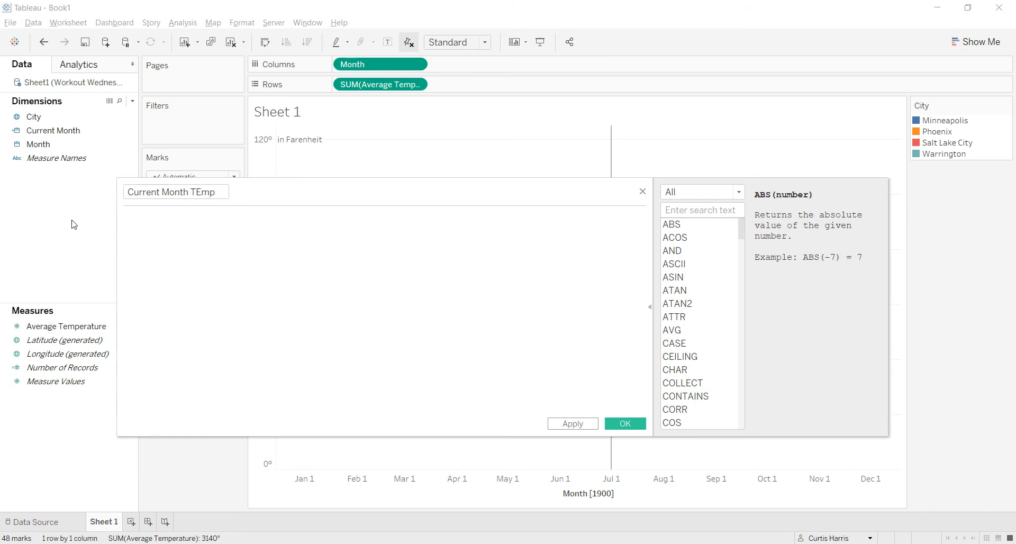
pyautogui.hotkey('ctrl', 'v')
# Make the formula return [Average Temperature] instead of [Month], correct the field name to Current Month Temp, and save the calculation
pyautogui.doubleClick(455, 217)
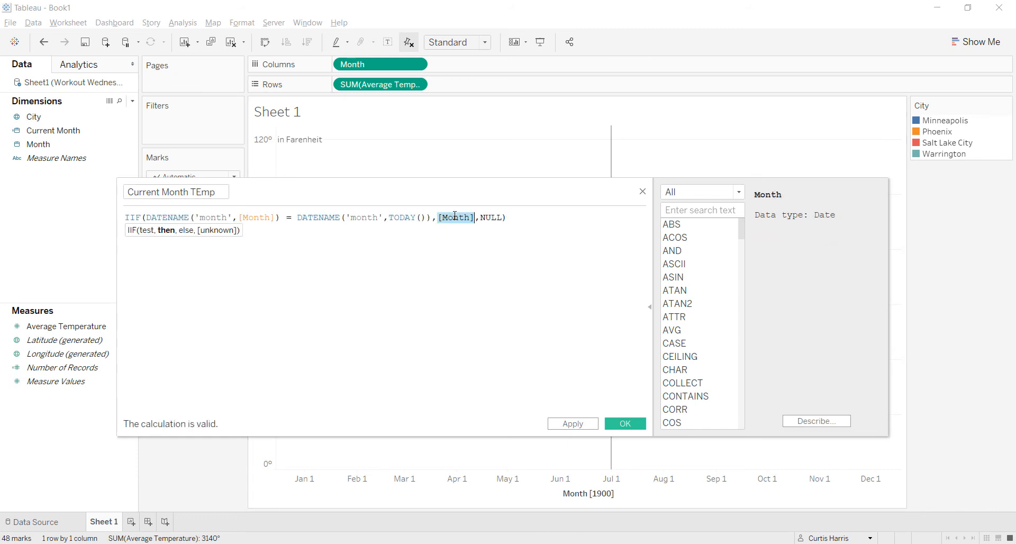
pyautogui.write('[Av')
pyautogui.press('Return')
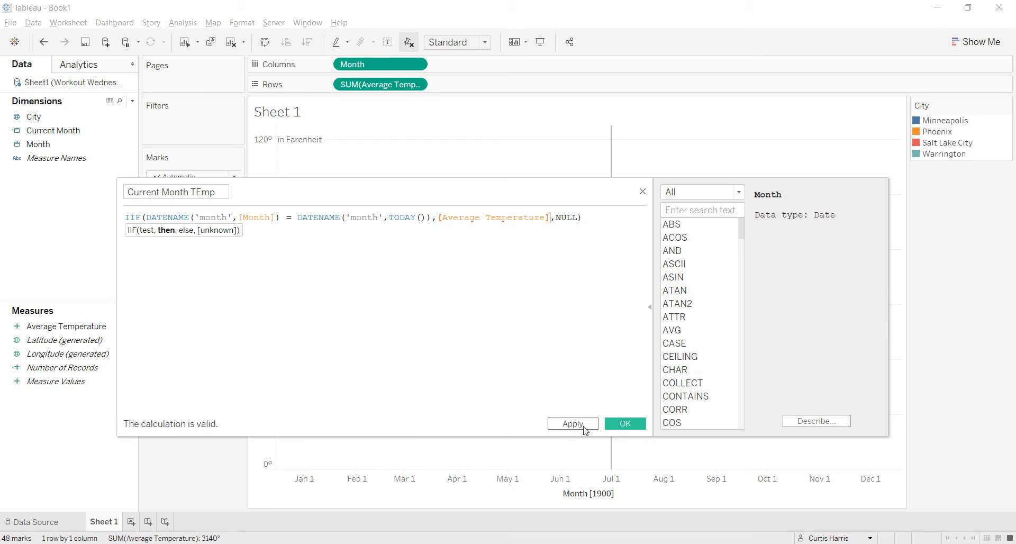
pyautogui.click(203, 194)
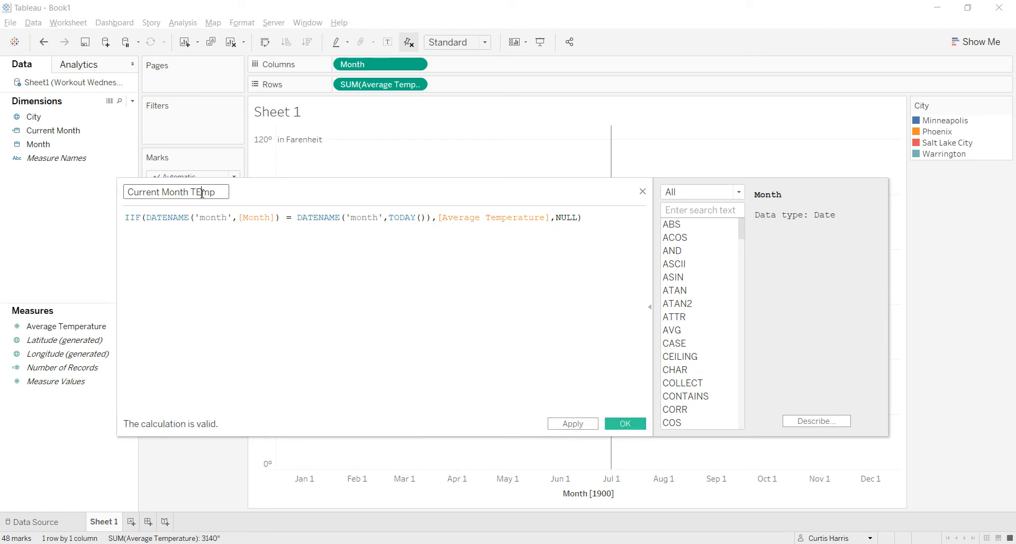
pyautogui.press('BackSpace')
pyautogui.write('e')
pyautogui.click(625, 423)
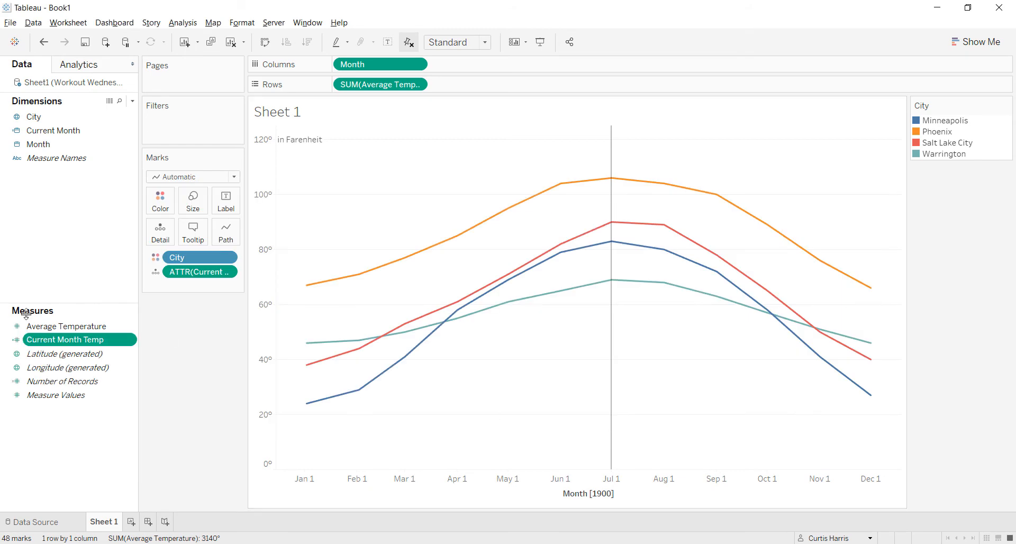
# Add Current Month Temp to Rows and combine it with Average Temperature as a dual axis
pyautogui.moveTo(53, 342); pyautogui.dragTo(523, 88)
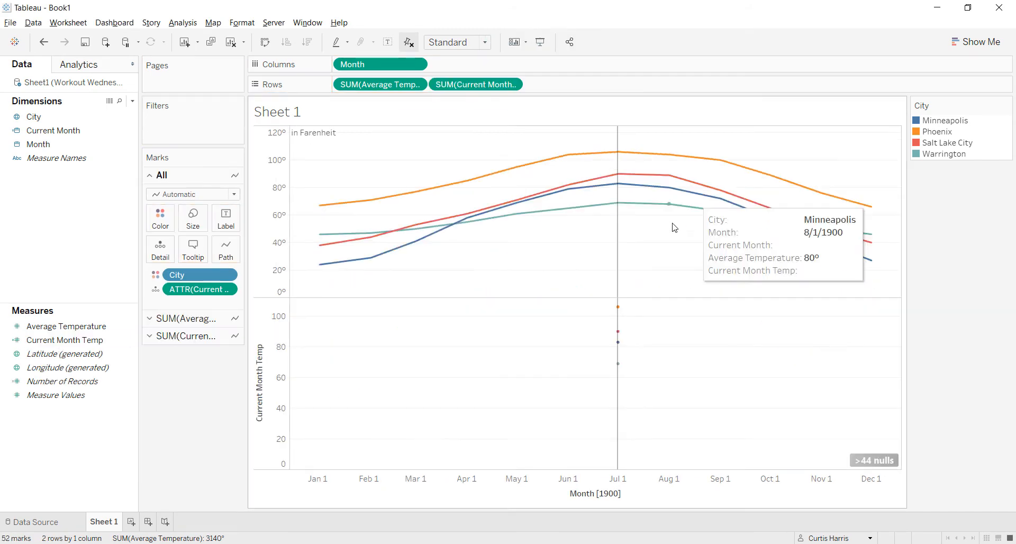
pyautogui.click(512, 85)
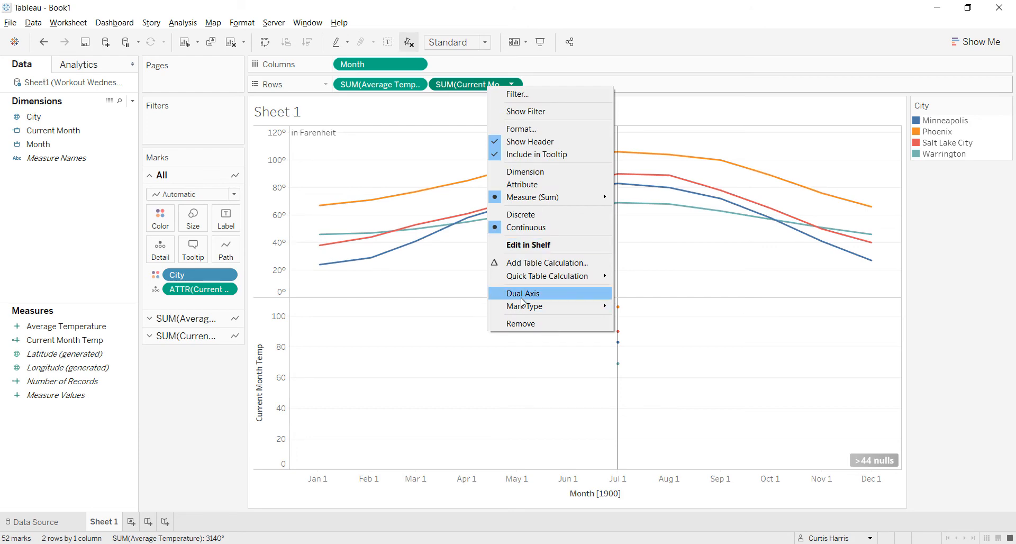
pyautogui.click(609, 294)
# Synchronize the Current Month Temp axis and remove Measure Names from all marks
pyautogui.rightClick(887, 229)
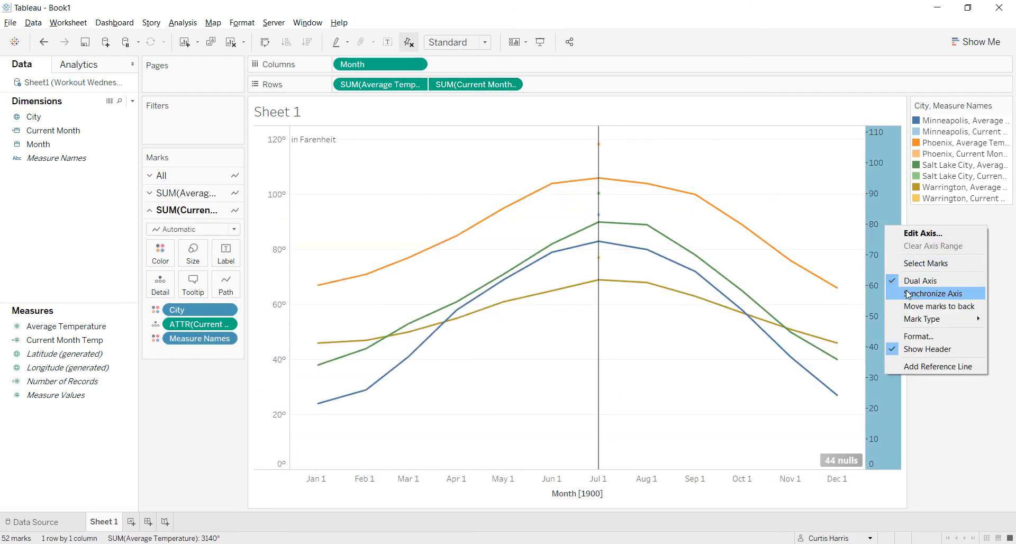
pyautogui.click(922, 292)
pyautogui.click(166, 182)
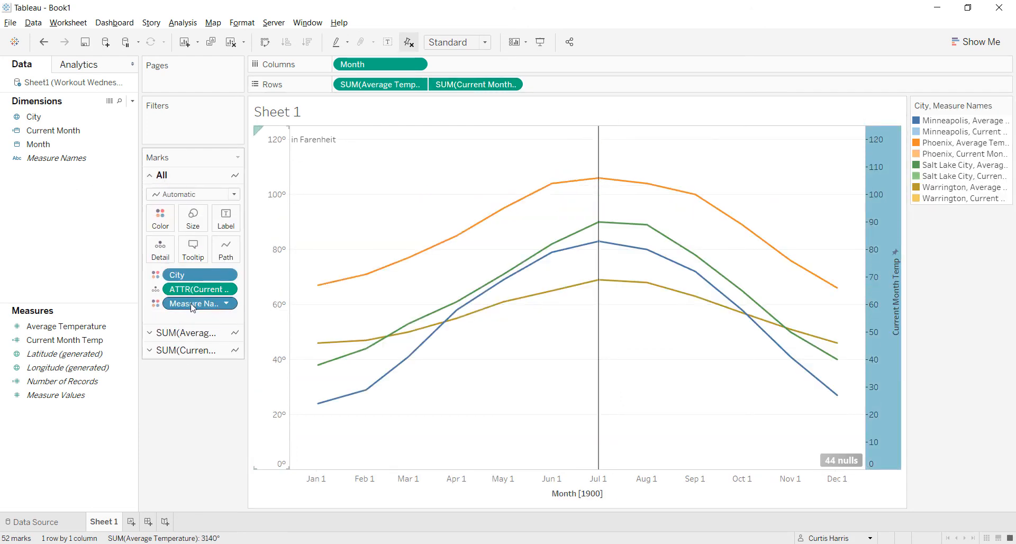
pyautogui.moveTo(196, 304); pyautogui.dragTo(186, 419)
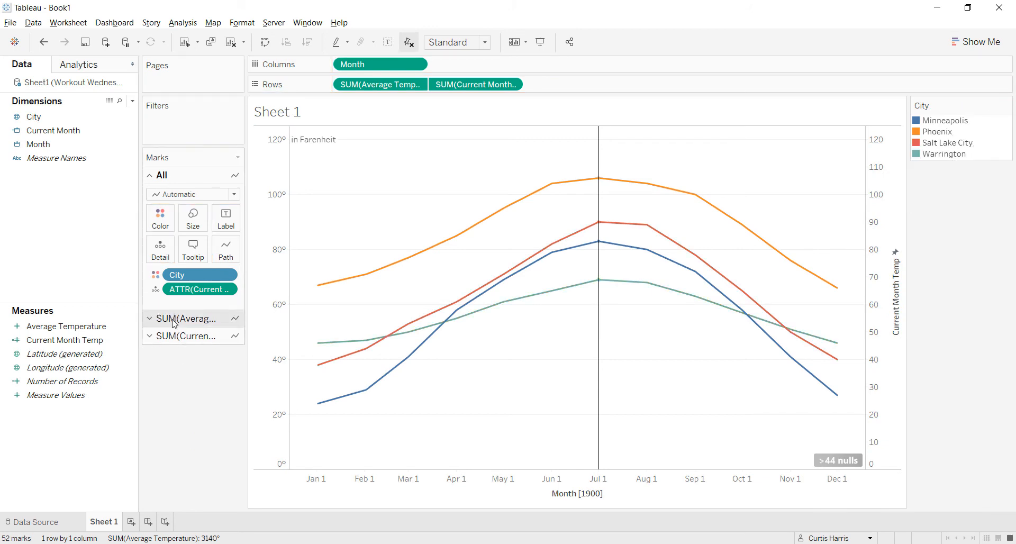
# Change the Current Month Temp marks to circles and enlarge them slightly
pyautogui.click(170, 336)
pyautogui.click(170, 236)
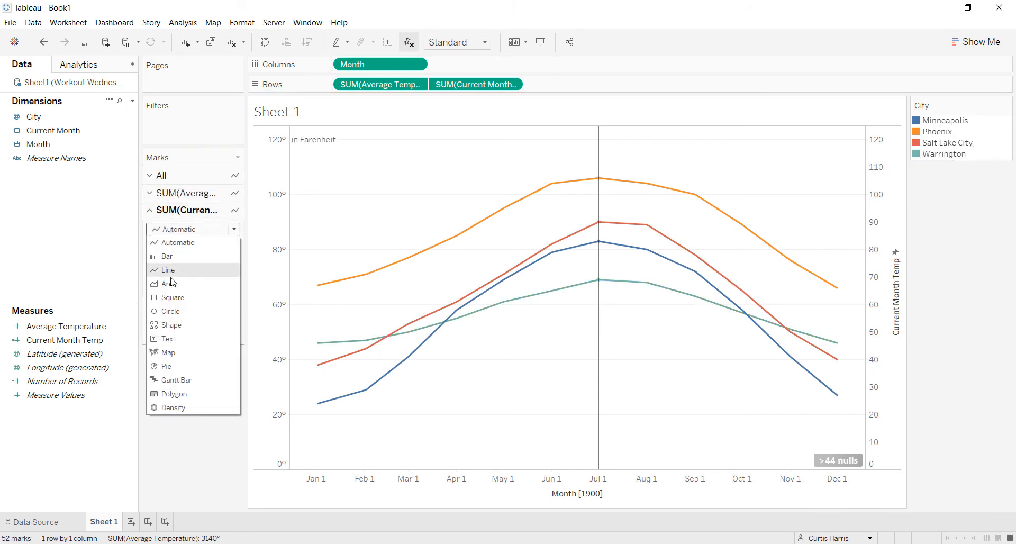
pyautogui.click(173, 310)
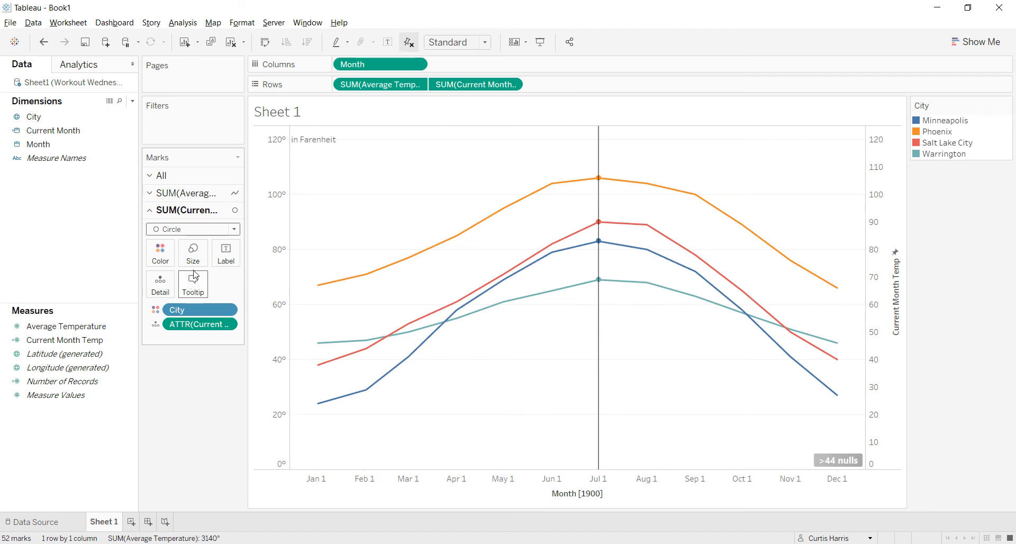
pyautogui.click(193, 253)
pyautogui.moveTo(214, 286); pyautogui.dragTo(222, 287)
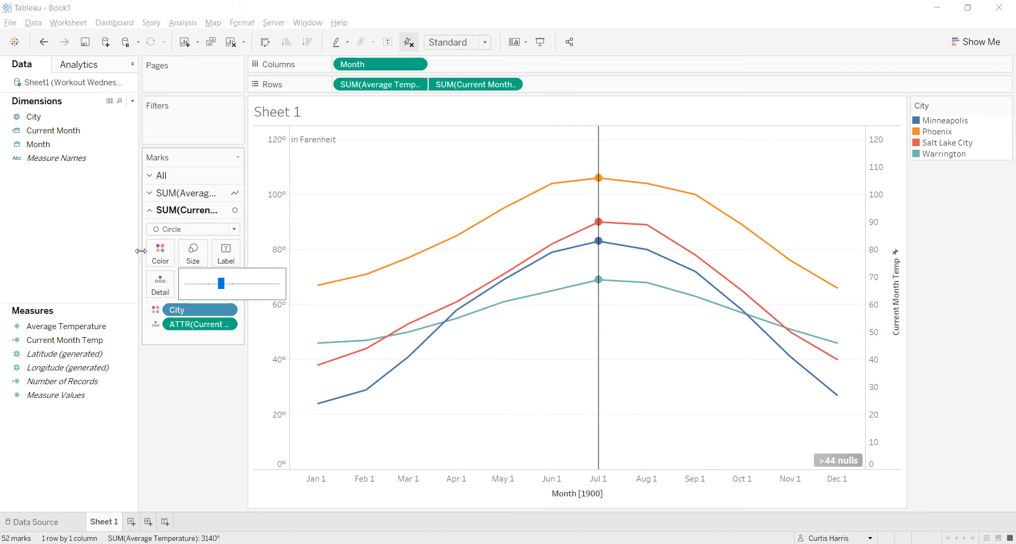
# Give the Current Month Temp circles a white border
pyautogui.click(160, 253)
pyautogui.click(202, 349)
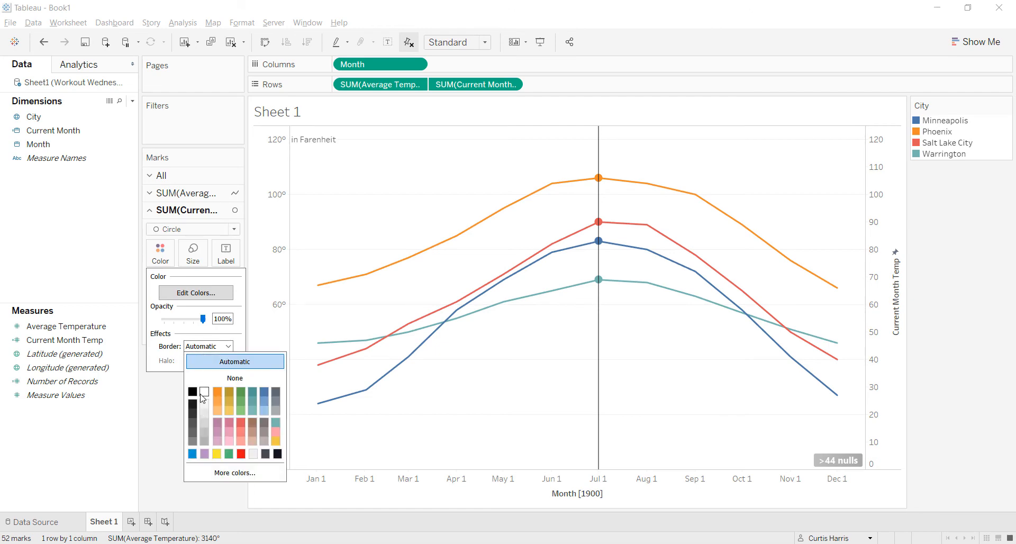
pyautogui.click(204, 393)
pyautogui.click(171, 433)
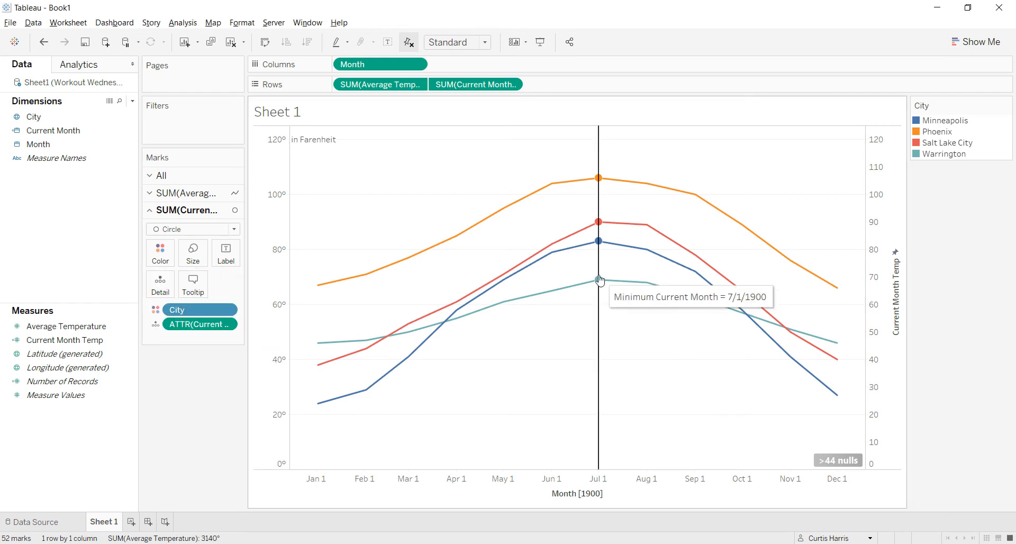
# Format the current-month reference line in light gray
pyautogui.rightClick(598, 376)
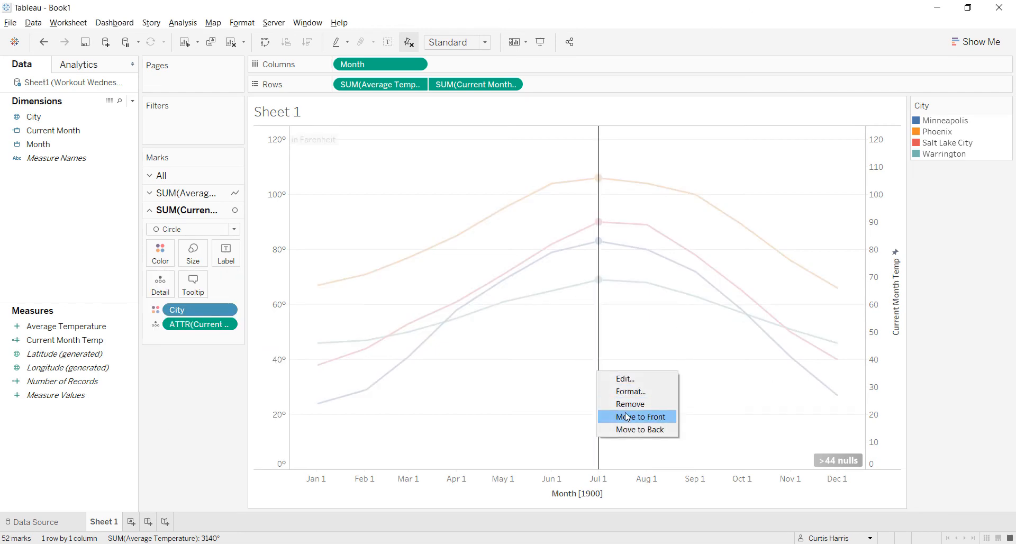
pyautogui.click(622, 394)
pyautogui.click(96, 104)
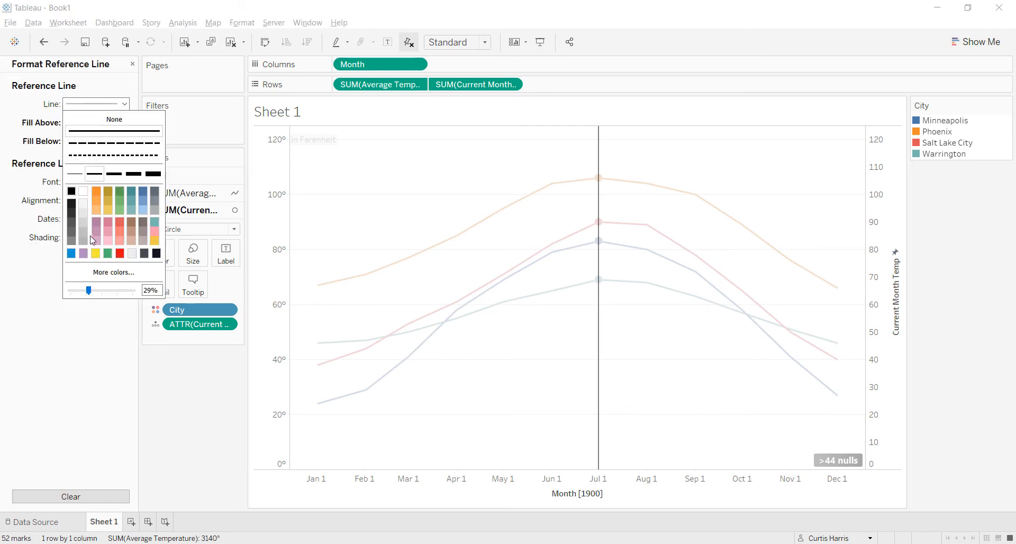
pyautogui.click(83, 222)
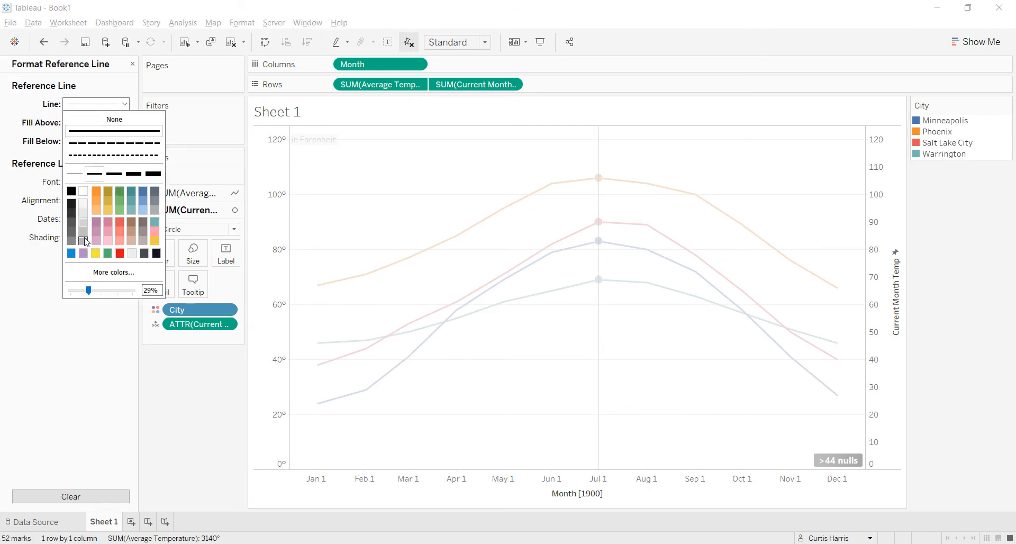
pyautogui.click(486, 402)
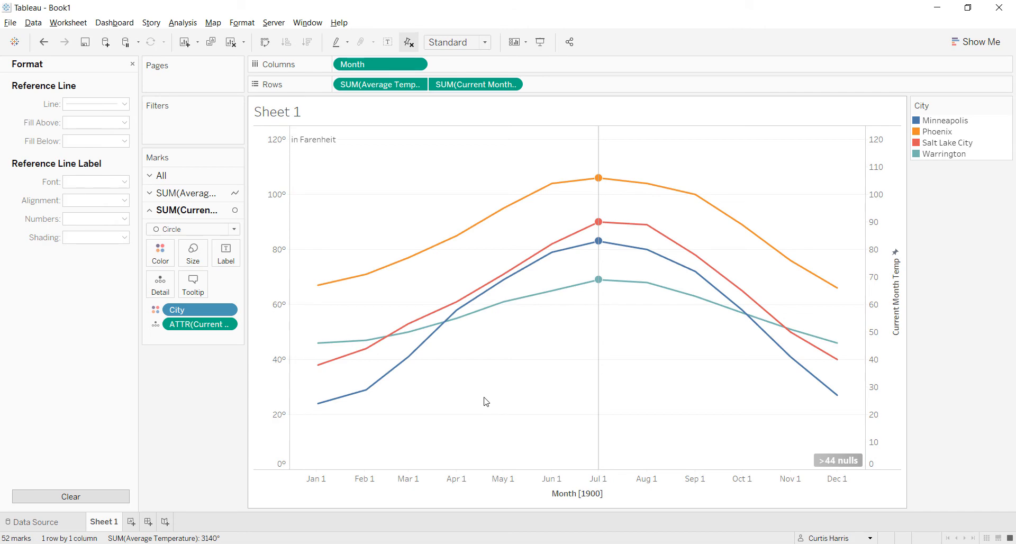
# Hide the nulls indicator and the header of the Current Month Temp axis
pyautogui.moveTo(600, 281)
pyautogui.click(842, 461)
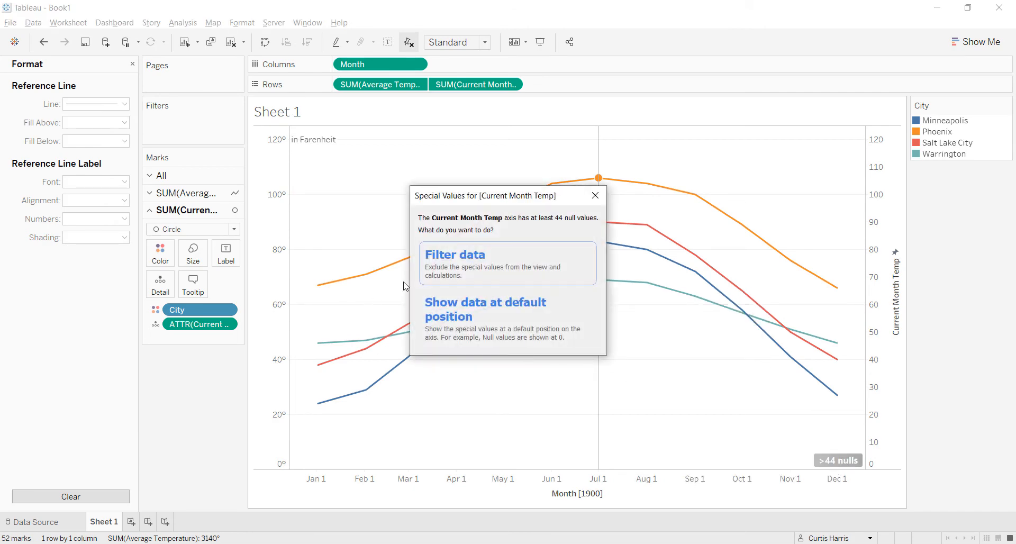
pyautogui.click(596, 194)
pyautogui.rightClick(840, 461)
pyautogui.click(879, 471)
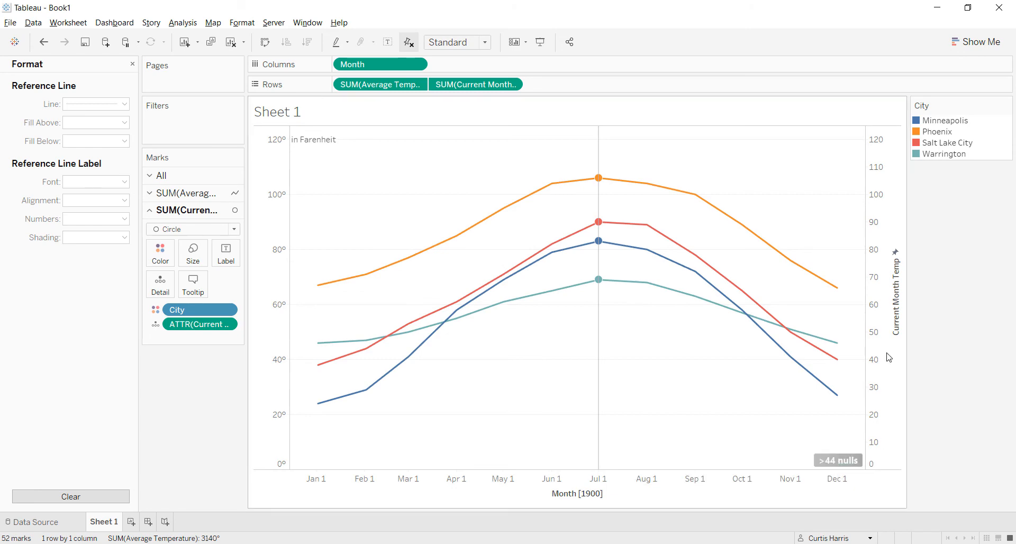
pyautogui.rightClick(890, 354)
pyautogui.click(927, 474)
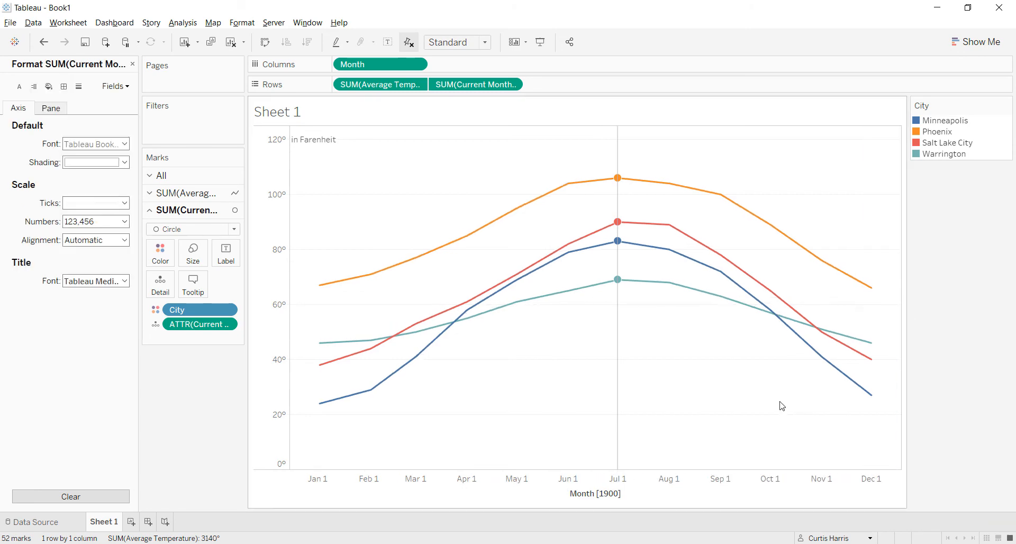
# Set the pane borders of the row divider and column divider to None and close the border formatting
pyautogui.click(242, 22)
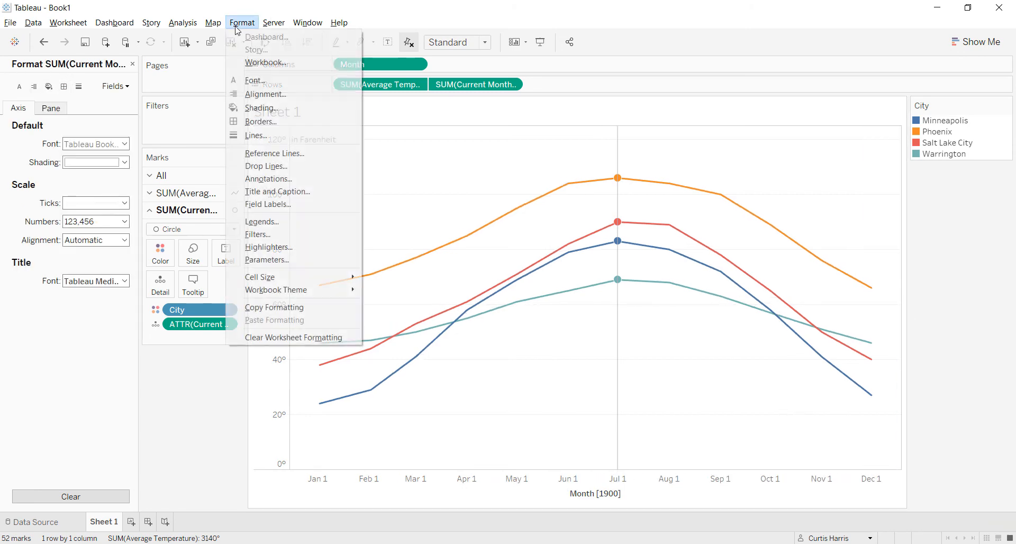
pyautogui.click(253, 121)
pyautogui.click(72, 340)
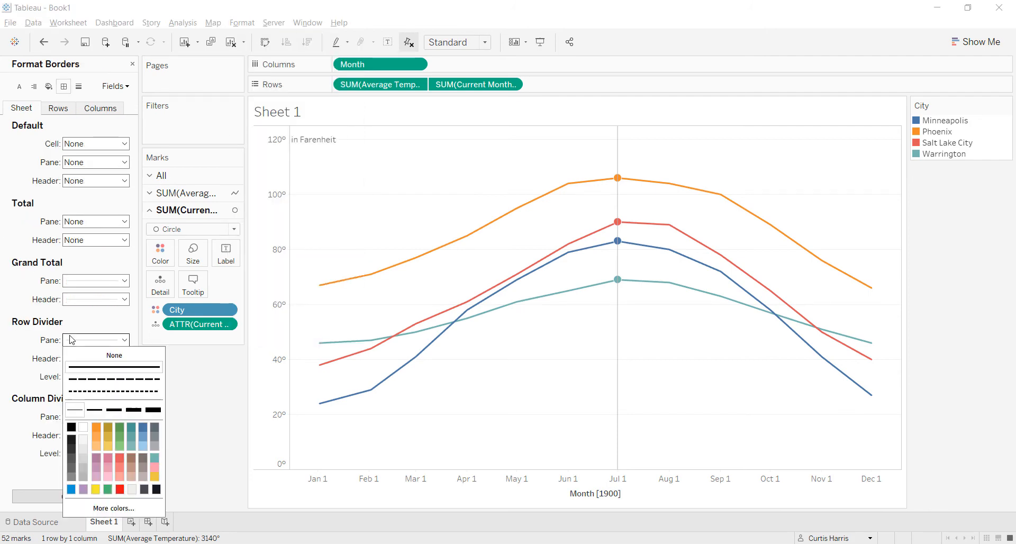
pyautogui.click(87, 357)
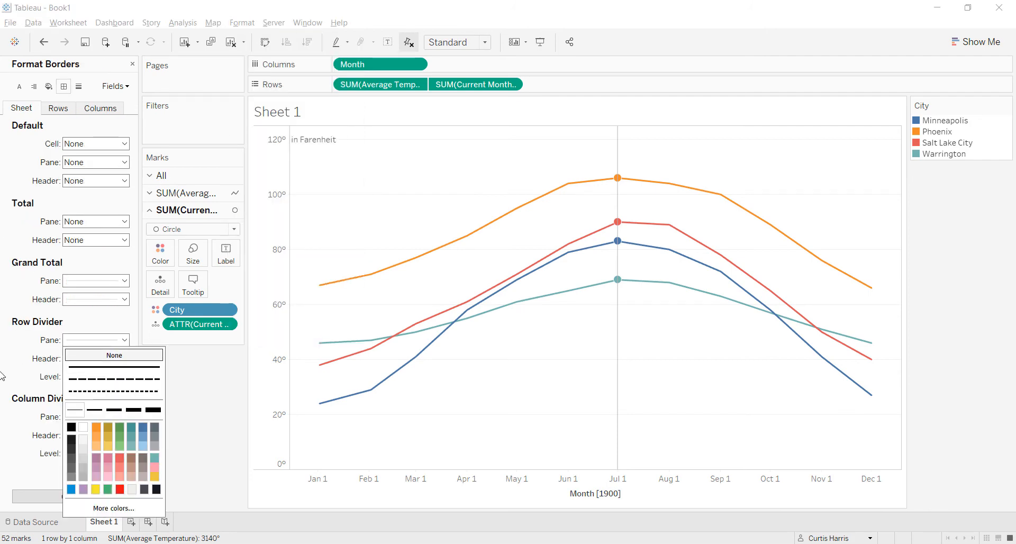
pyautogui.click(44, 372)
pyautogui.click(92, 420)
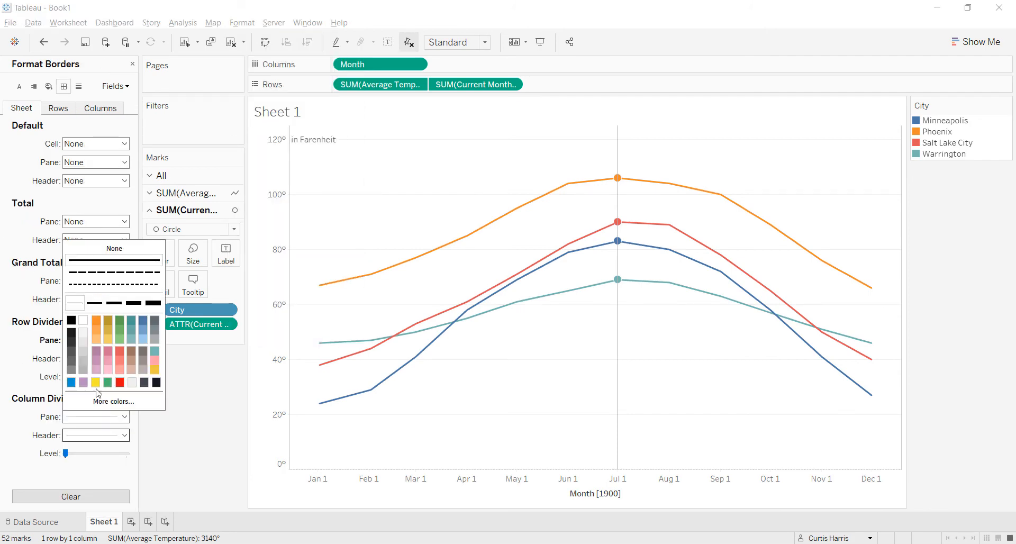
pyautogui.click(114, 249)
pyautogui.click(199, 440)
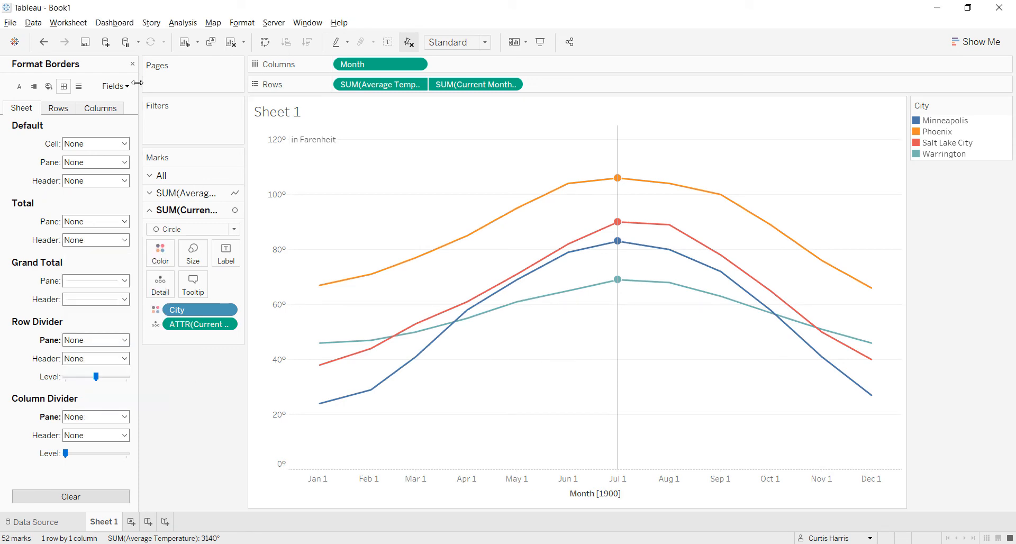
pyautogui.click(132, 64)
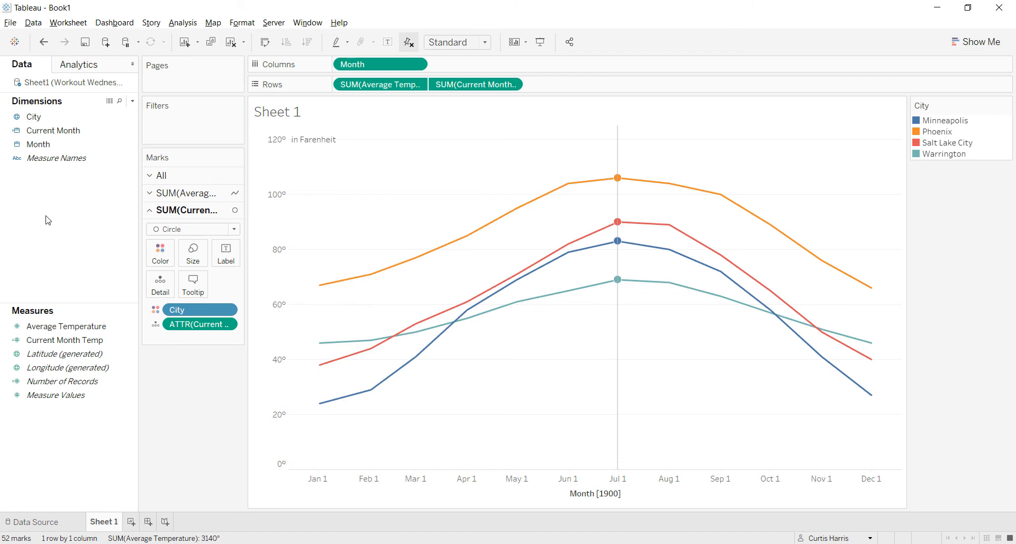
# Check the Week 28 requirement for labelling the hottest city in the browser, and return to Book1
pyautogui.hotkey('alt', 'Tab')
pyautogui.hotkey('alt', 'Tab')
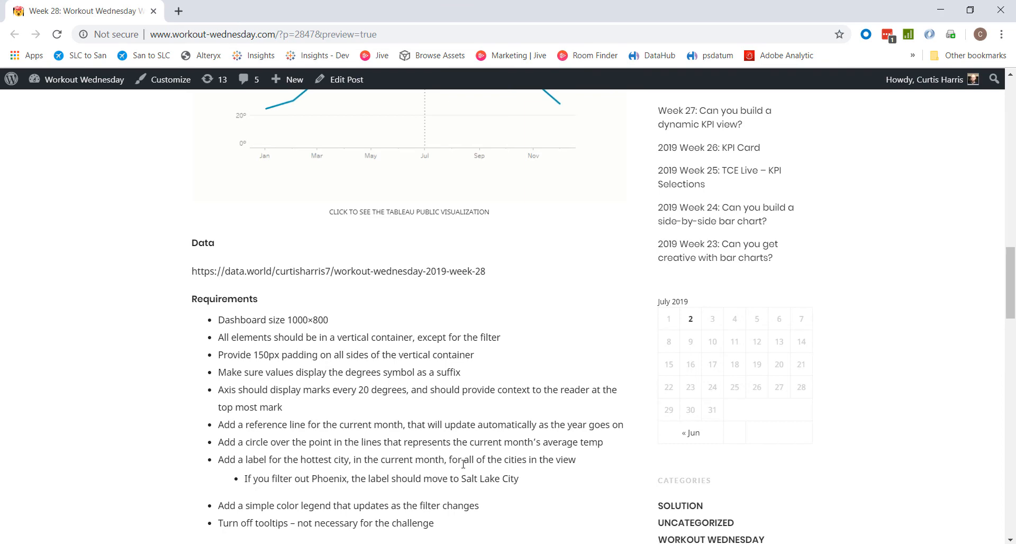
pyautogui.hotkey('alt', 'Tab')
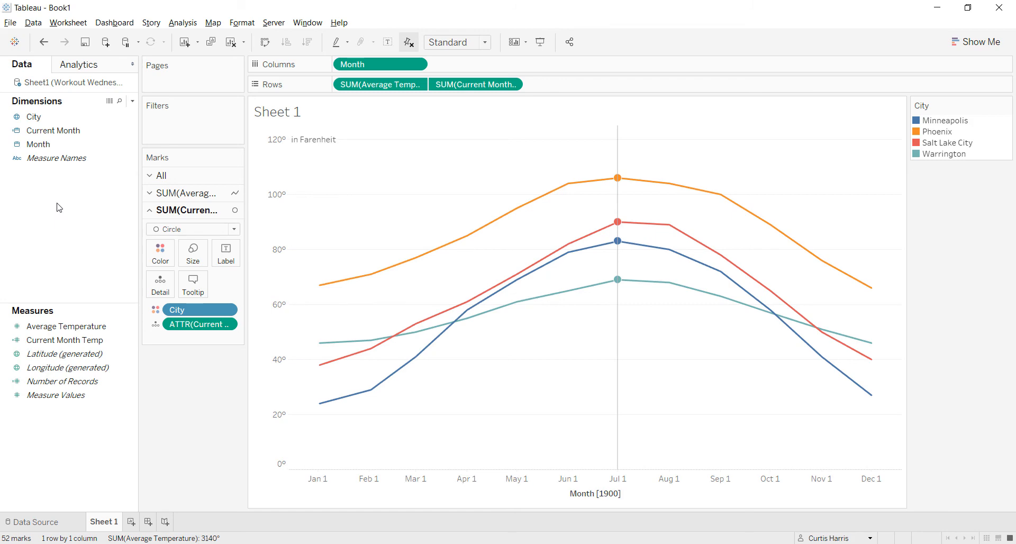
# Create a calculated field from Current Month Temp, name it Current Month Label, and reposition its editor over the lower part of the chart
pyautogui.rightClick(57, 205)
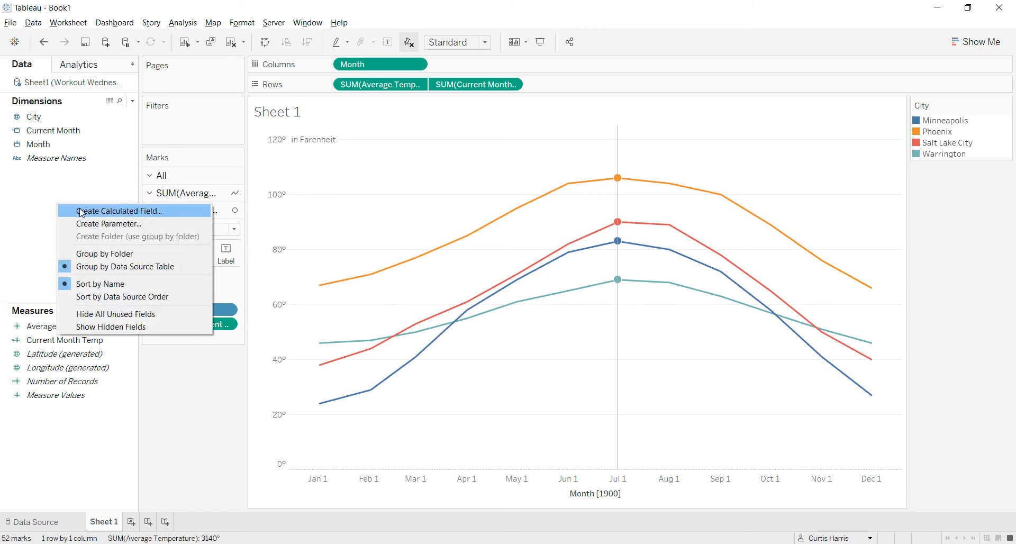
pyautogui.click(35, 237)
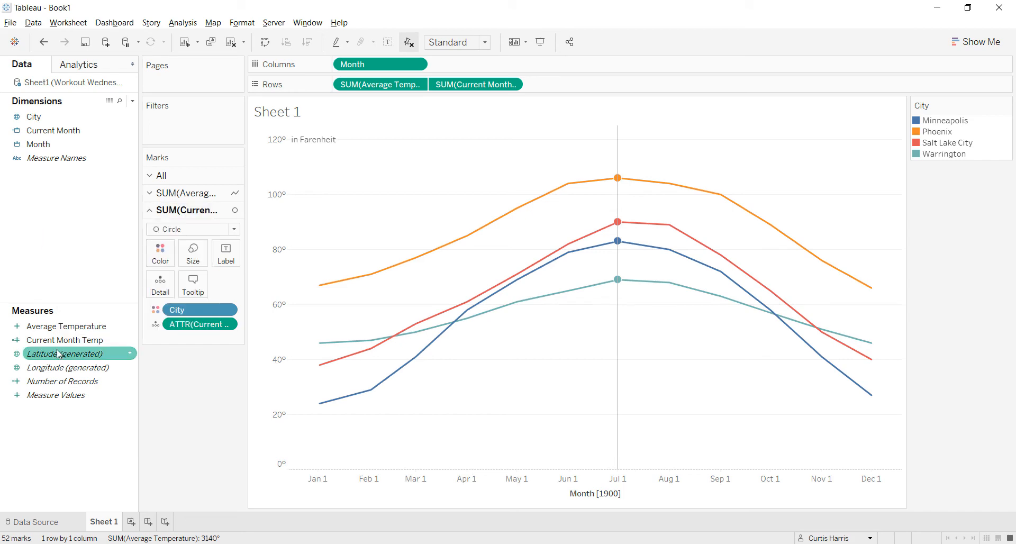
pyautogui.rightClick(59, 341)
pyautogui.moveTo(101, 207)
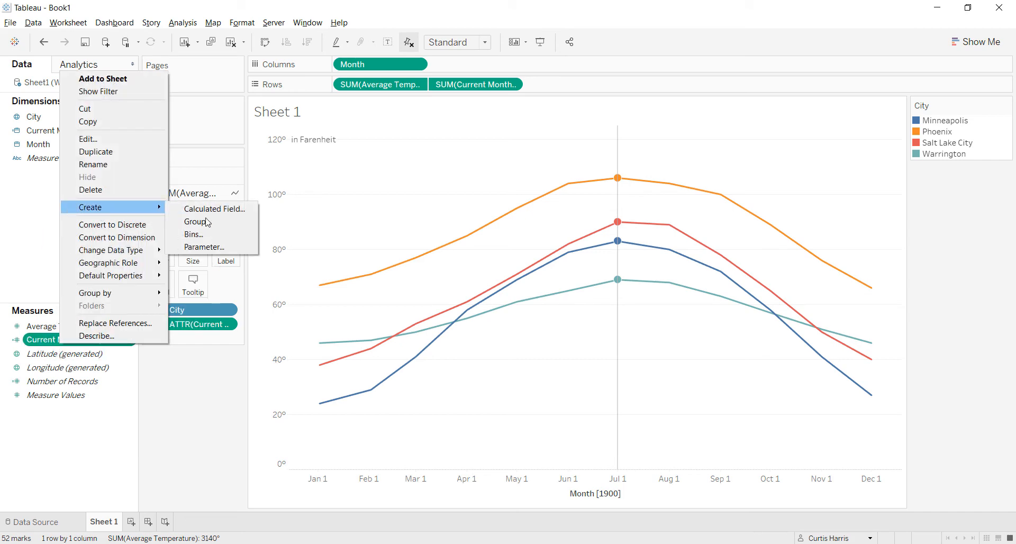
pyautogui.click(240, 207)
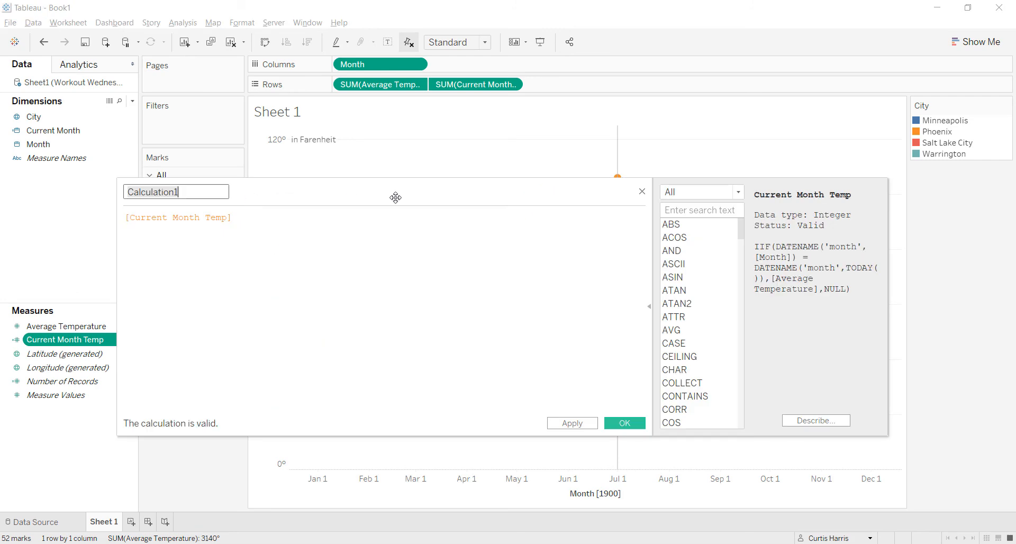
pyautogui.write('Current Mo')
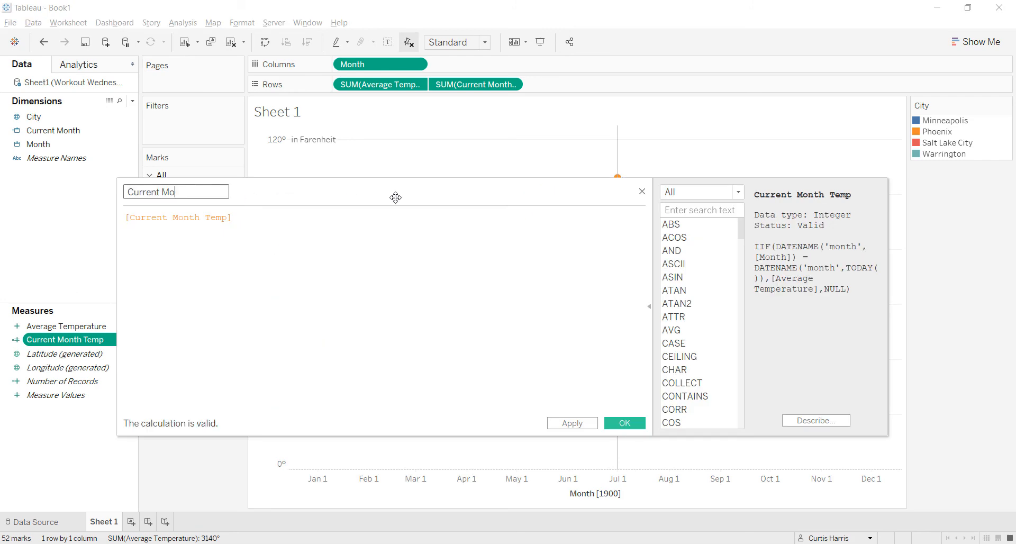
pyautogui.write('nth Label')
pyautogui.press('Tab')
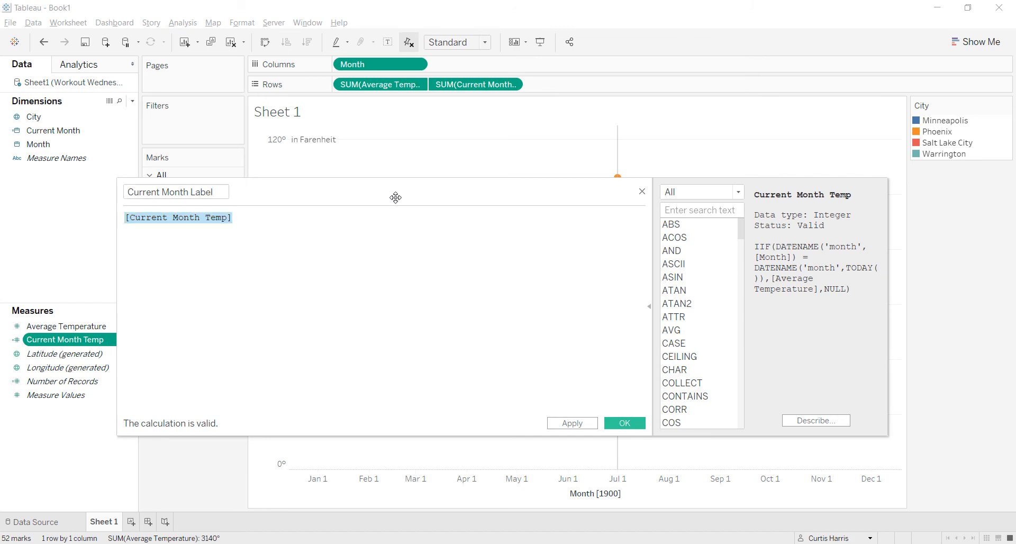
pyautogui.moveTo(396, 197); pyautogui.dragTo(468, 319)
pyautogui.click(460, 390)
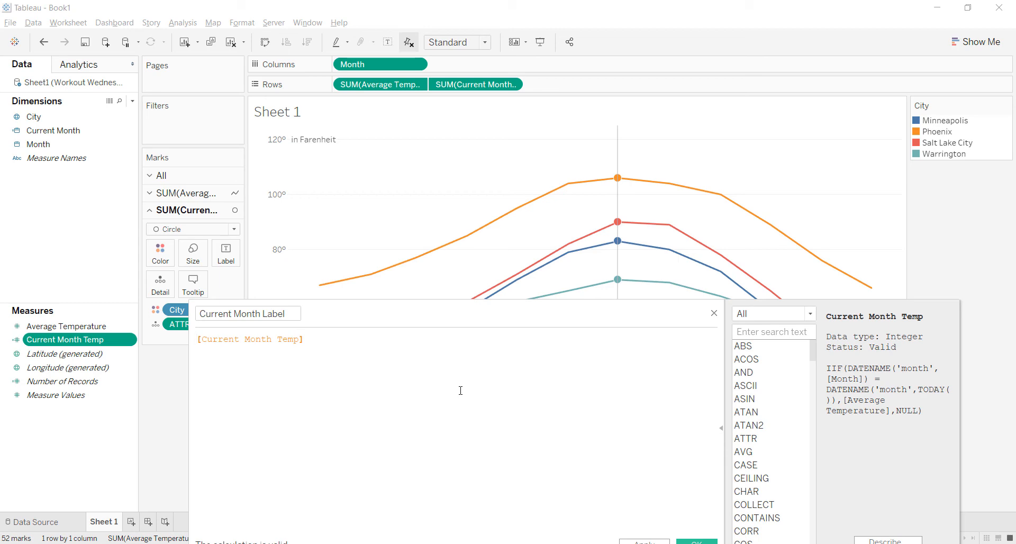
# Begin the formula with the test IIF(SUM([Current Month Temp])=WINDOW_MAX(SUM([Current Month Temp])),
pyautogui.press('Home')
pyautogui.write('II')
pyautogui.write('F(')
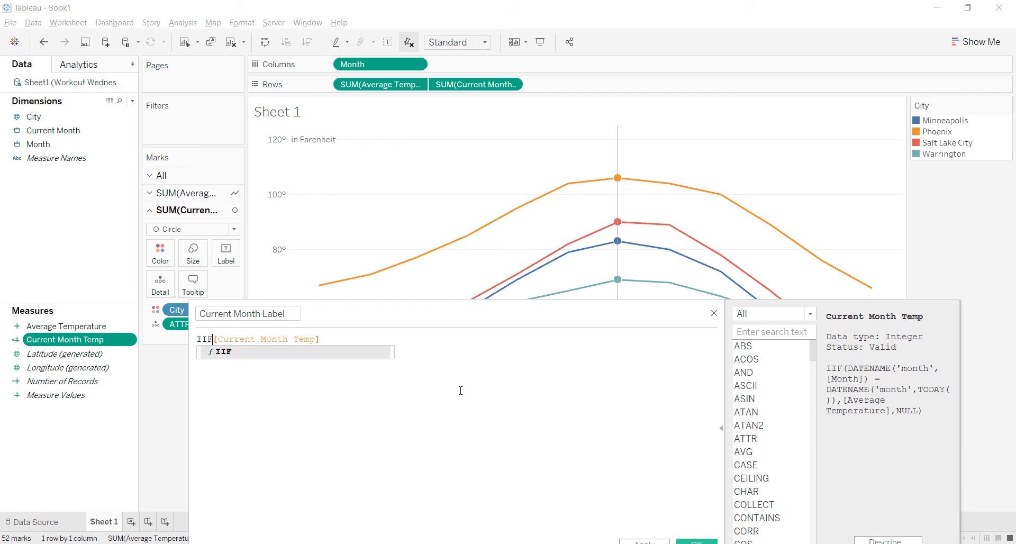
pyautogui.write('SUM(')
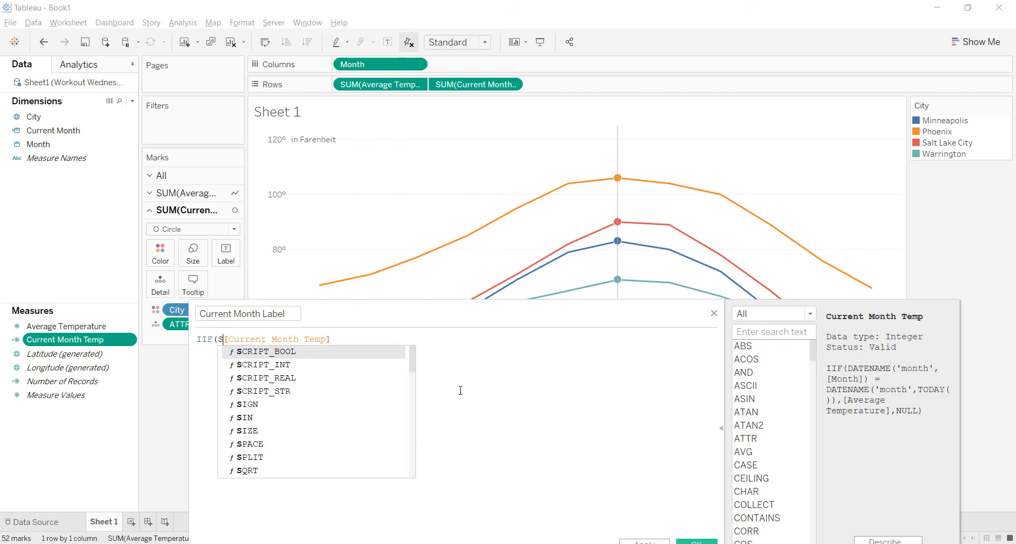
pyautogui.write(')')
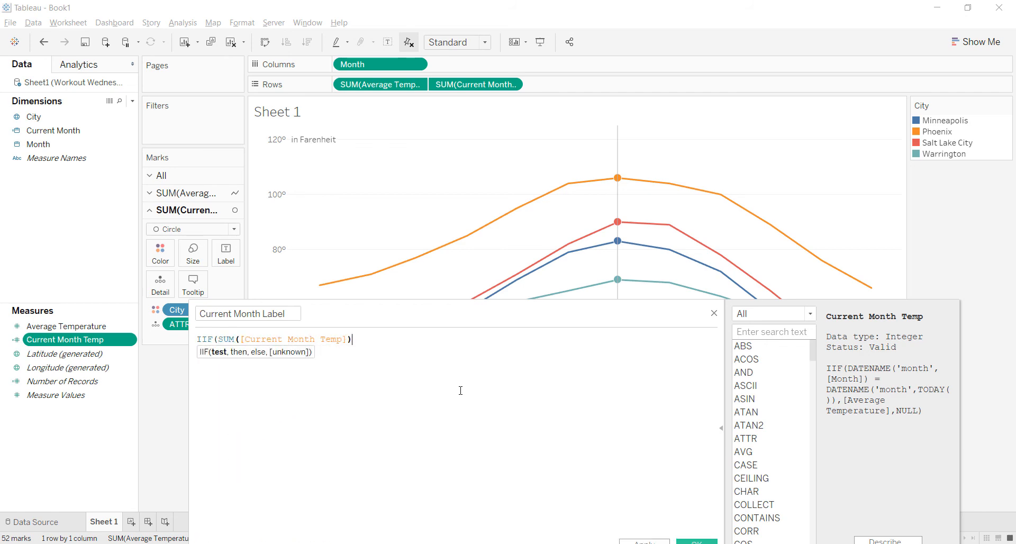
pyautogui.write(',')
pyautogui.press('BackSpace')
pyautogui.write('= WI')
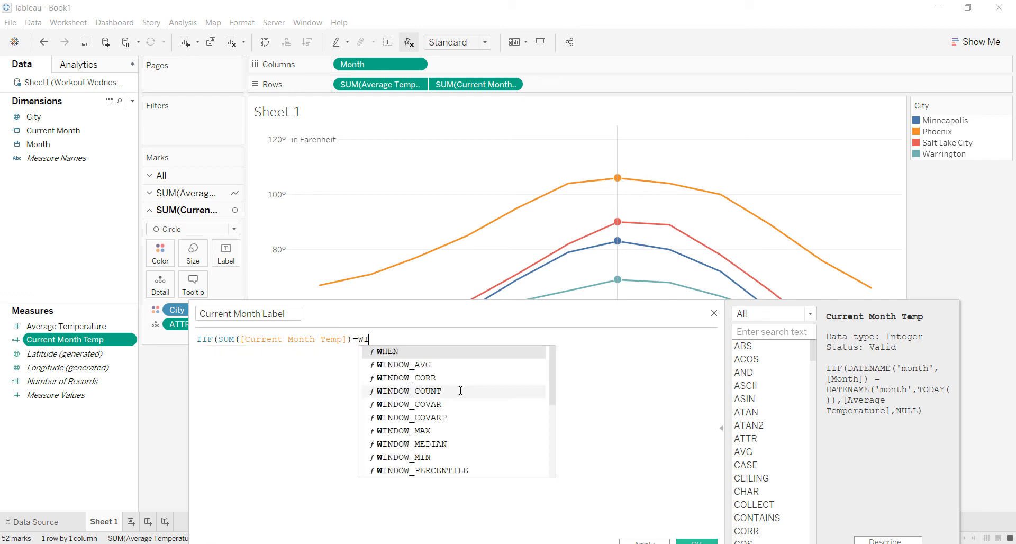
pyautogui.write('NDOW_MAX(')
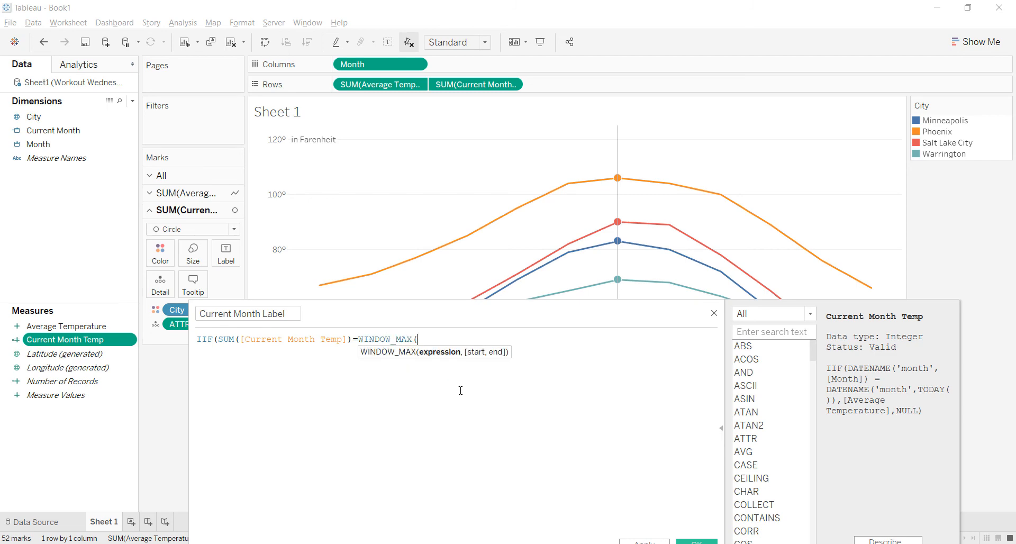
pyautogui.write('SUM(CURR')
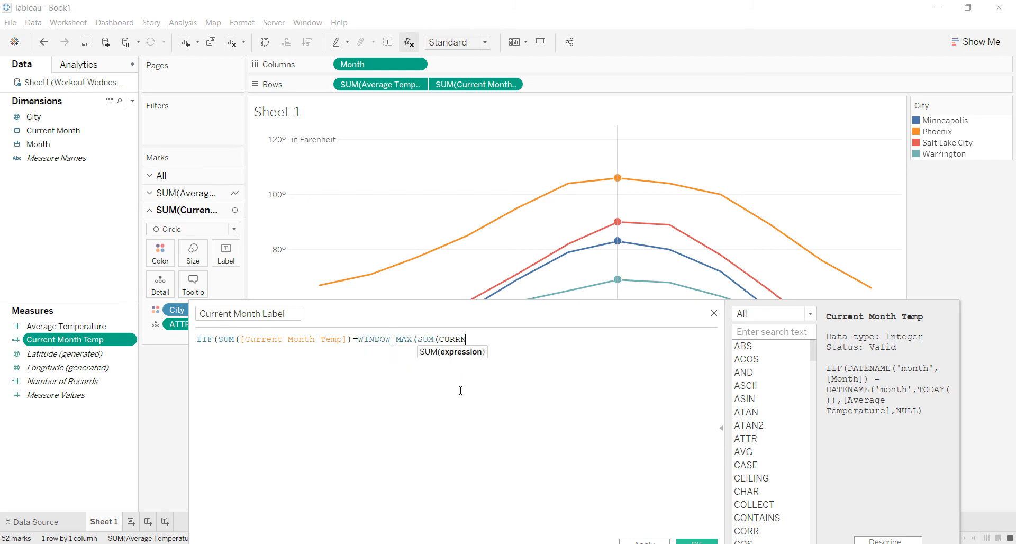
pyautogui.press('Down')
pyautogui.write(')')
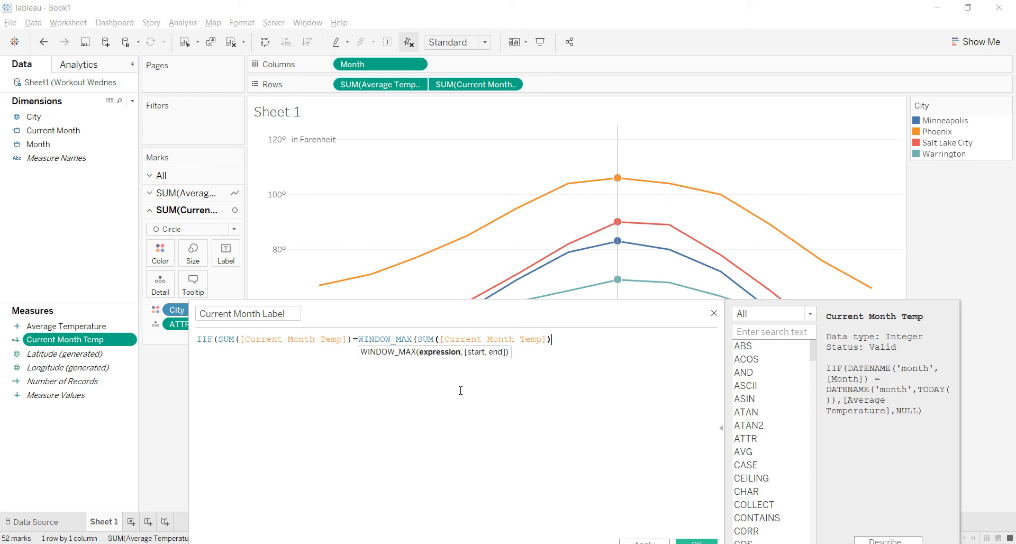
pyautogui.write('),')
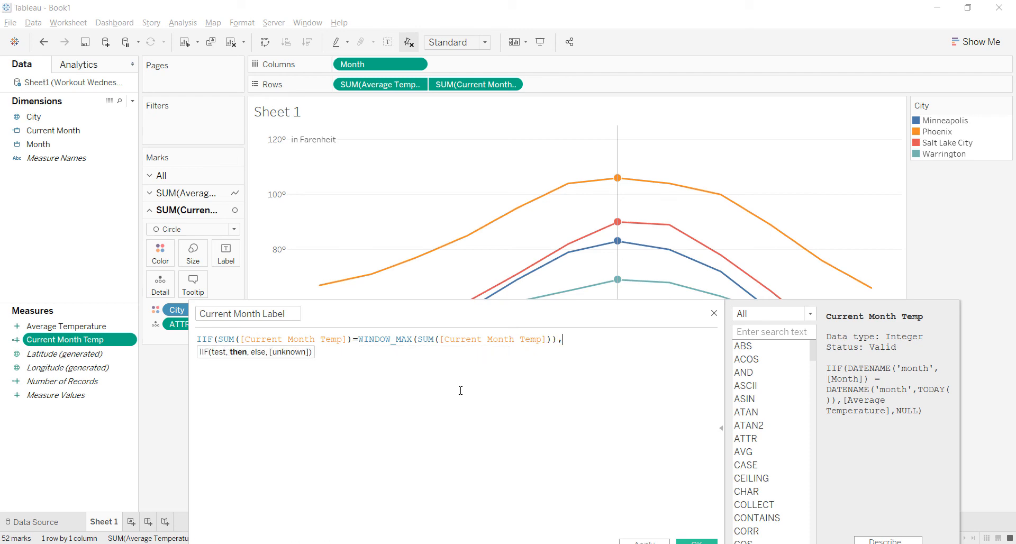
# Complete the formula with SUM([Current Month Temp]),NULL) as its results and save the Current Month Label field
pyautogui.write('SUM(CURR')
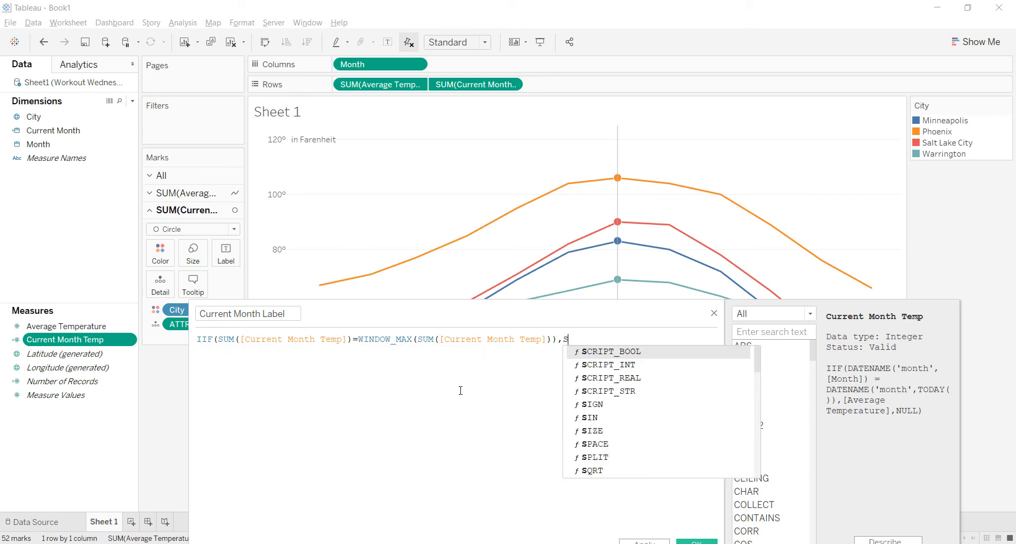
pyautogui.press('Down')
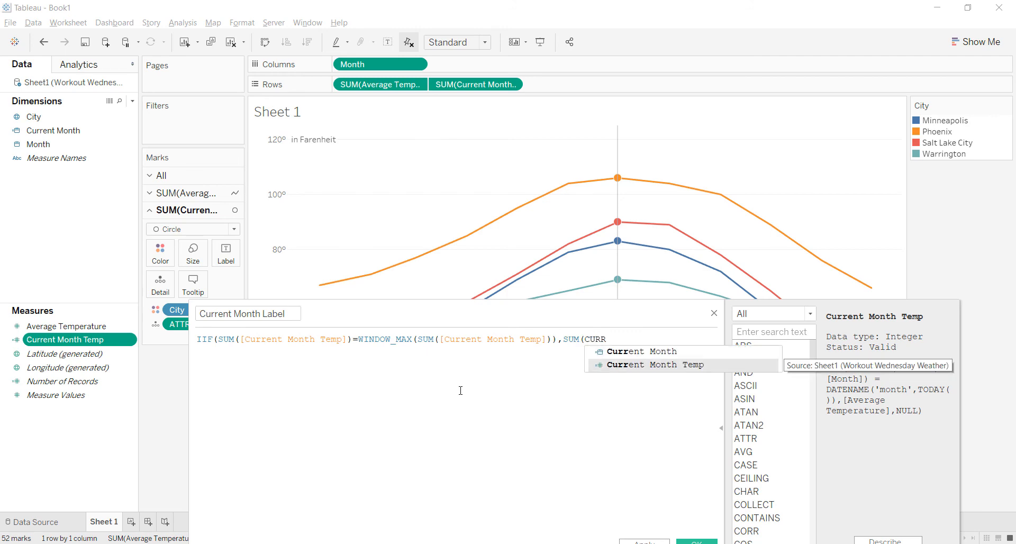
pyautogui.press('Return')
pyautogui.write('),')
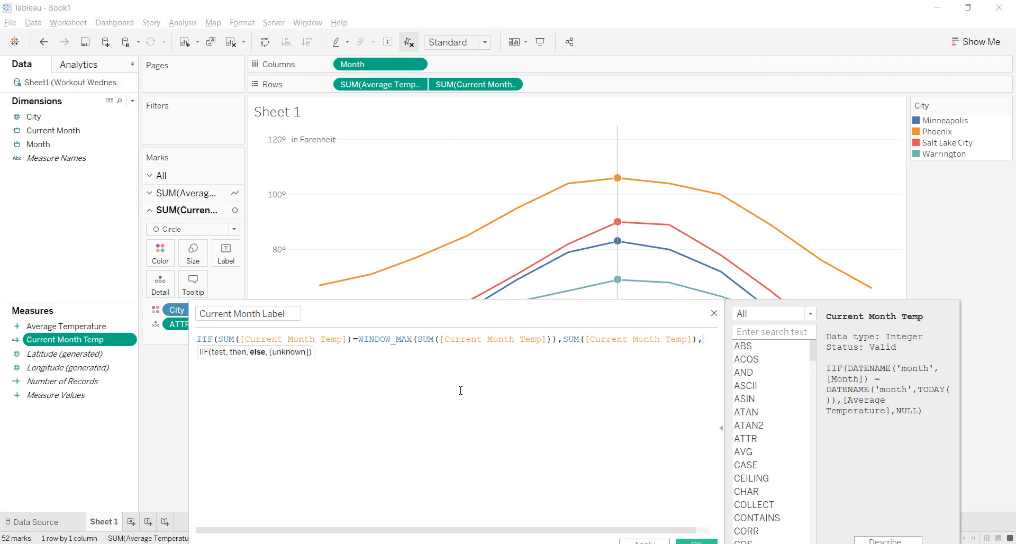
pyautogui.write('NULL)')
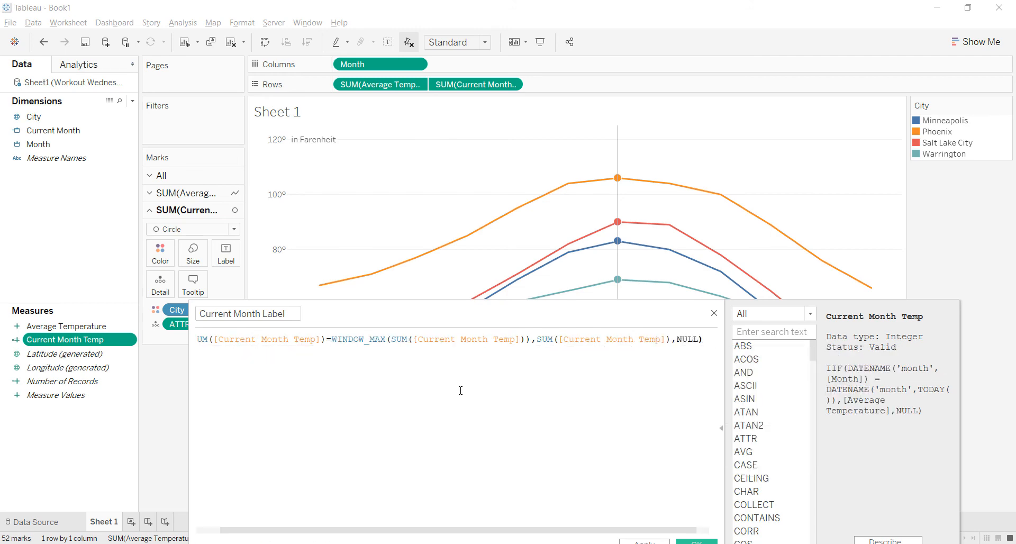
pyautogui.moveTo(429, 316); pyautogui.dragTo(370, 195)
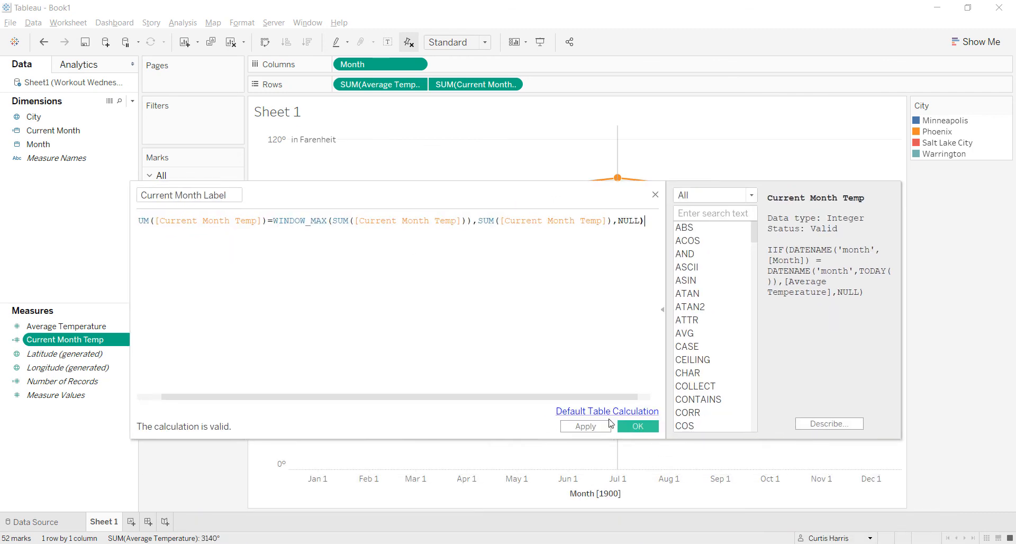
pyautogui.click(638, 427)
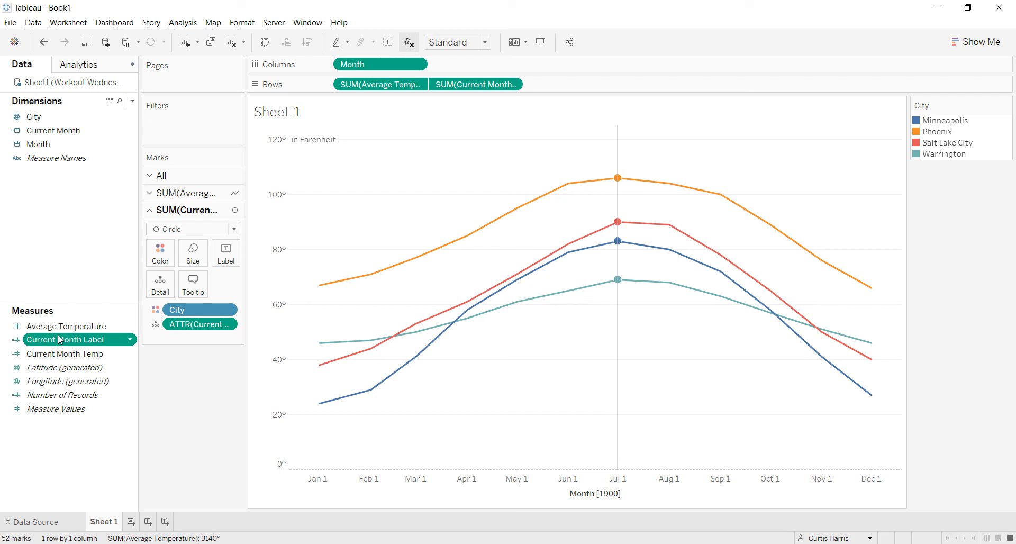
# Label the Average Temperature lines with Current Month Label and compute its table calculation across the cities
pyautogui.click(178, 195)
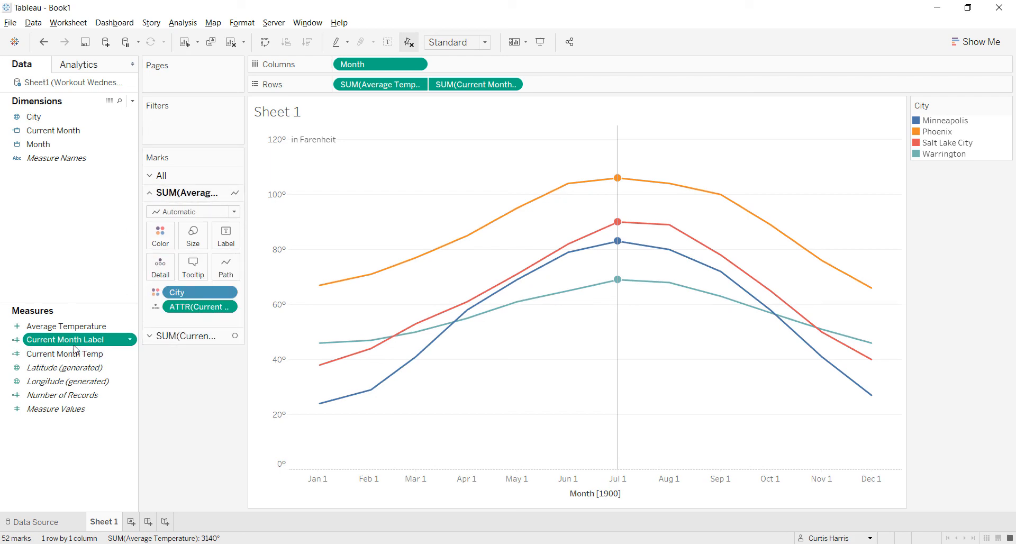
pyautogui.moveTo(76, 350); pyautogui.dragTo(222, 240)
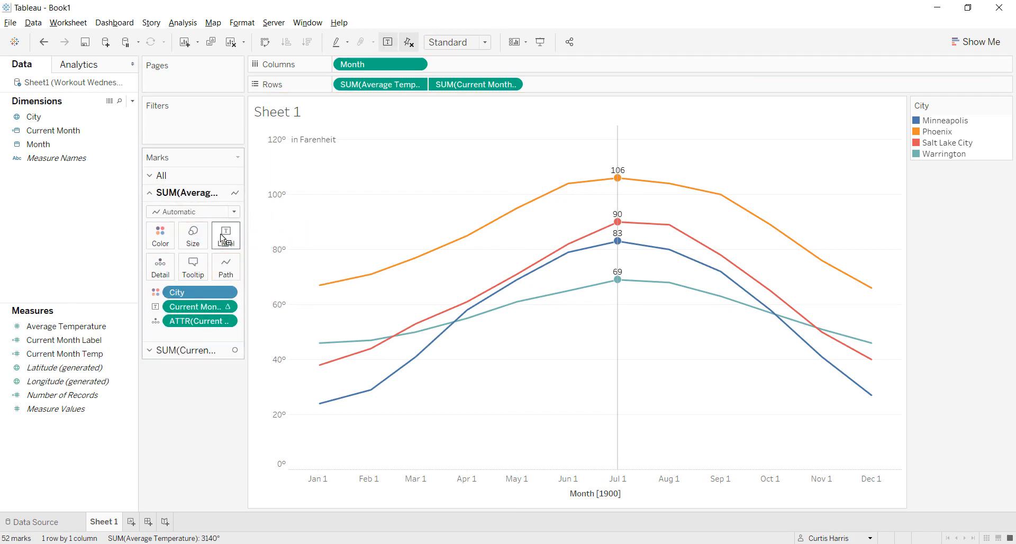
pyautogui.click(227, 308)
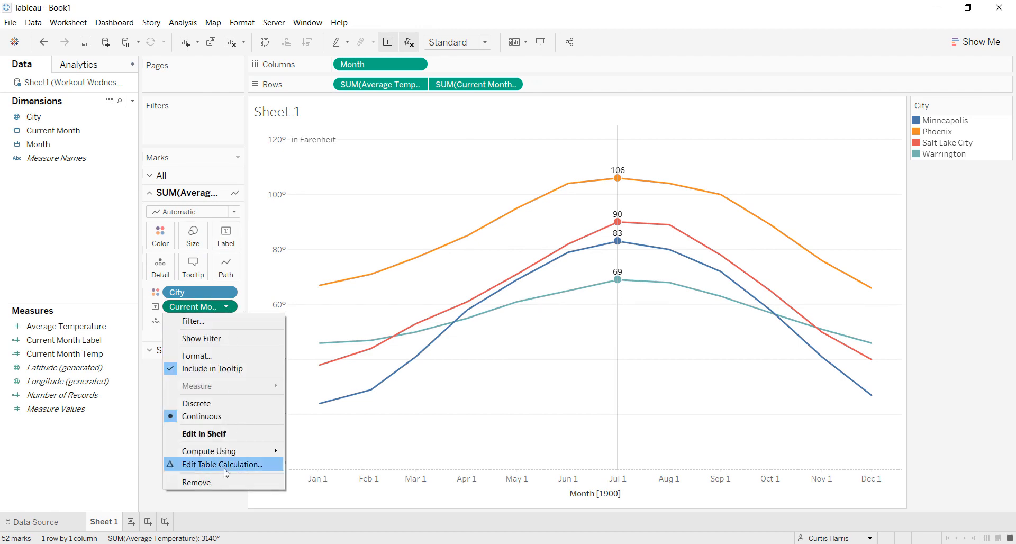
pyautogui.moveTo(236, 451)
pyautogui.click(339, 484)
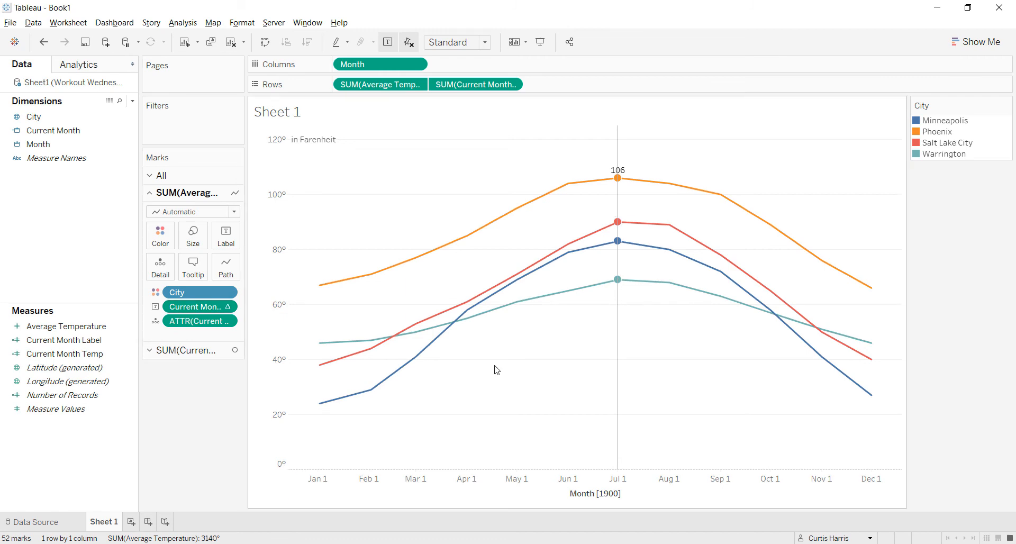
# Show the City filter on the worksheet
pyautogui.moveTo(617, 179)
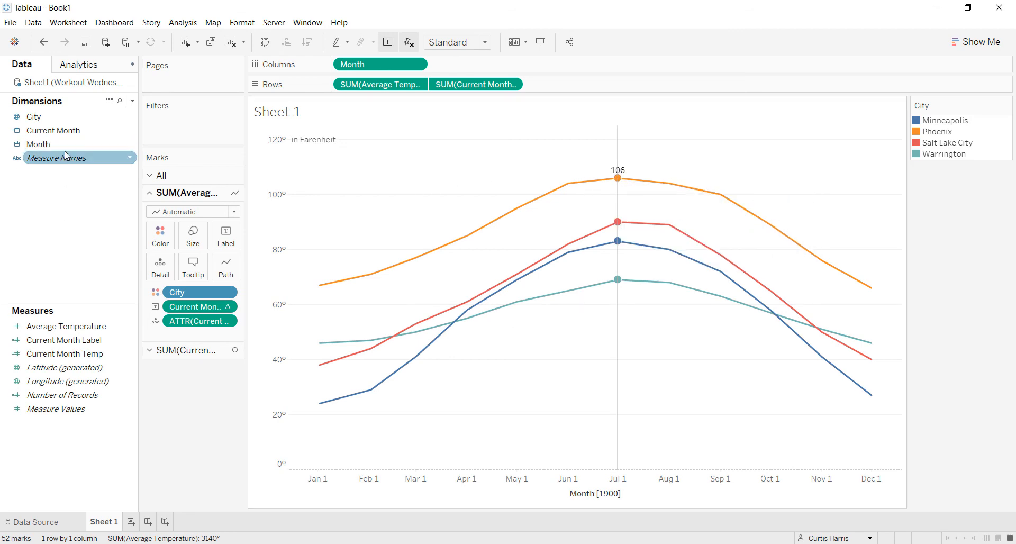
pyautogui.rightClick(60, 121)
pyautogui.click(98, 140)
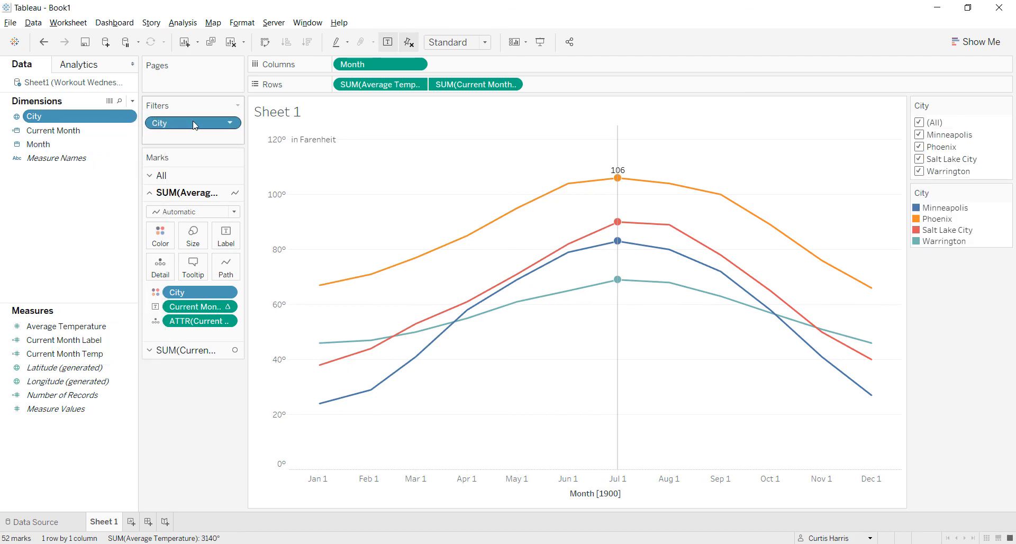
# Test the hottest-city label by excluding Phoenix, excluding Salt Lake City instead, and reselecting all cities
pyautogui.click(920, 147)
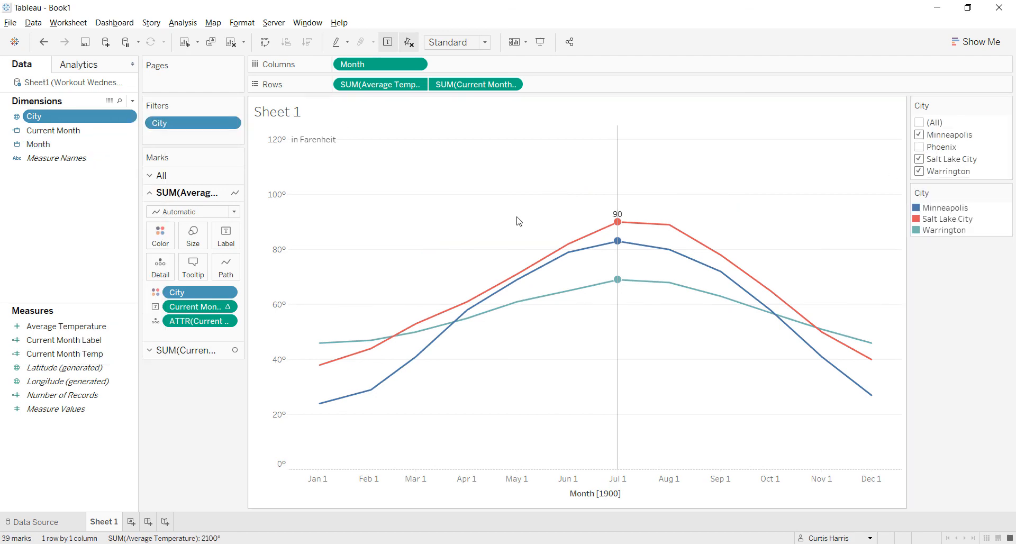
pyautogui.click(922, 161)
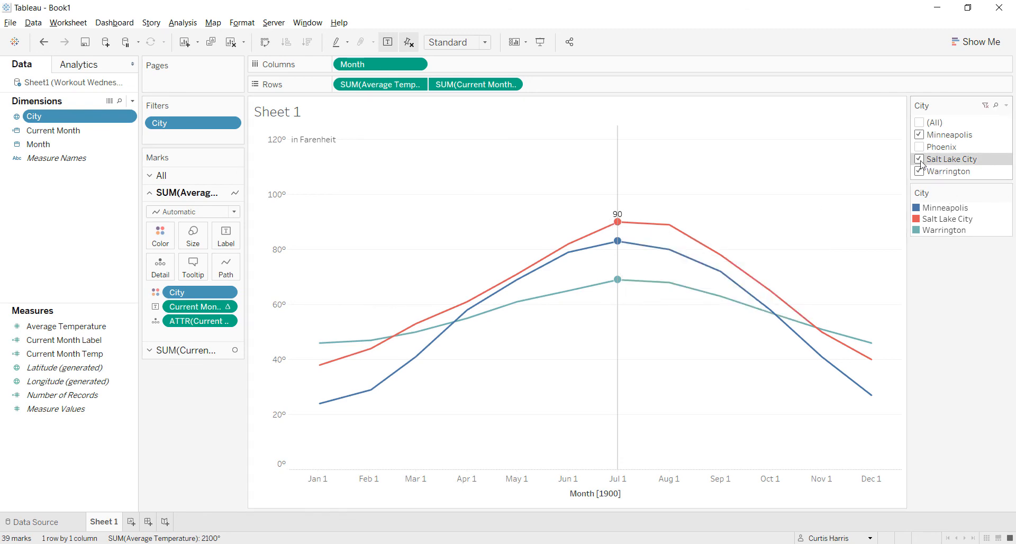
pyautogui.click(921, 147)
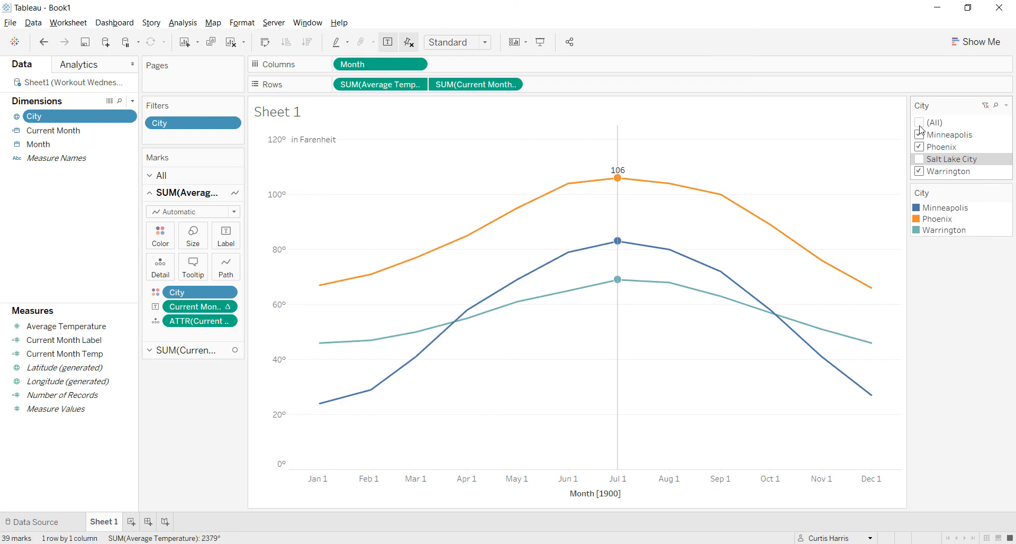
pyautogui.click(920, 124)
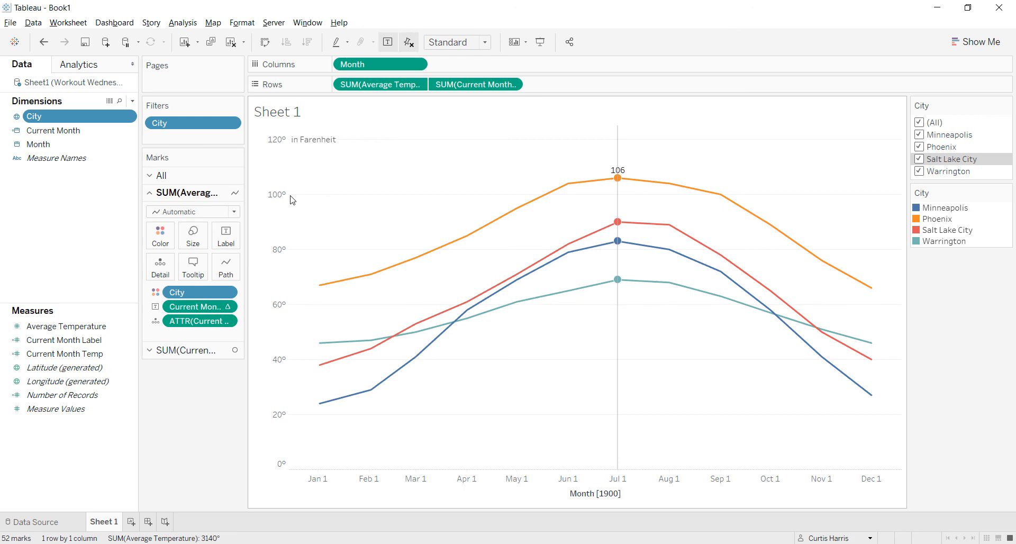
# Check the remaining Week 28 requirements on the color legend and tooltips in the browser, and return to Book1
pyautogui.hotkey('alt', 'Tab')
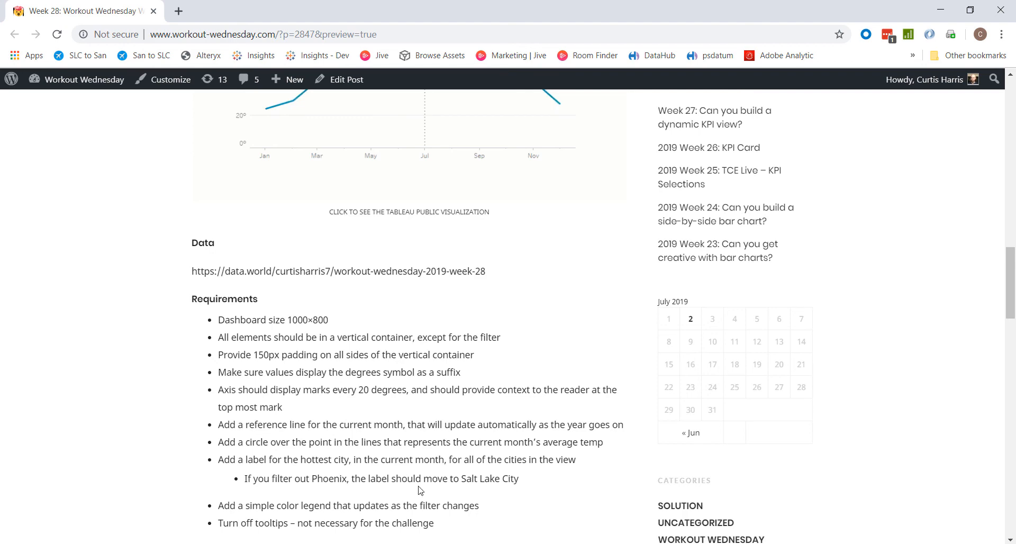
pyautogui.scroll(-2, 420, 490)
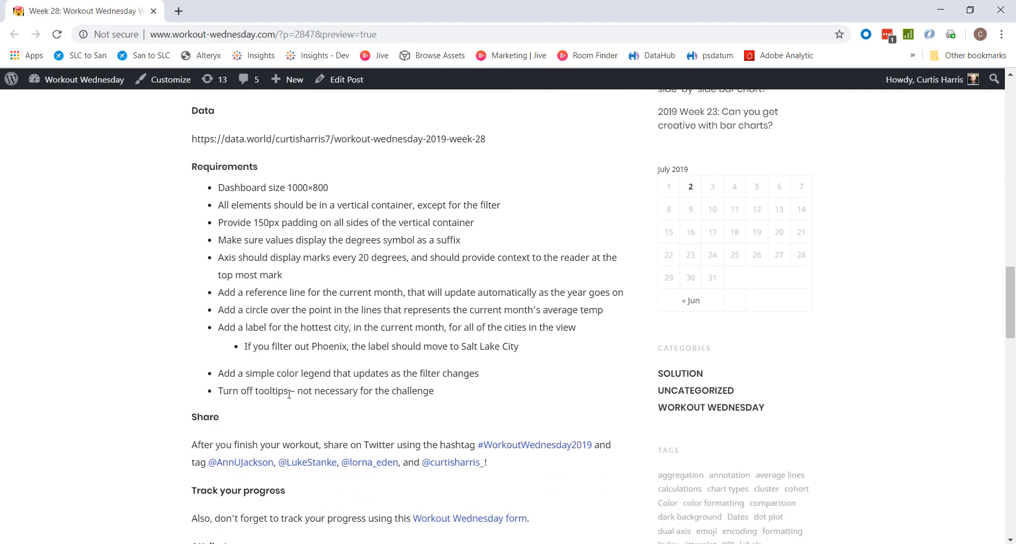
pyautogui.scroll(2, 289, 394)
pyautogui.hotkey('alt', 'Tab')
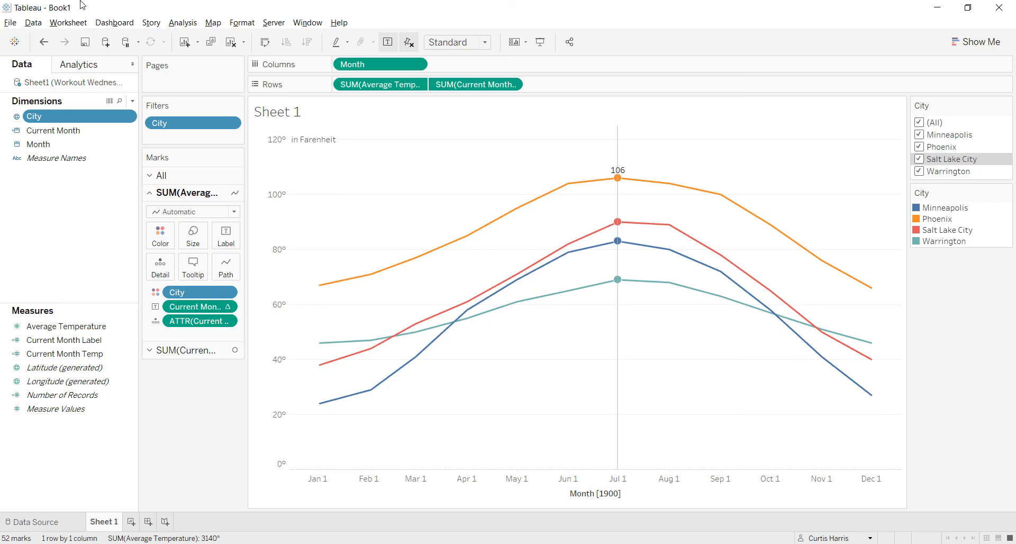
# Turn off tooltips and command buttons for Sheet 1
pyautogui.click(79, 23)
pyautogui.click(94, 113)
pyautogui.click(80, 23)
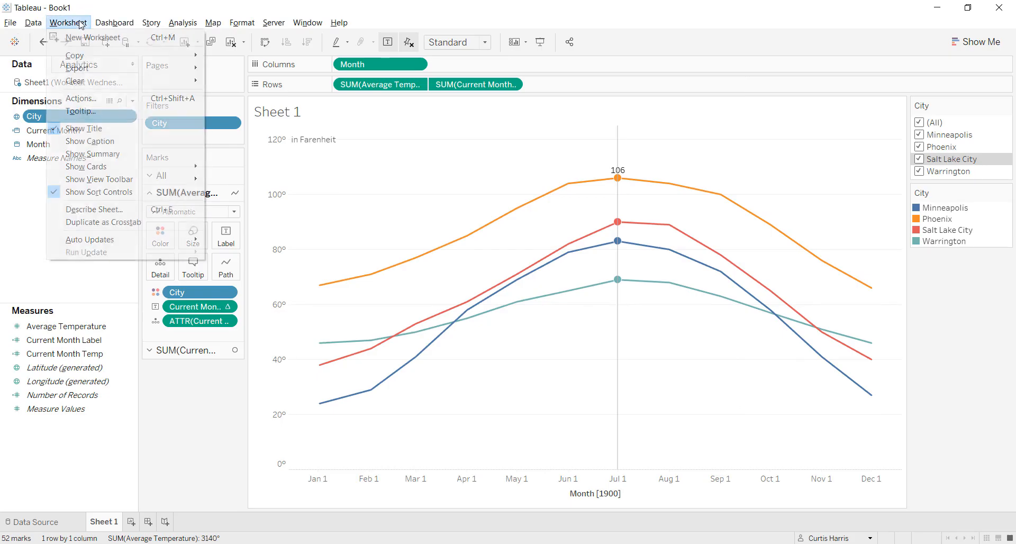
pyautogui.click(94, 112)
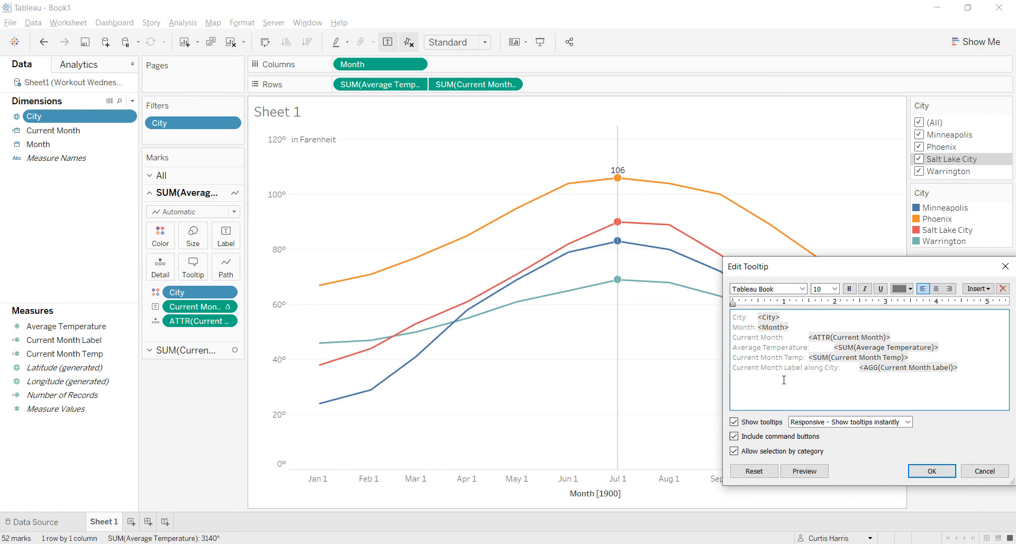
pyautogui.click(734, 422)
pyautogui.click(734, 436)
pyautogui.click(734, 451)
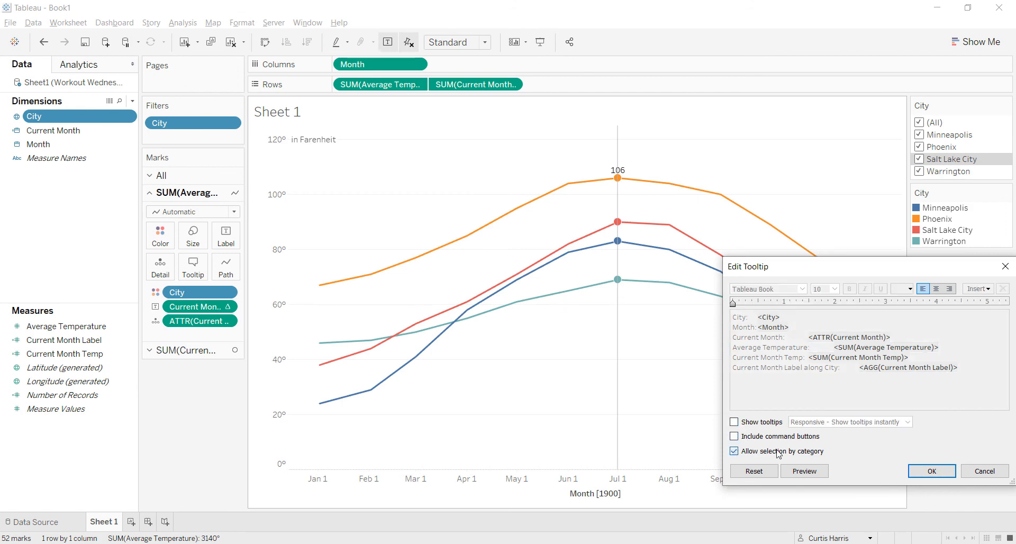
pyautogui.click(932, 471)
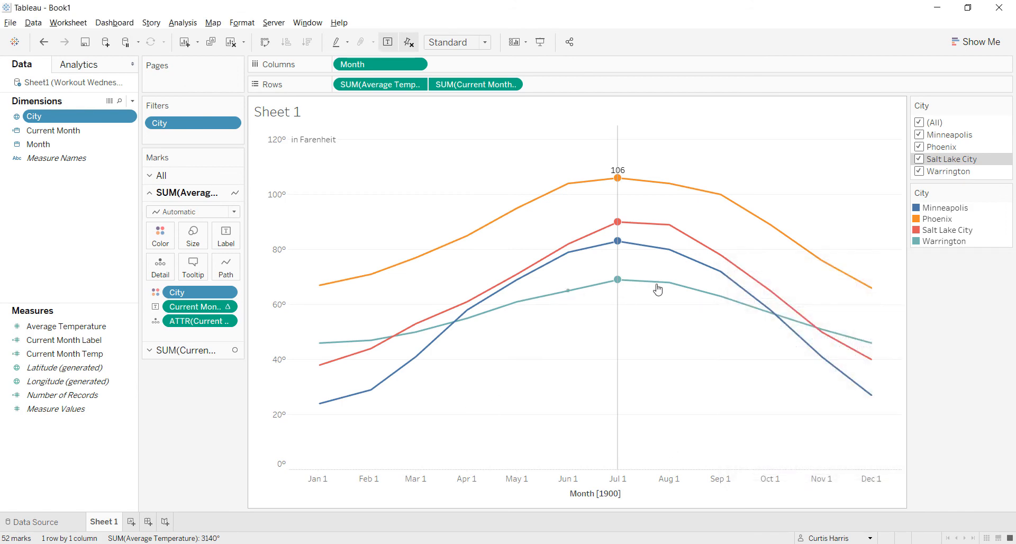
# Create a new worksheet with City in the columns and as text, and hide the City header
pyautogui.click(132, 522)
pyautogui.moveTo(64, 117); pyautogui.dragTo(387, 73)
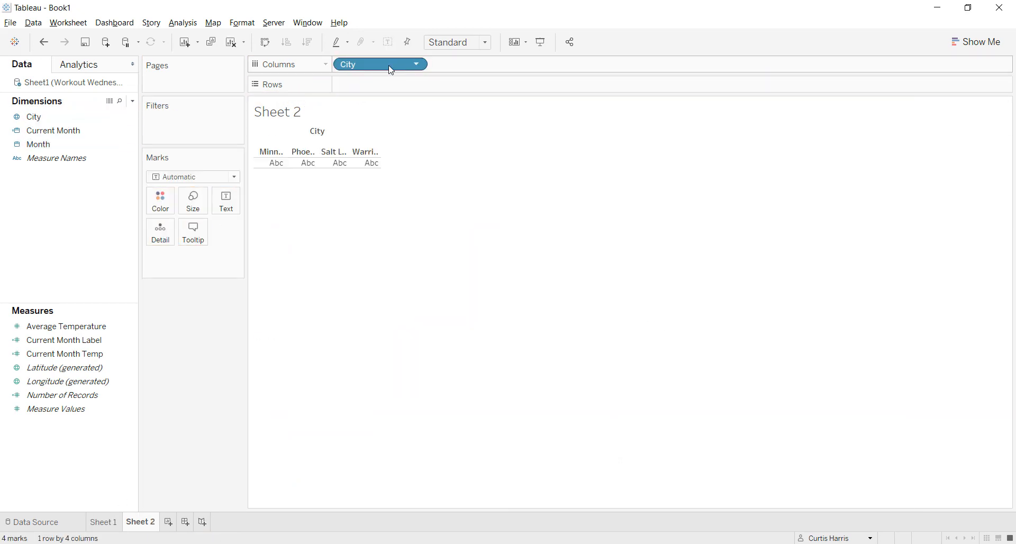
pyautogui.moveTo(386, 67); pyautogui.dragTo(232, 214)
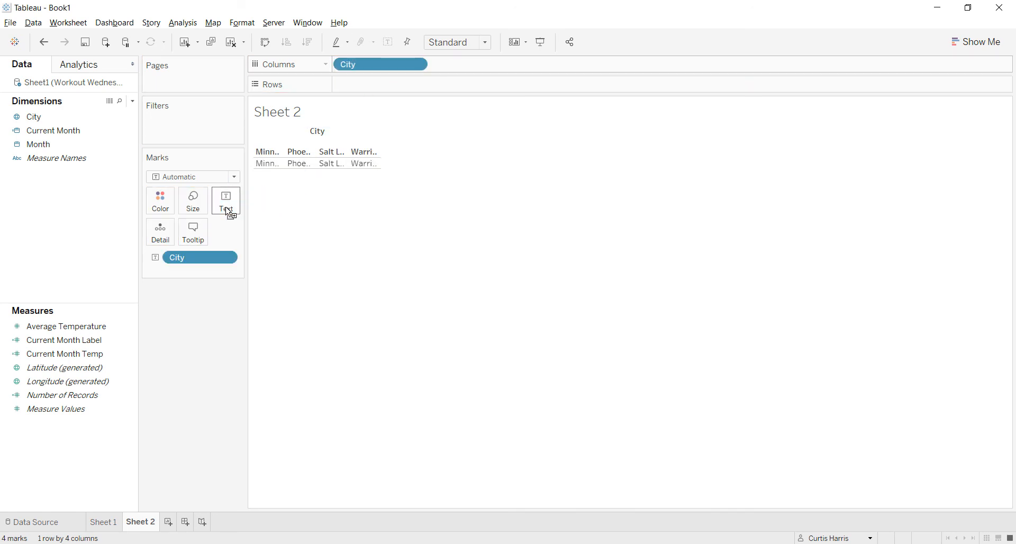
pyautogui.rightClick(373, 72)
pyautogui.click(413, 149)
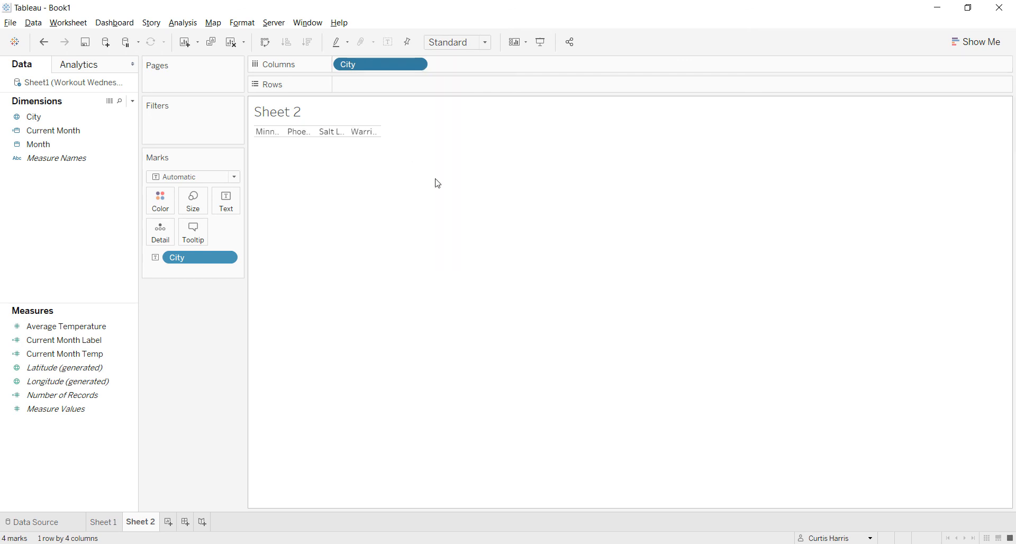
# Fit Sheet 2 to the entire view and color the city names by City
pyautogui.click(481, 43)
pyautogui.click(463, 91)
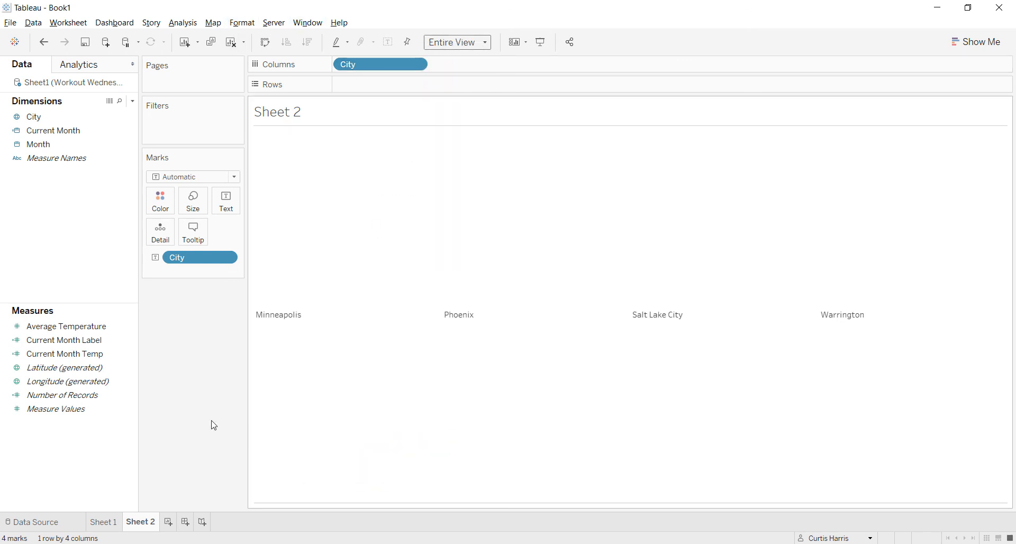
pyautogui.moveTo(194, 260); pyautogui.dragTo(160, 202)
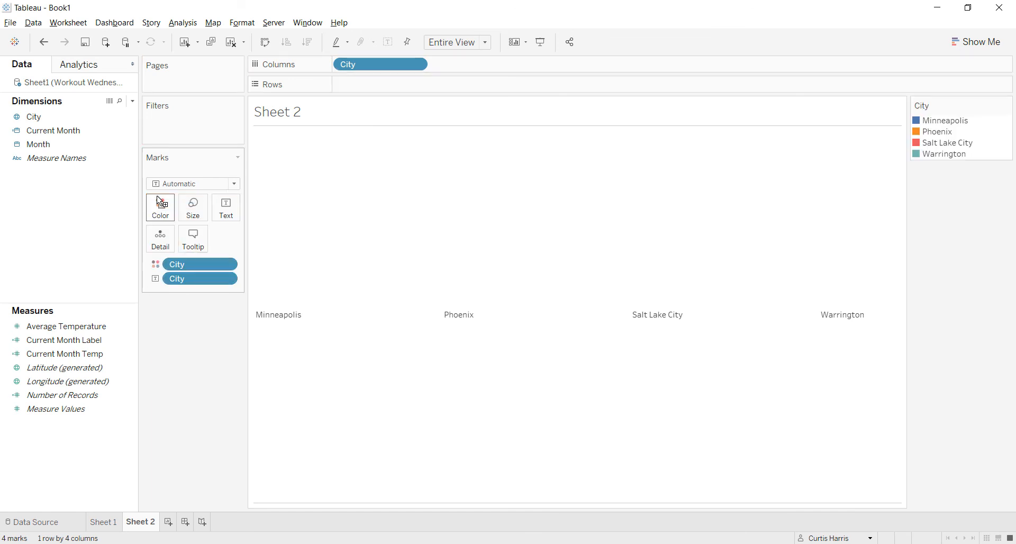
# Sort the City columns in descending order by the sum of Current Month Temp
pyautogui.rightClick(377, 61)
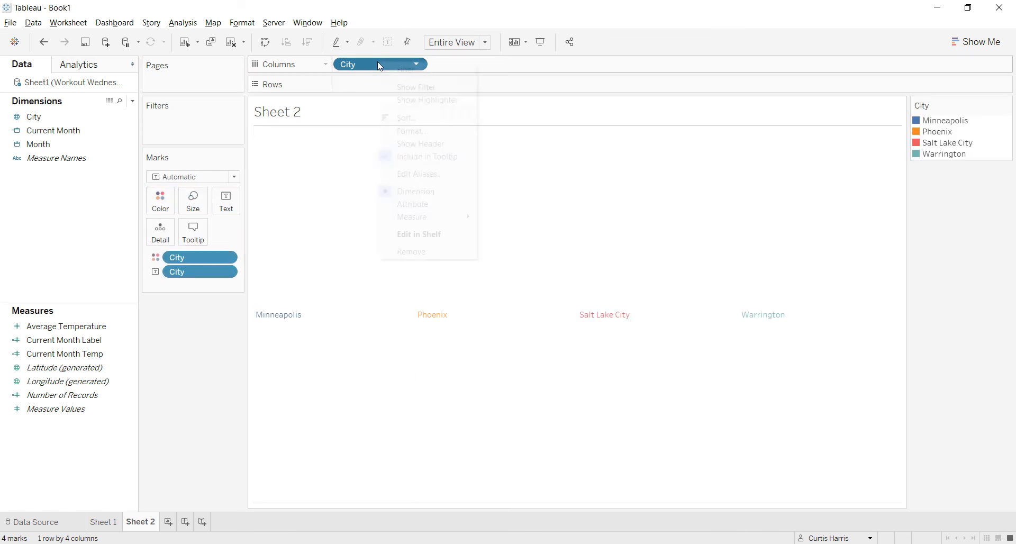
pyautogui.click(408, 120)
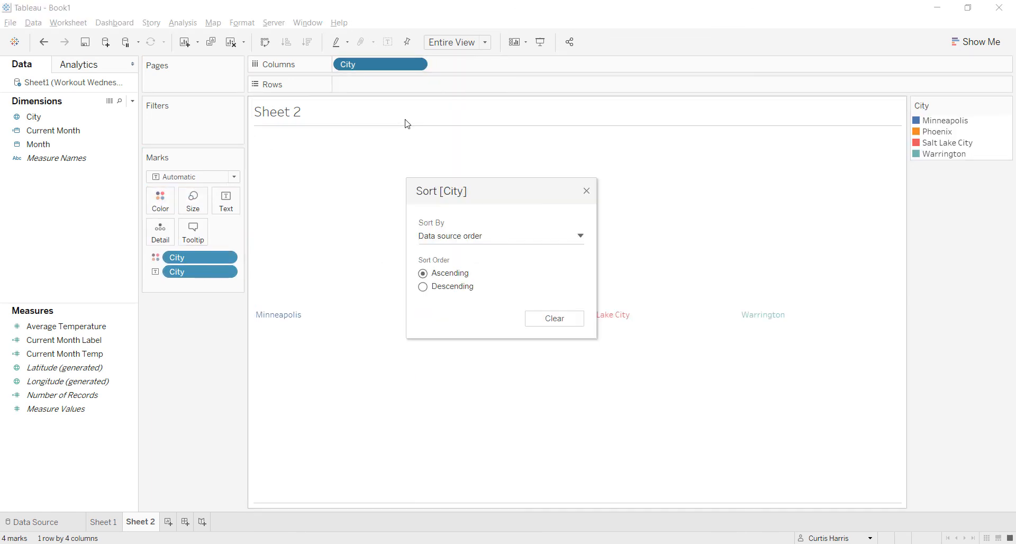
pyautogui.click(499, 243)
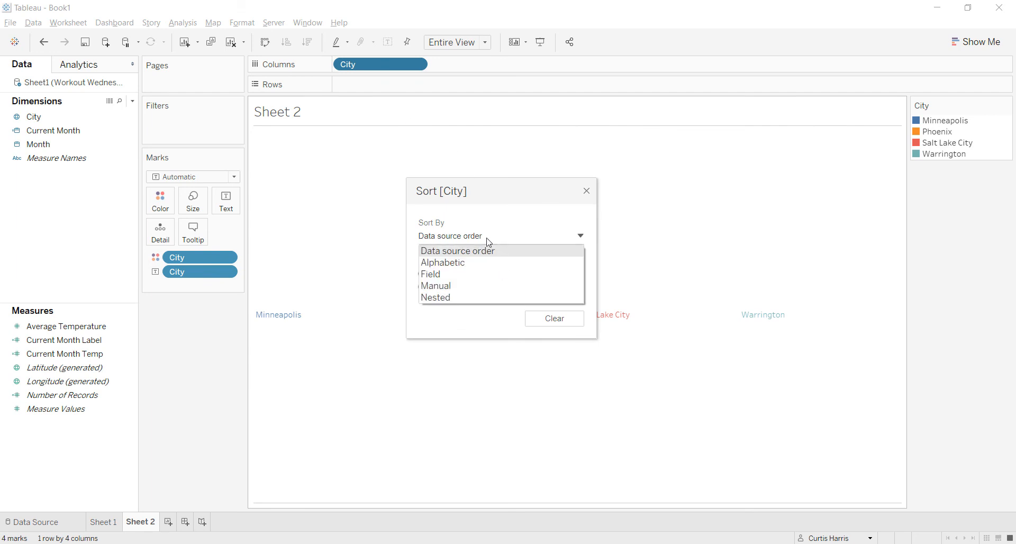
pyautogui.click(450, 275)
pyautogui.click(439, 288)
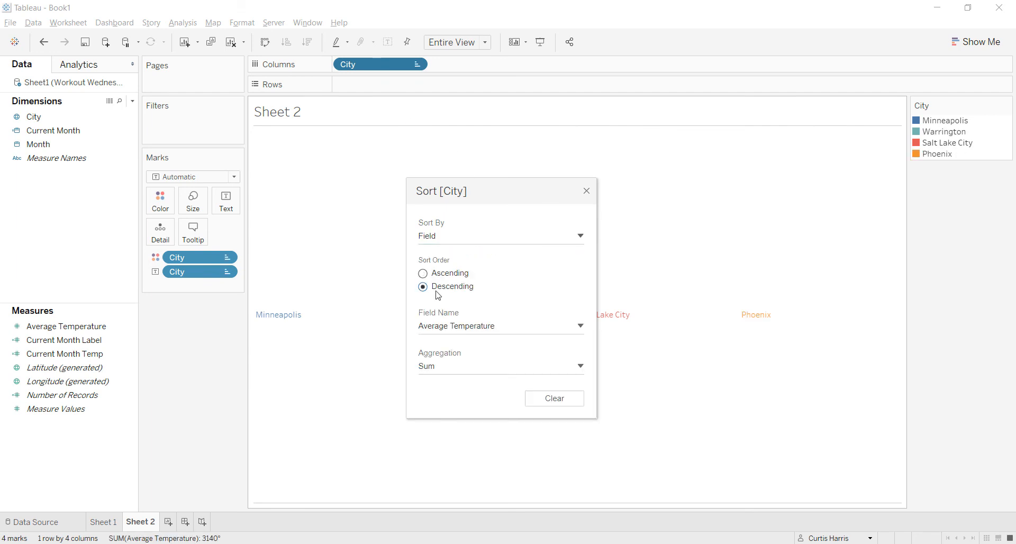
pyautogui.click(453, 326)
pyautogui.click(458, 394)
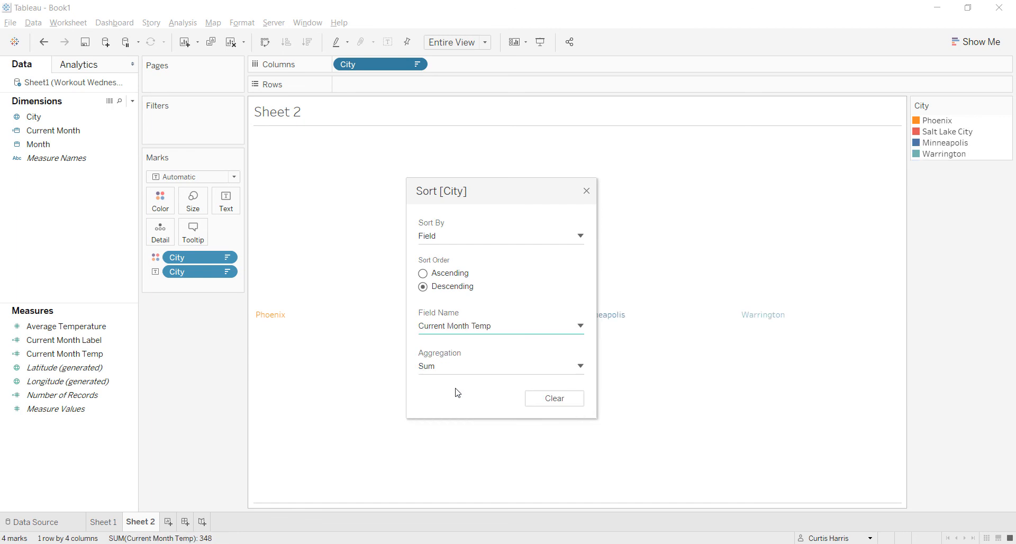
pyautogui.click(588, 191)
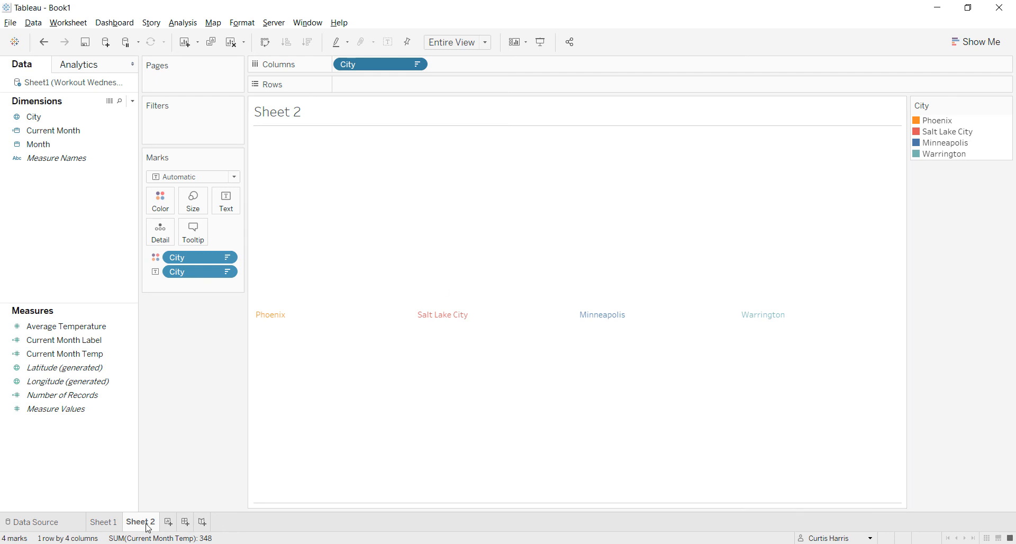
# Test the City filter on Sheet 1 by excluding Warrington and including it again
pyautogui.moveTo(104, 531)
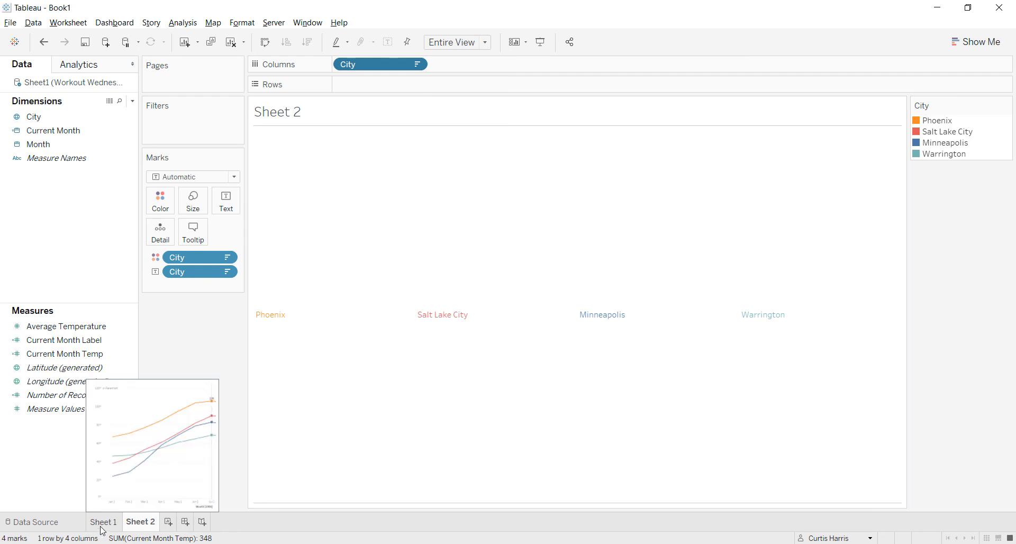
pyautogui.click(104, 529)
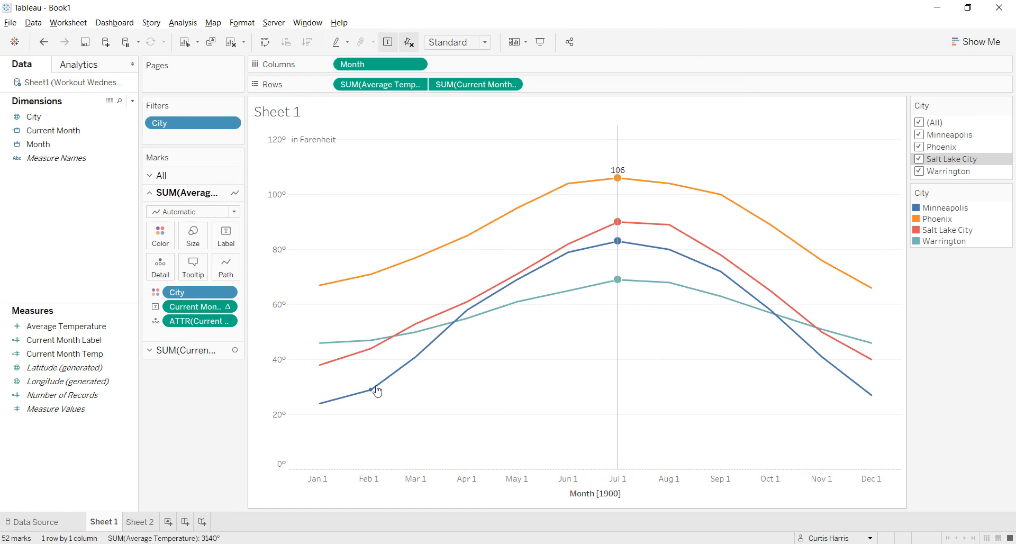
pyautogui.click(920, 173)
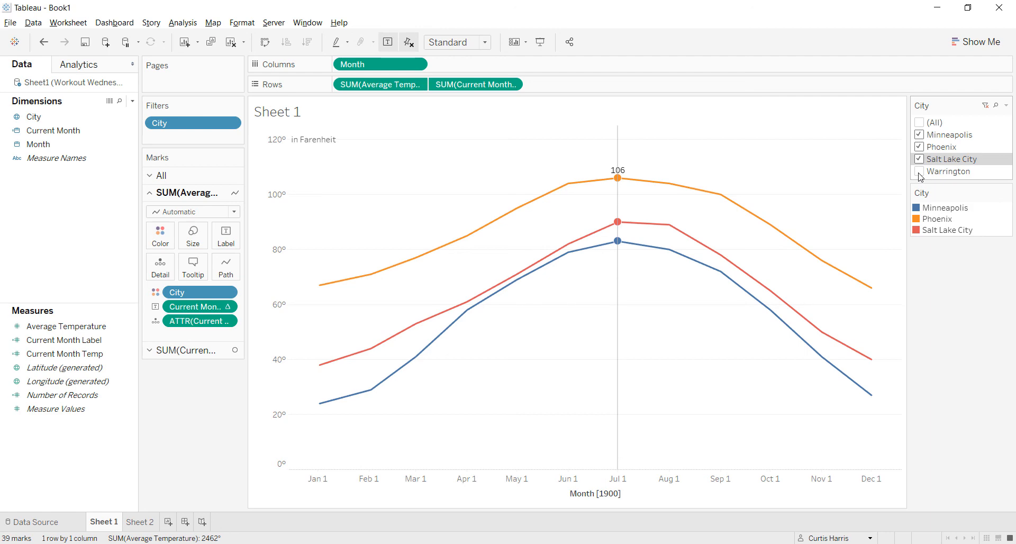
pyautogui.click(919, 171)
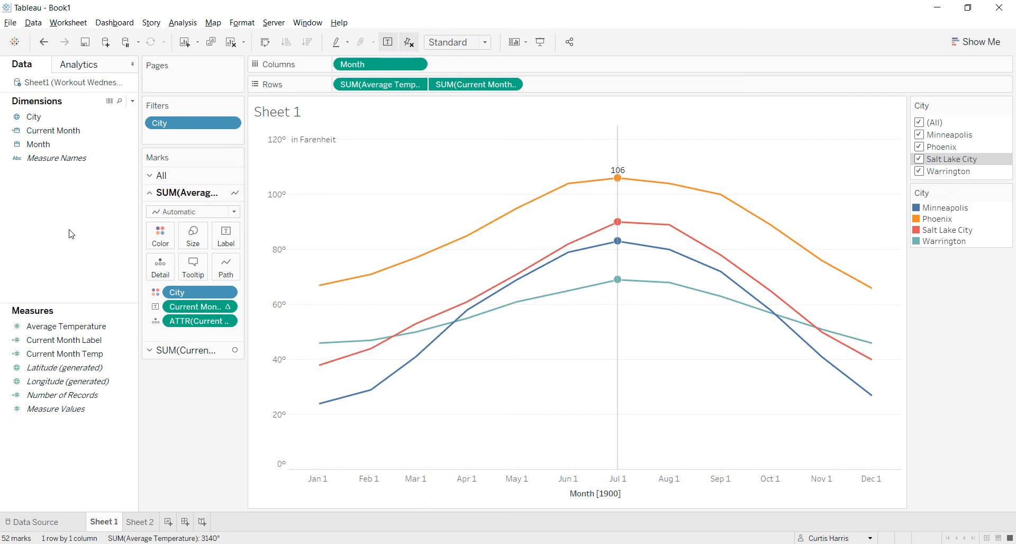
# Switch to the browser and compare the Week 28 requirements and example chart with the Tableau worksheet
pyautogui.hotkey('alt', 'Tab')
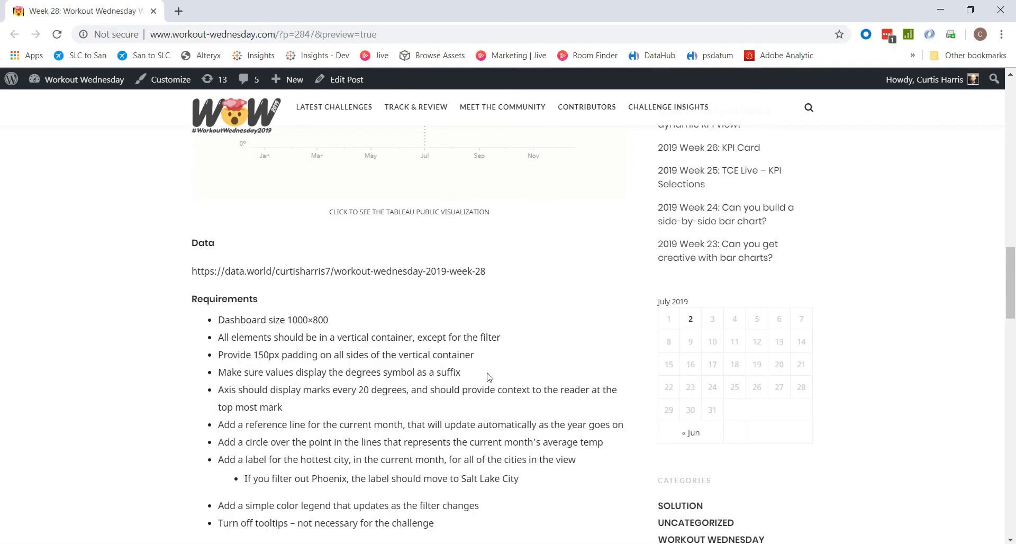
pyautogui.scroll(4, 499, 311)
pyautogui.scroll(3, 360, 289)
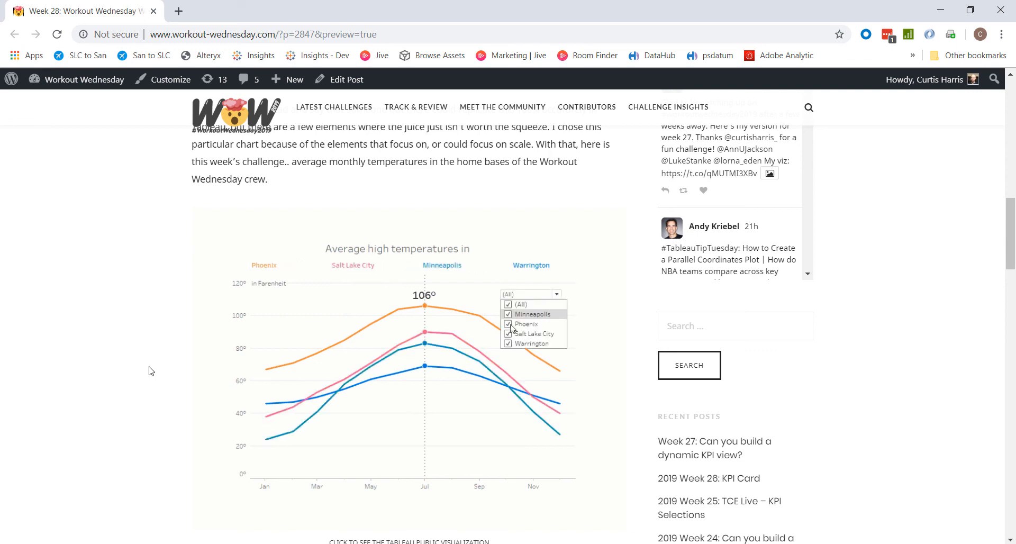
pyautogui.hotkey('alt', 'Tab')
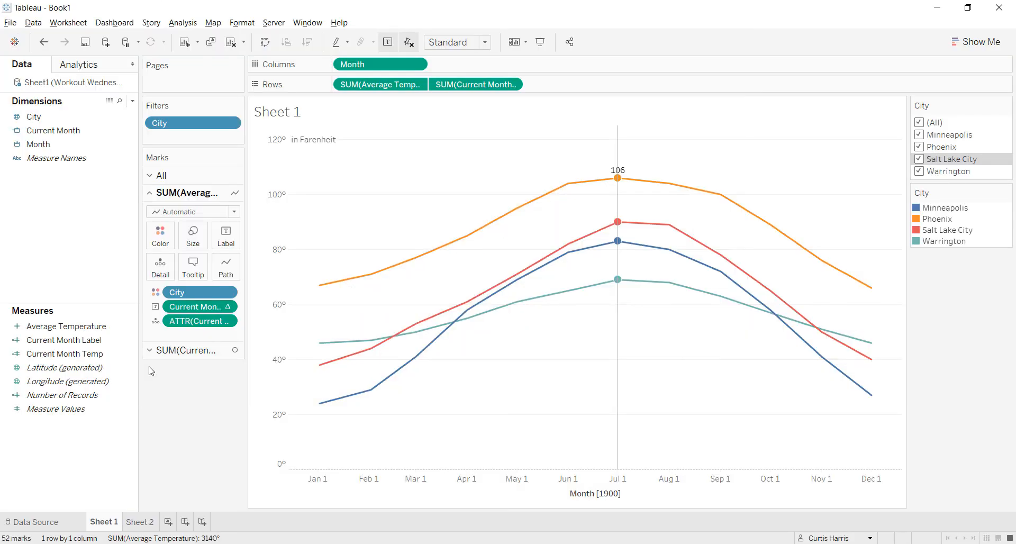
pyautogui.hotkey('alt', 'Tab')
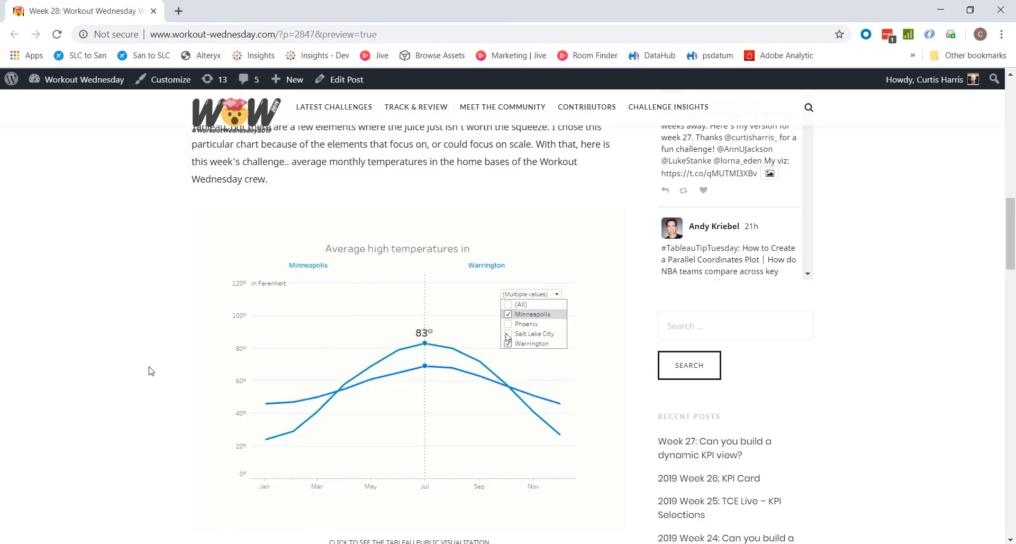